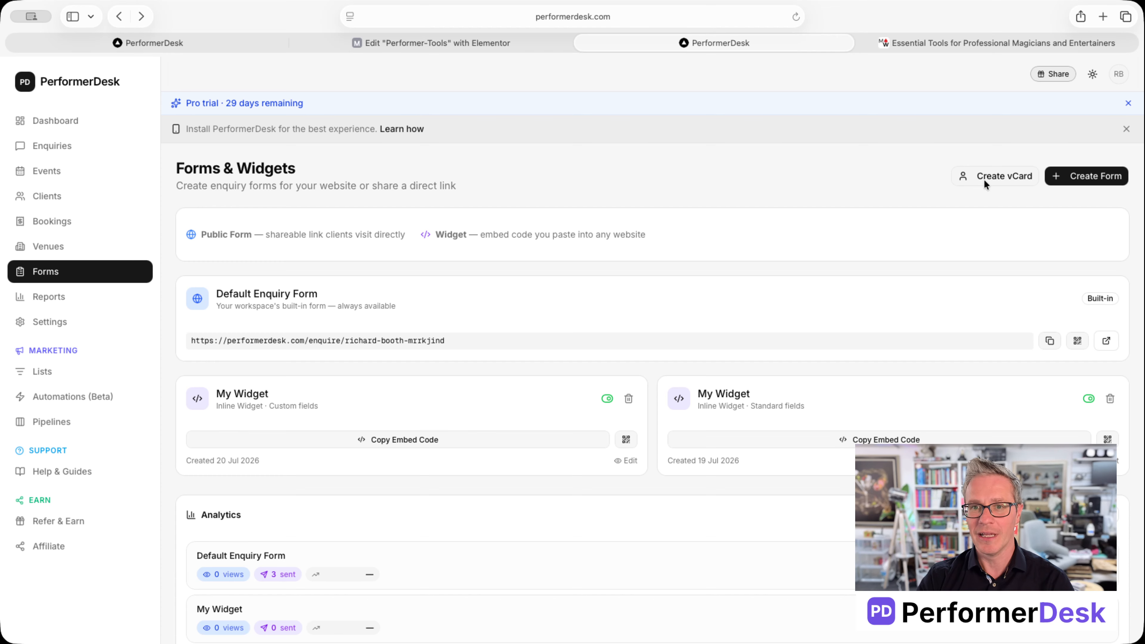
Step: Begin a new Public Form from the Forms & Widgets page
left_click(1080, 179)
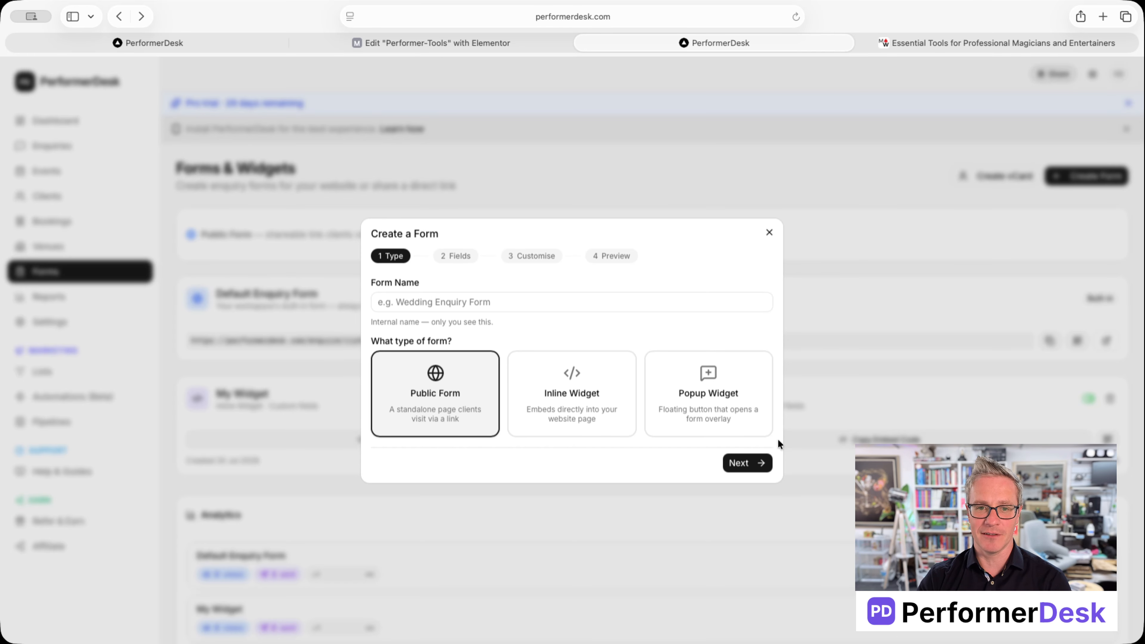
Step: Choose the Custom field set after trying Minimal and Standard
left_click(739, 464)
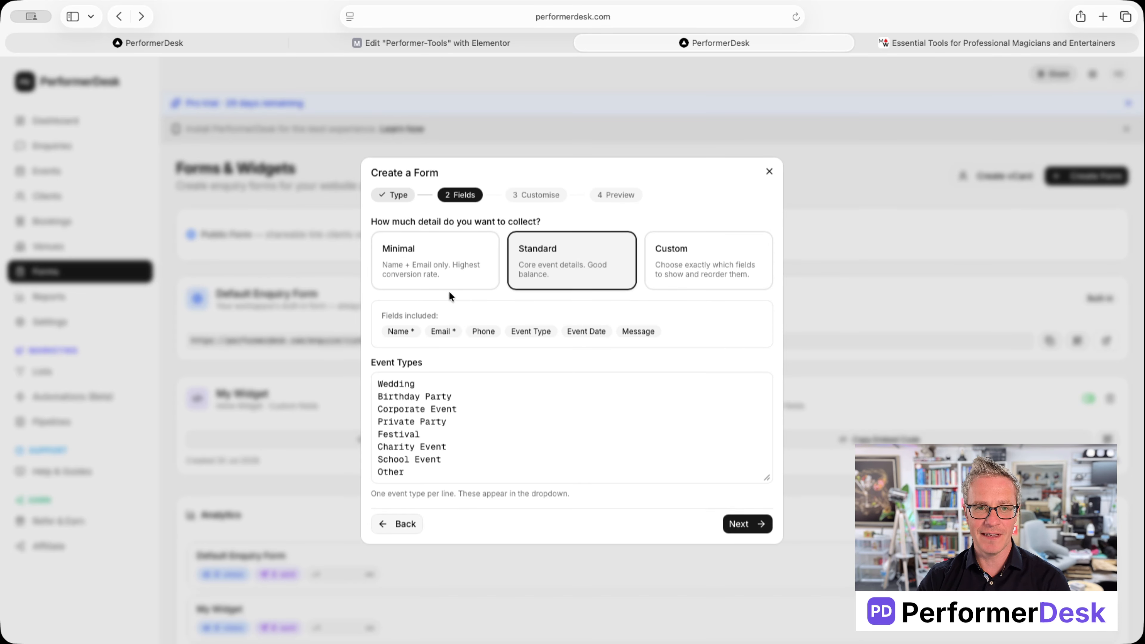
left_click(416, 257)
left_click(586, 254)
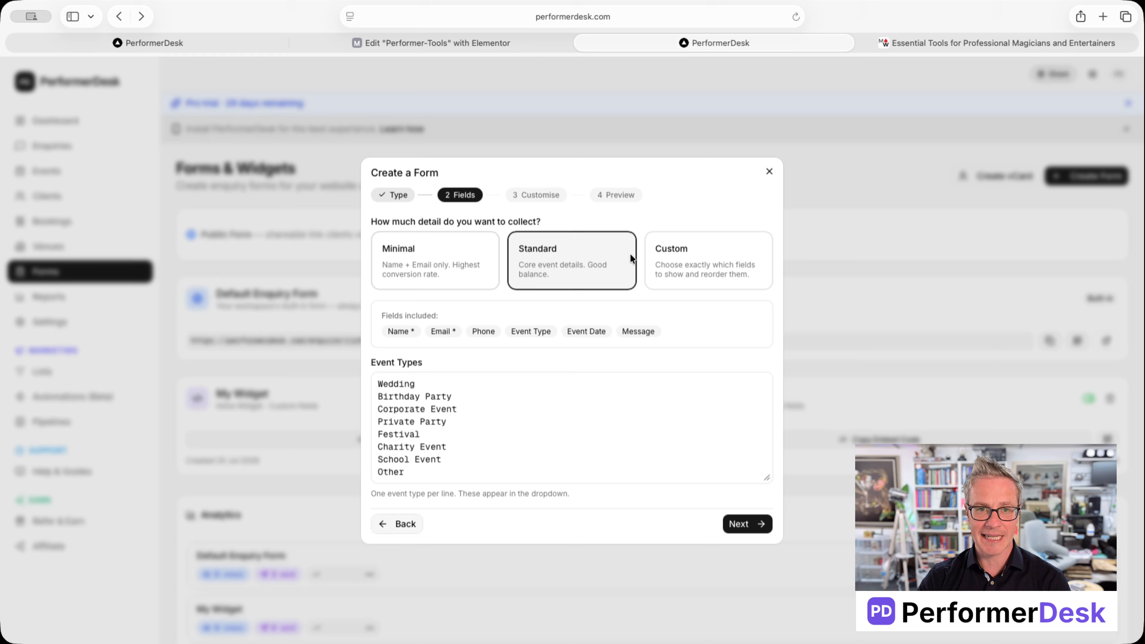
left_click(681, 252)
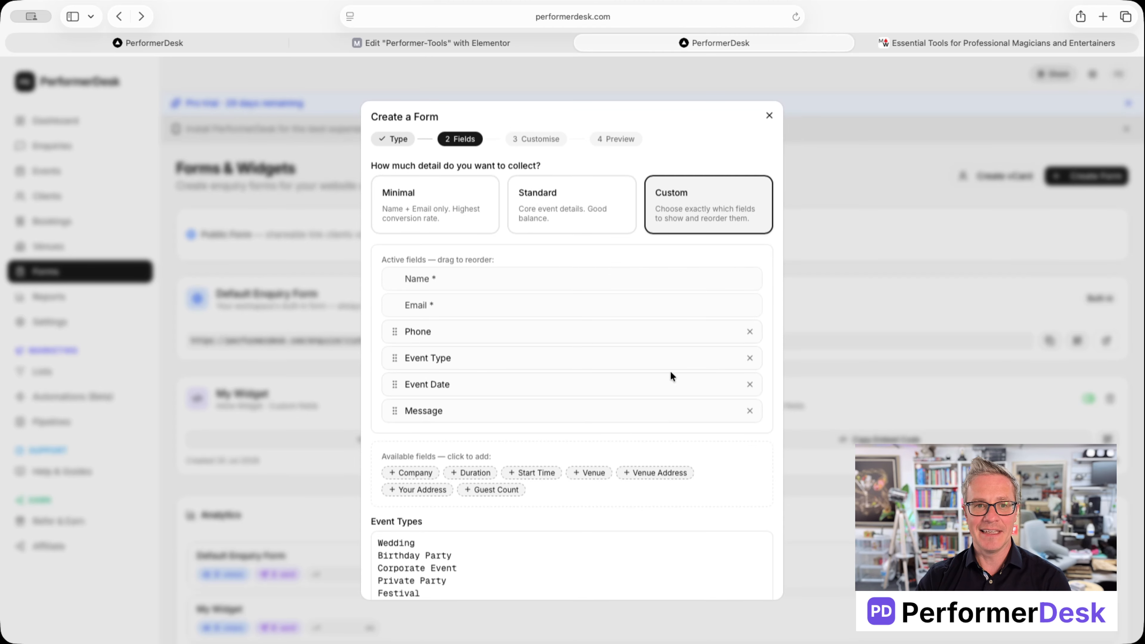
scroll(670, 373, "down", 5)
Step: Review the Get in Touch heading, Send button text and success message wording
left_click(758, 586)
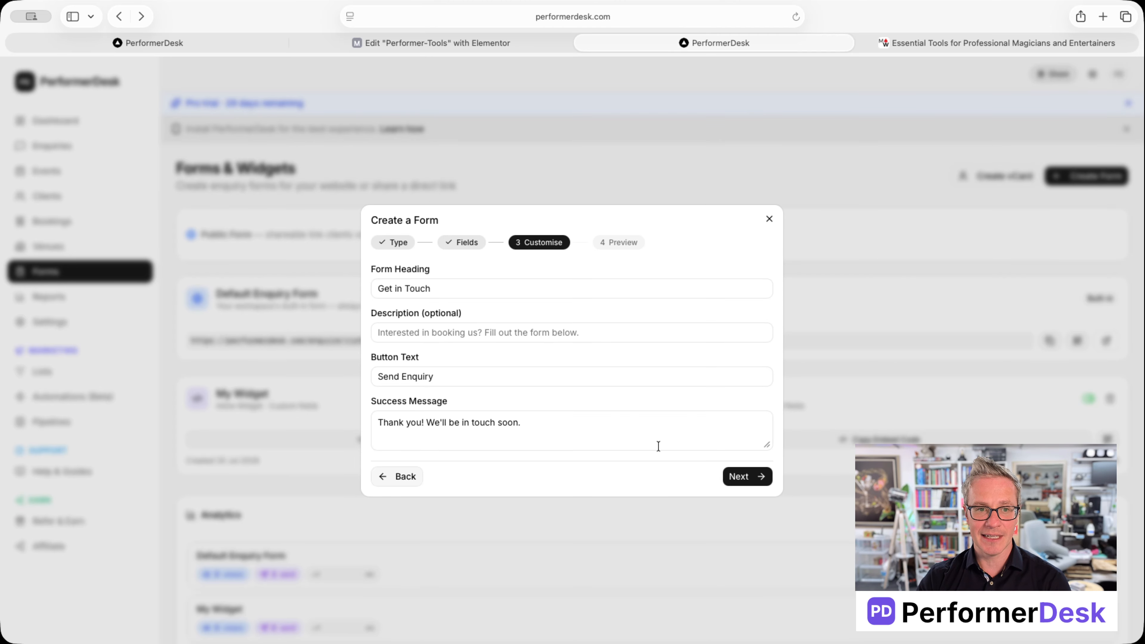
triple_click(432, 287)
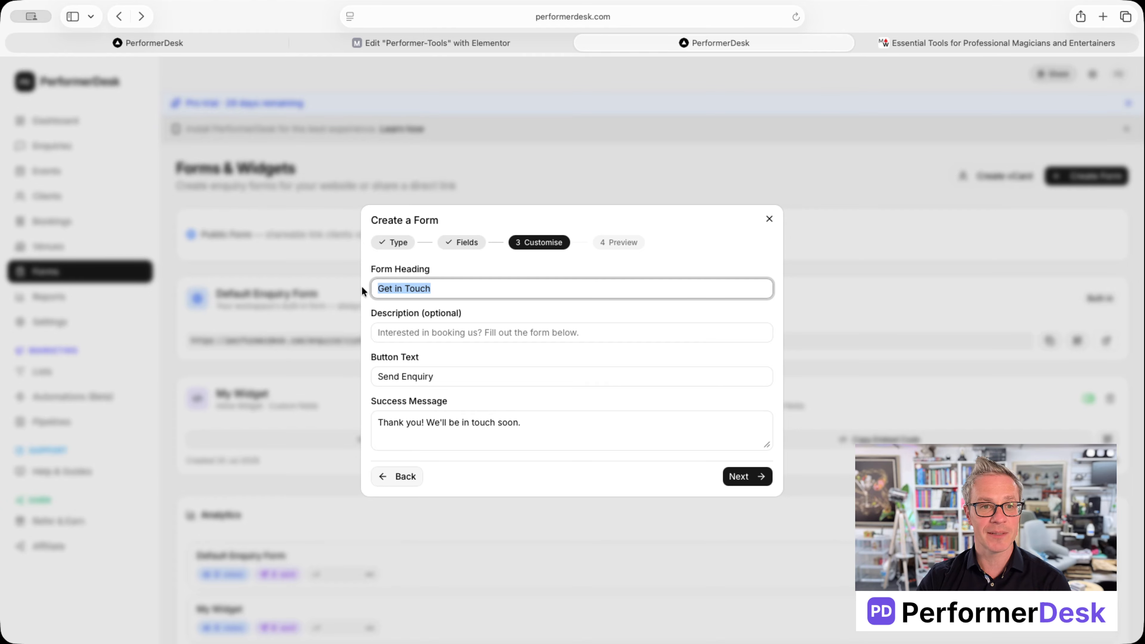
double_click(389, 376)
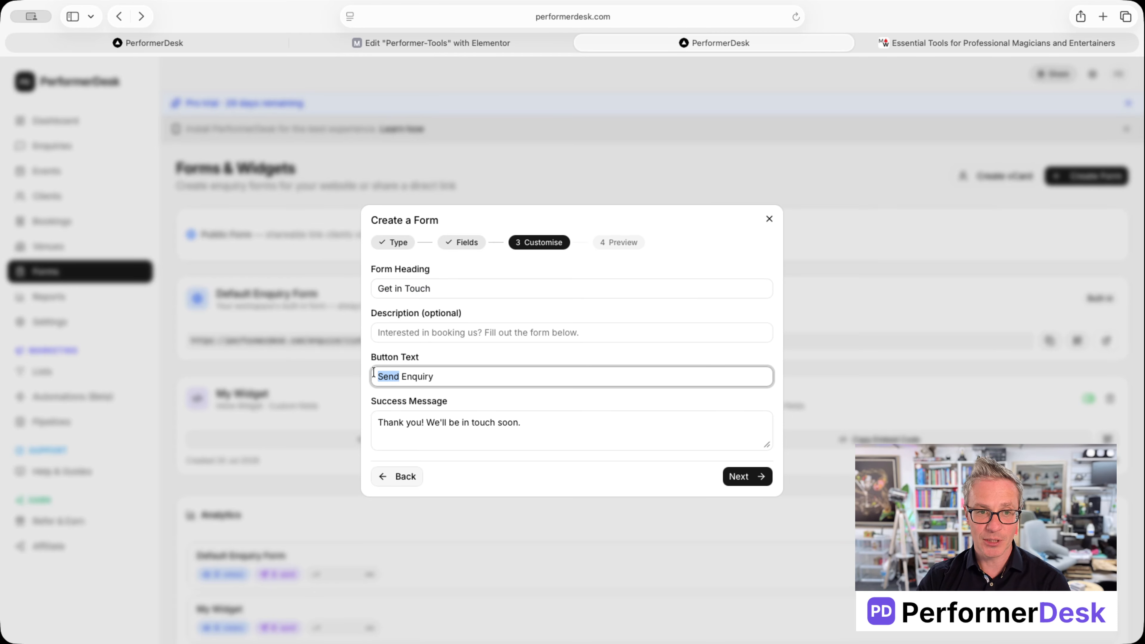
left_click_drag(521, 422, 394, 423)
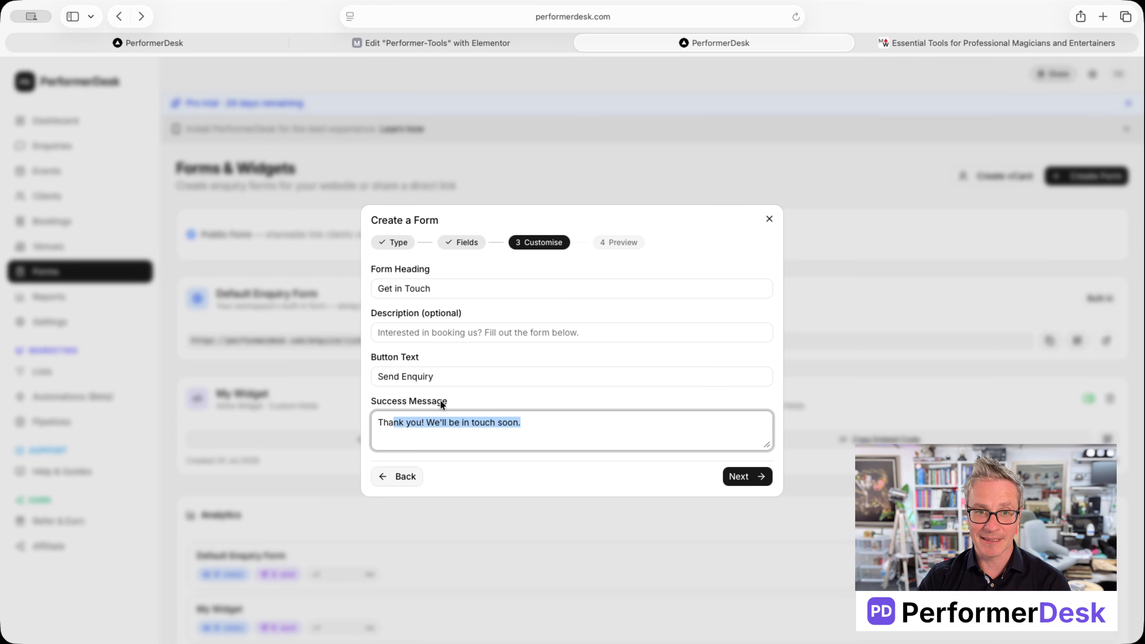
Step: Look over the form preview, then step back to the Fields choices
left_click(748, 478)
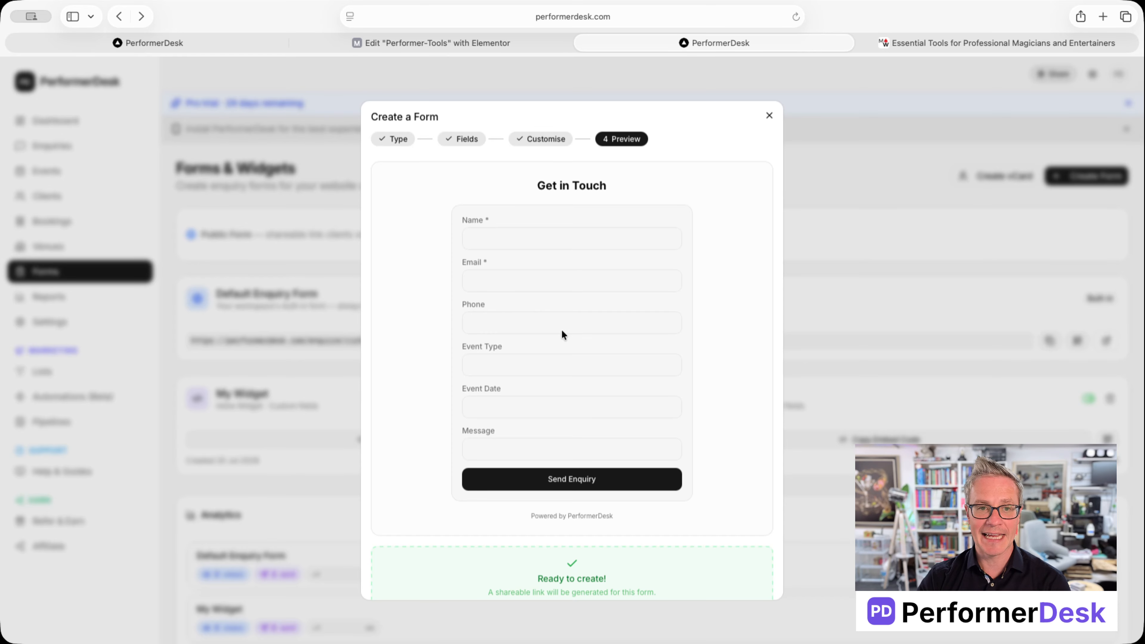
scroll(616, 370, "down", 3)
scroll(631, 379, "up", 3)
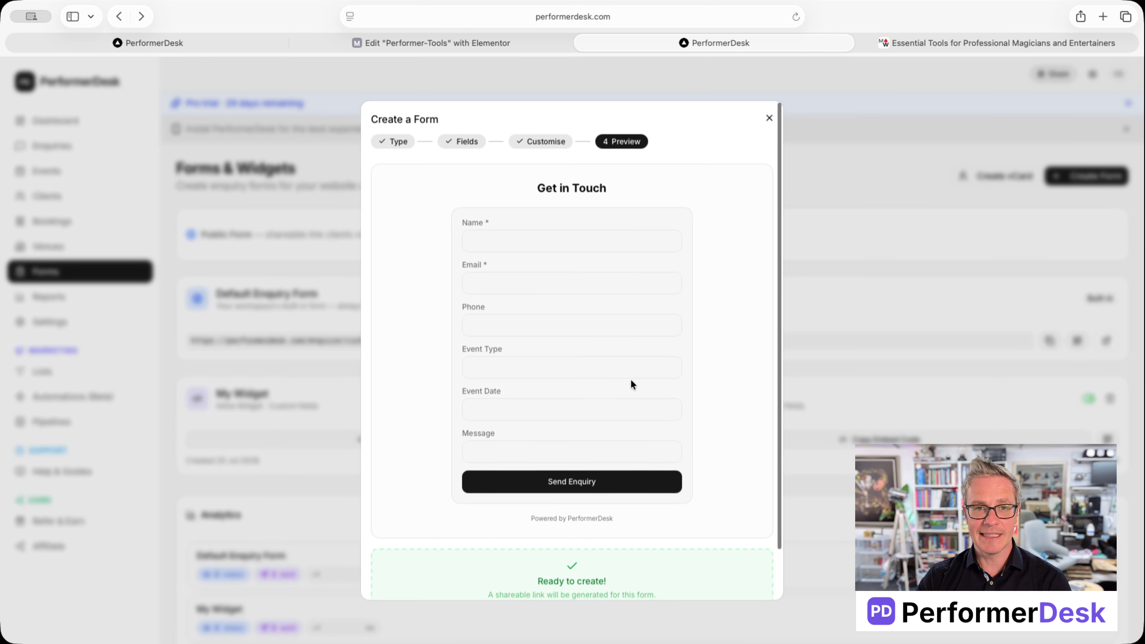
scroll(539, 257, "down", 3)
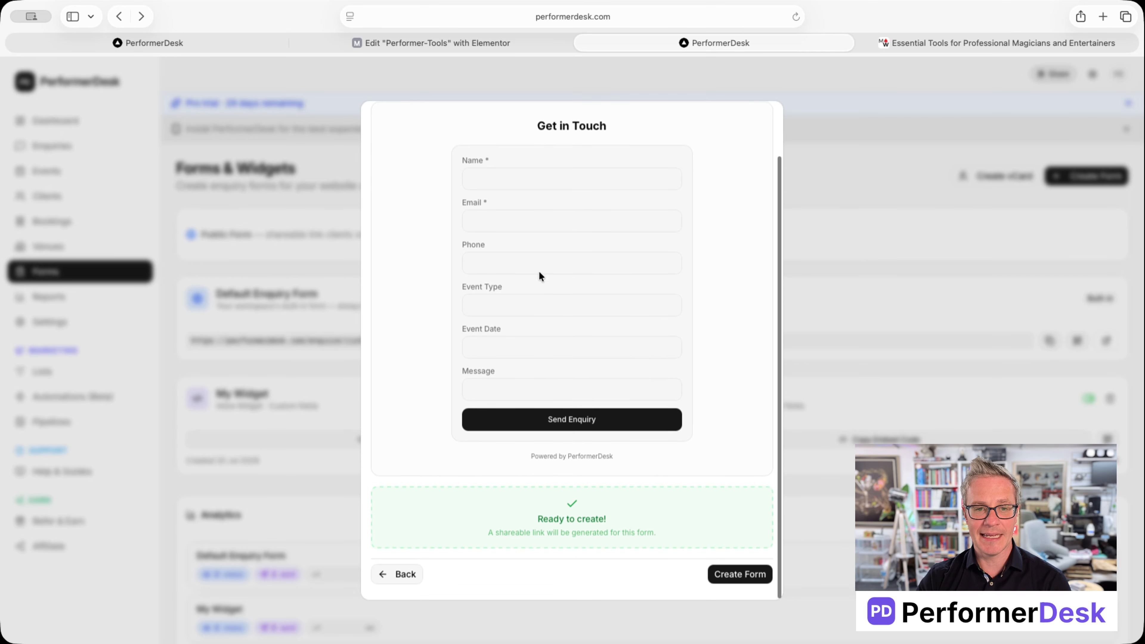
left_click(405, 582)
left_click(394, 477)
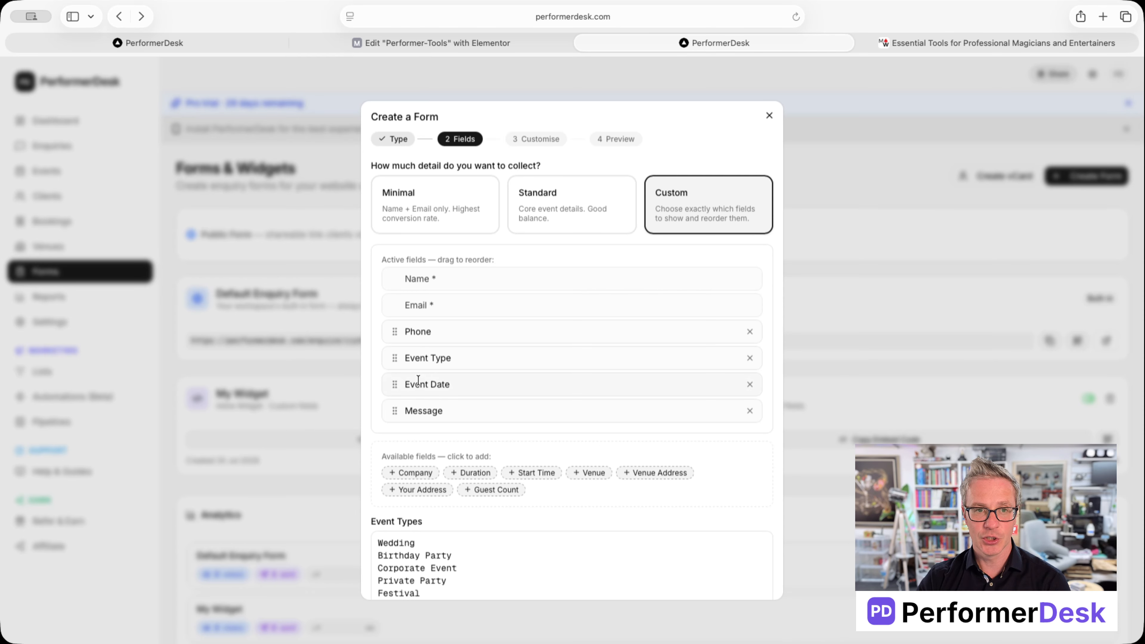
Step: Set the form type to Inline Widget, after briefly trying Popup Widget
left_click(391, 140)
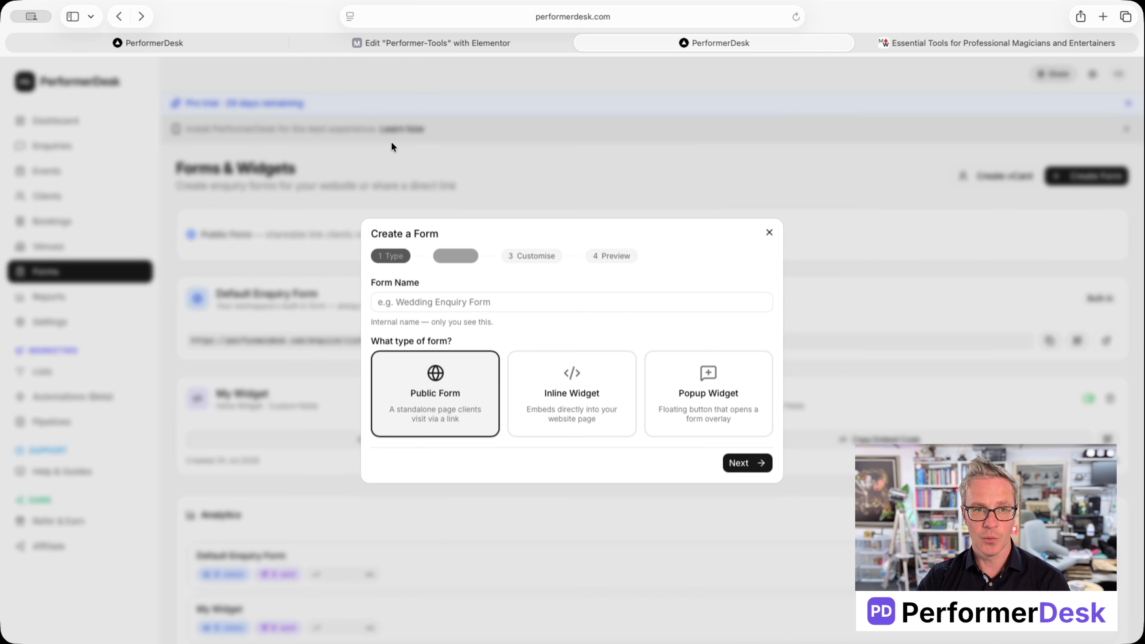
left_click(591, 400)
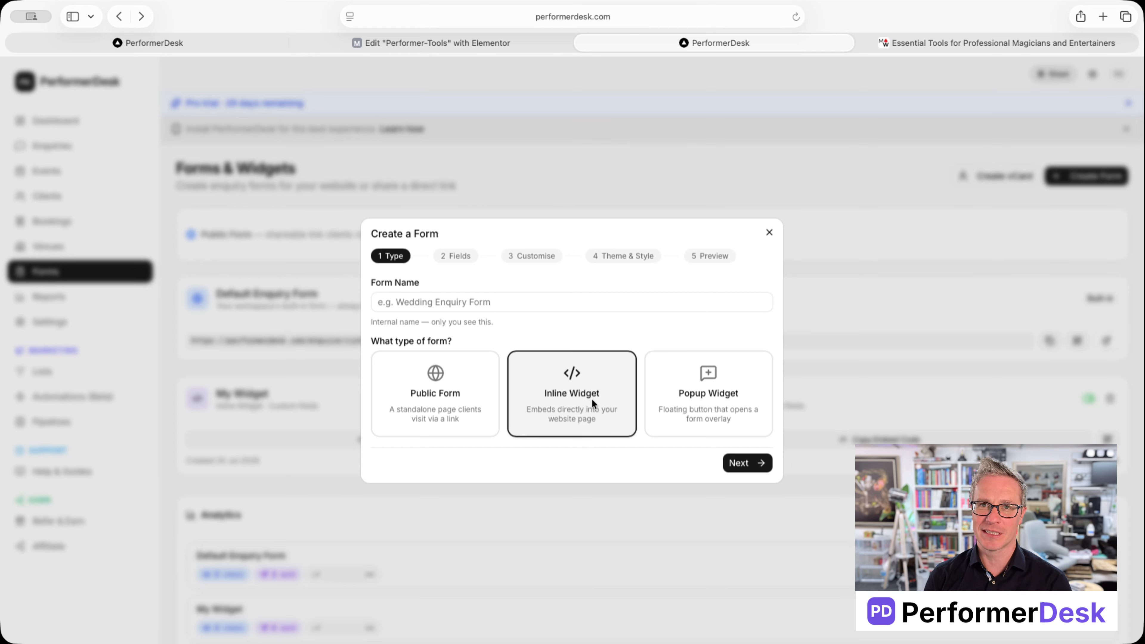
left_click(679, 401)
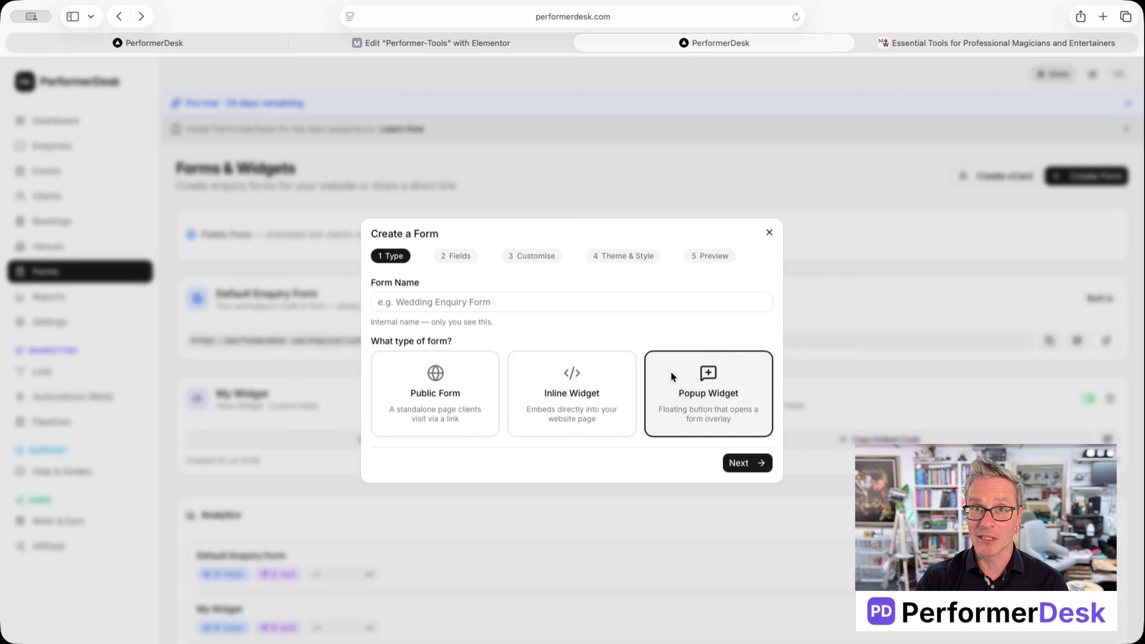
left_click(590, 394)
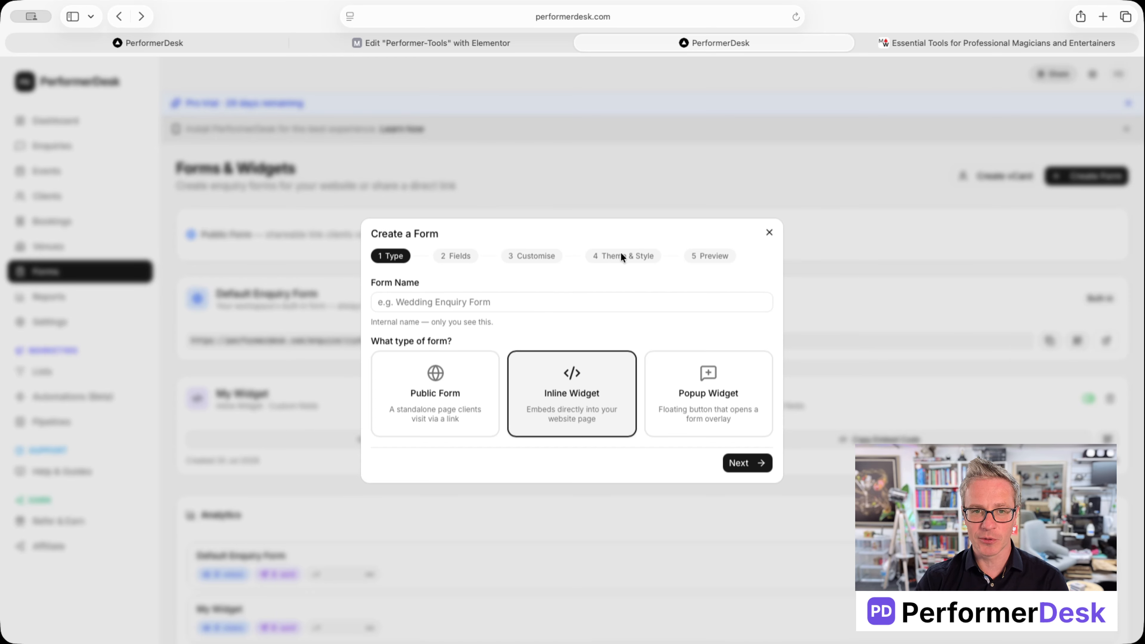
Step: Try the Minimal field set through to Theme & Style, then return to Fields
left_click(748, 463)
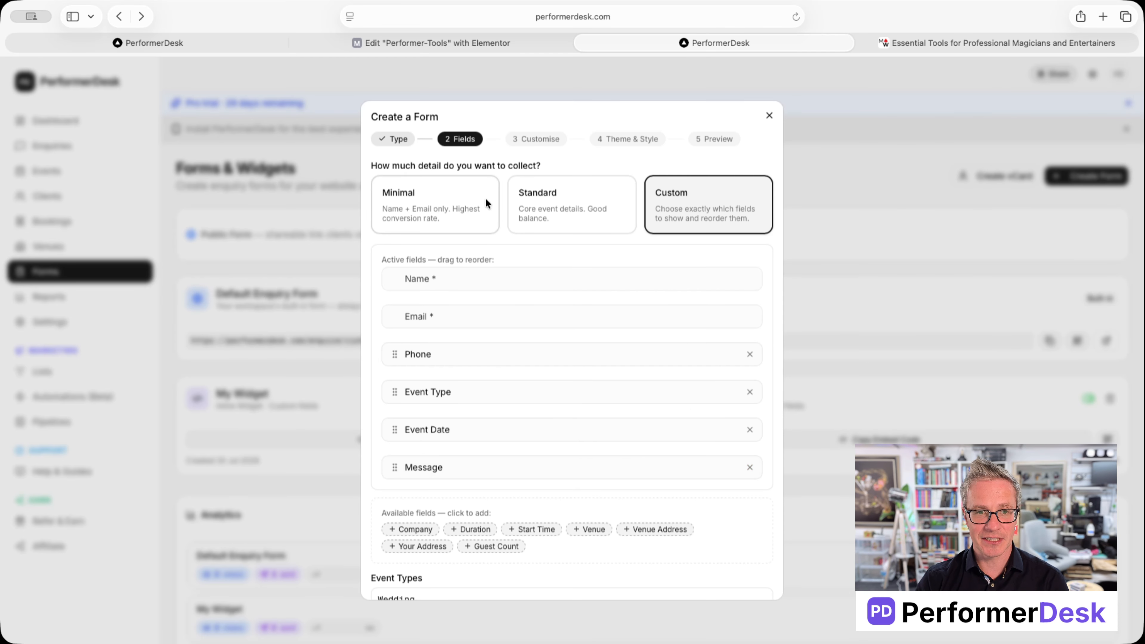
left_click(430, 203)
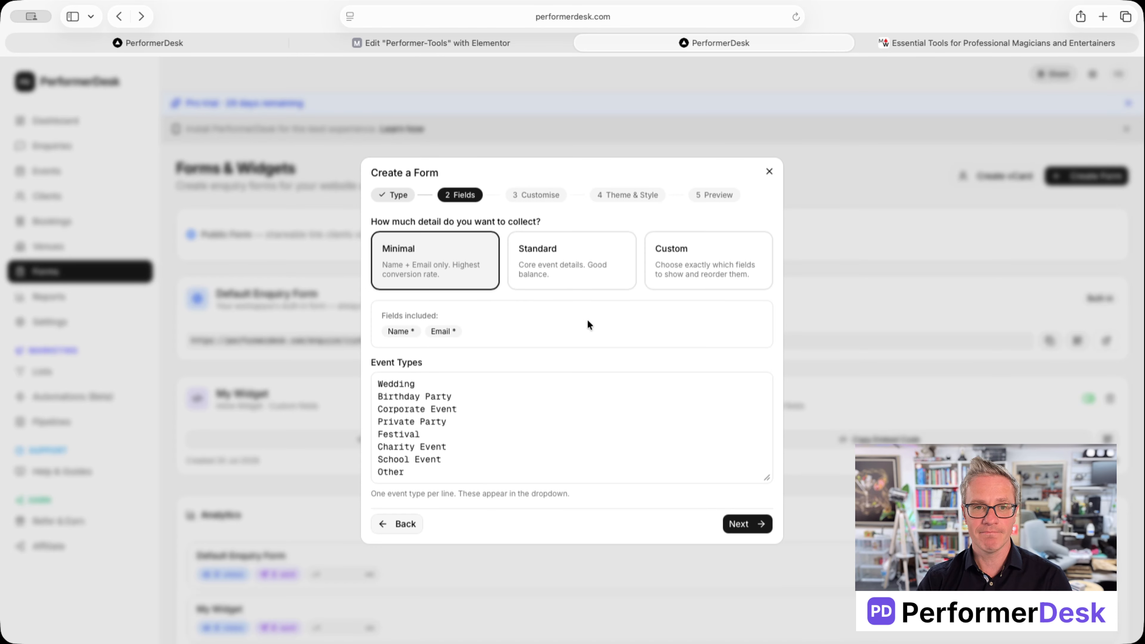
left_click(741, 523)
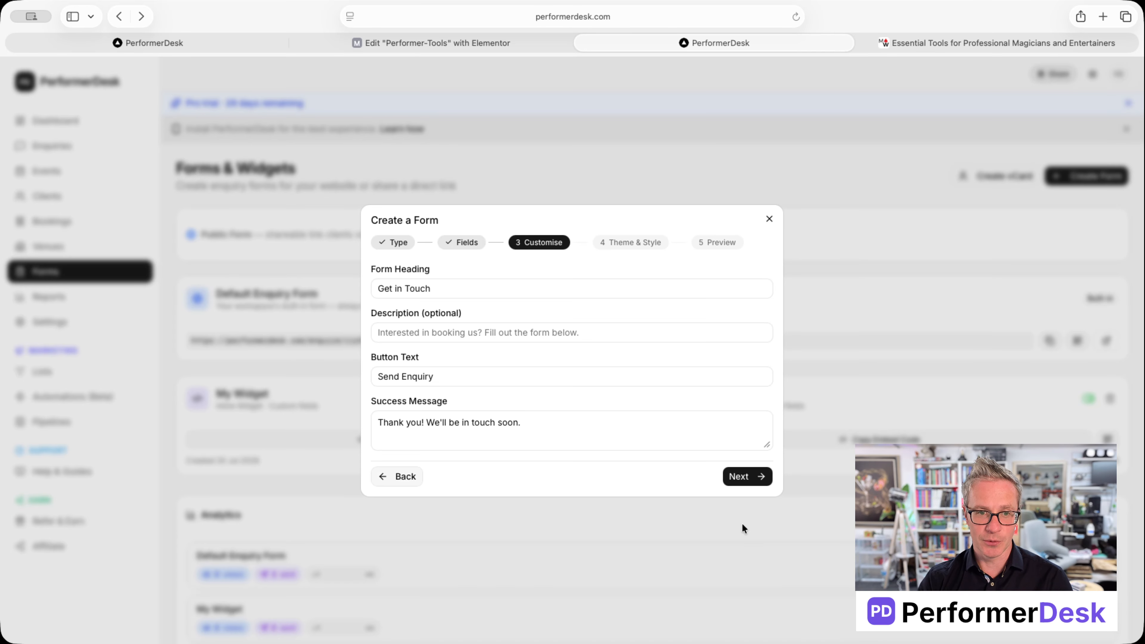
left_click(742, 481)
scroll(706, 554, "down", 5)
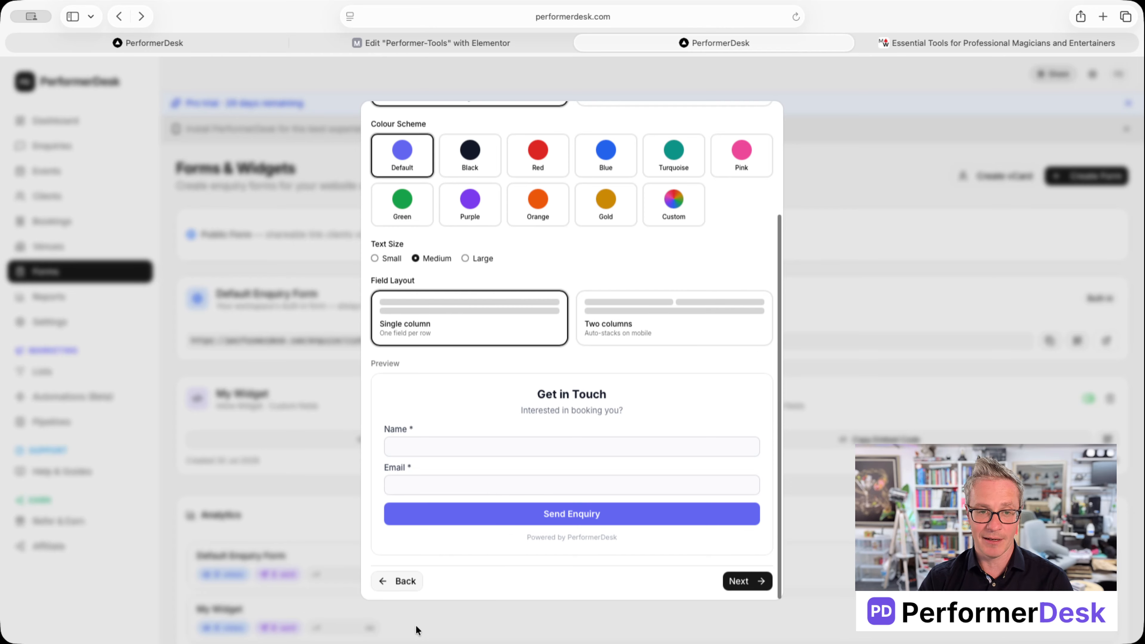
left_click(404, 583)
left_click(405, 484)
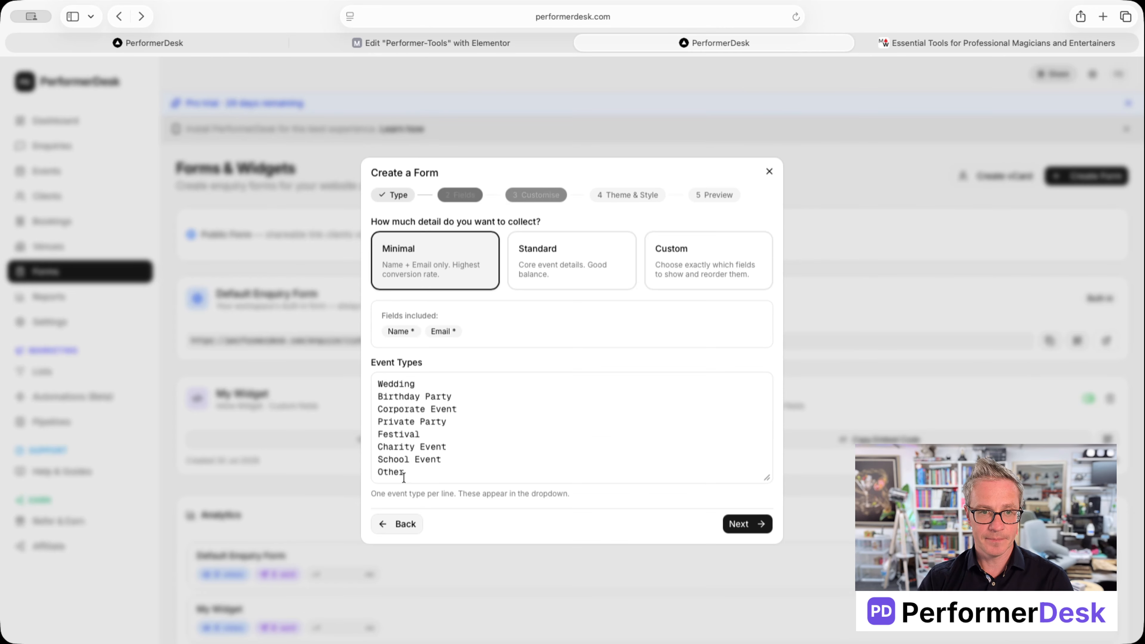
Step: Switch to the Custom field set and add a Duration field
left_click(546, 249)
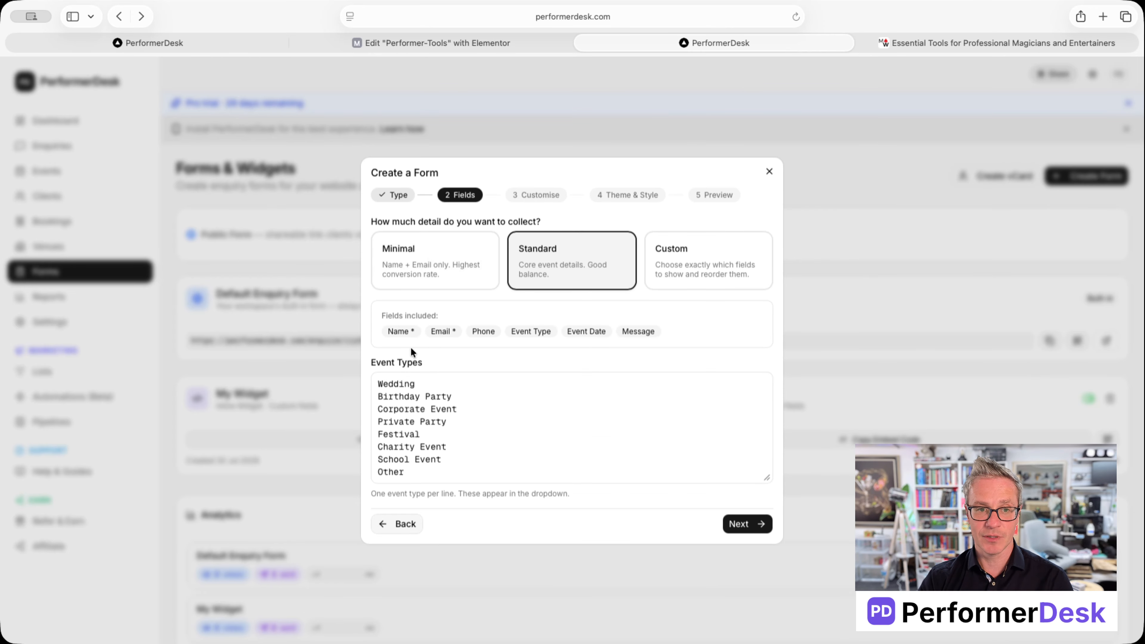
left_click(671, 263)
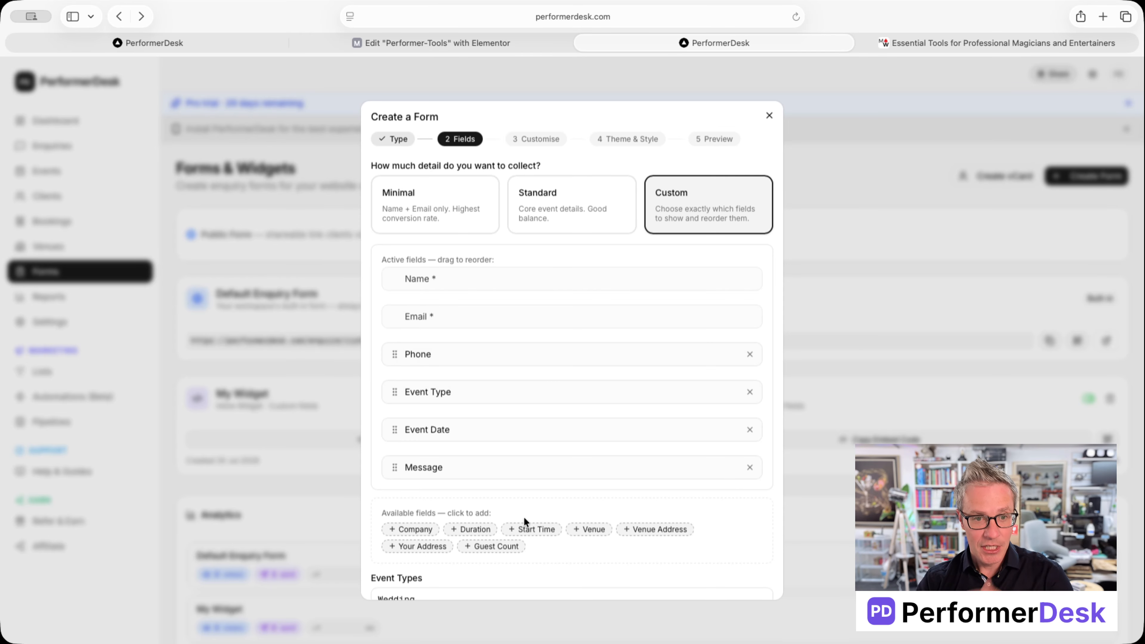
left_click(457, 526)
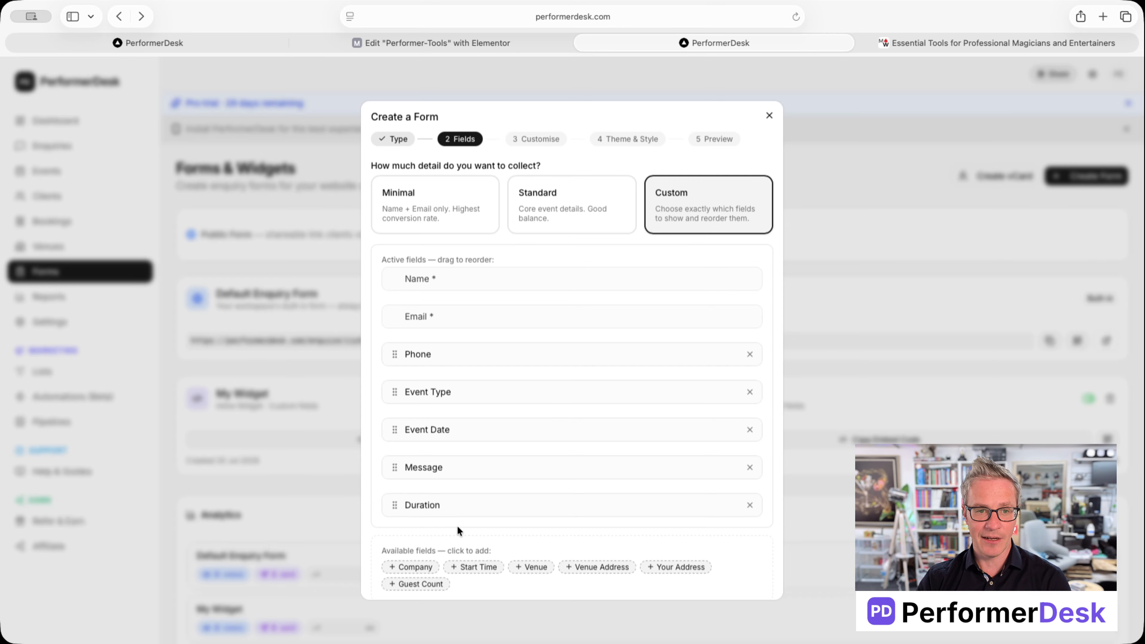
Step: Remove the Duration field and move Event Type above Phone
left_click(750, 505)
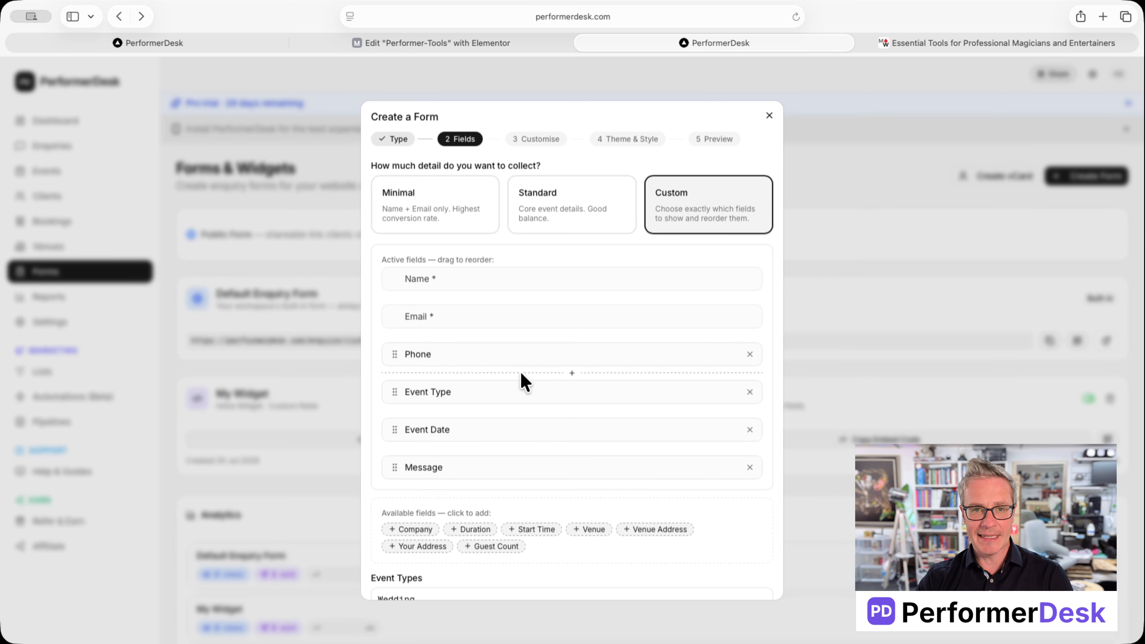
mouse_move(393, 388)
left_mouse_down()
mouse_move(396, 343)
mouse_move(393, 399)
left_mouse_up()
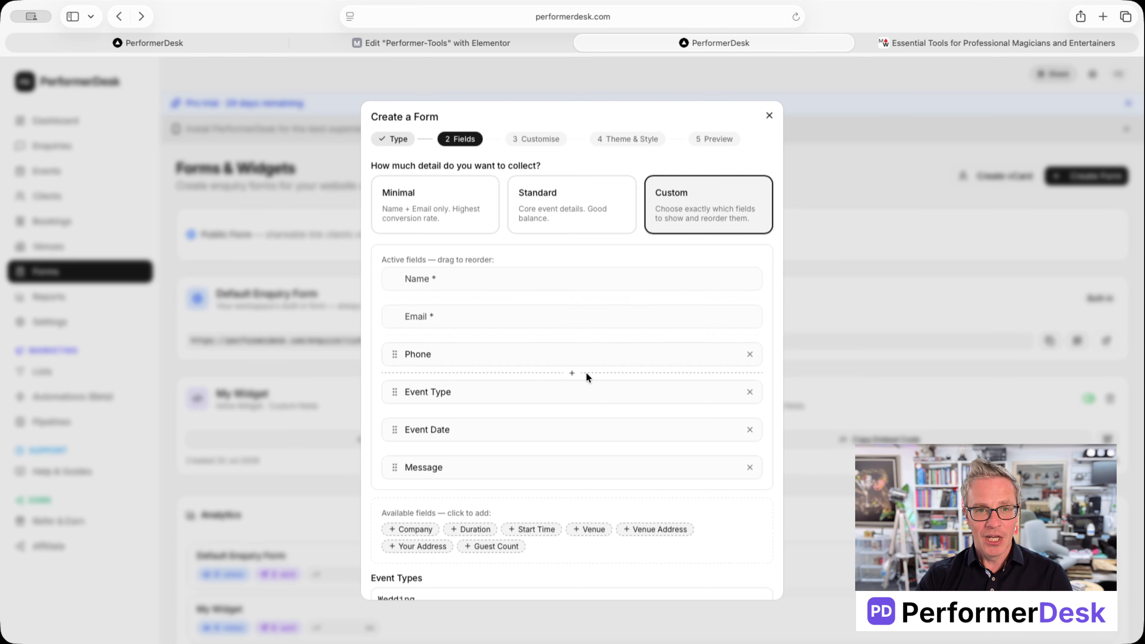
scroll(585, 376, "down", 5)
scroll(585, 376, "up", 5)
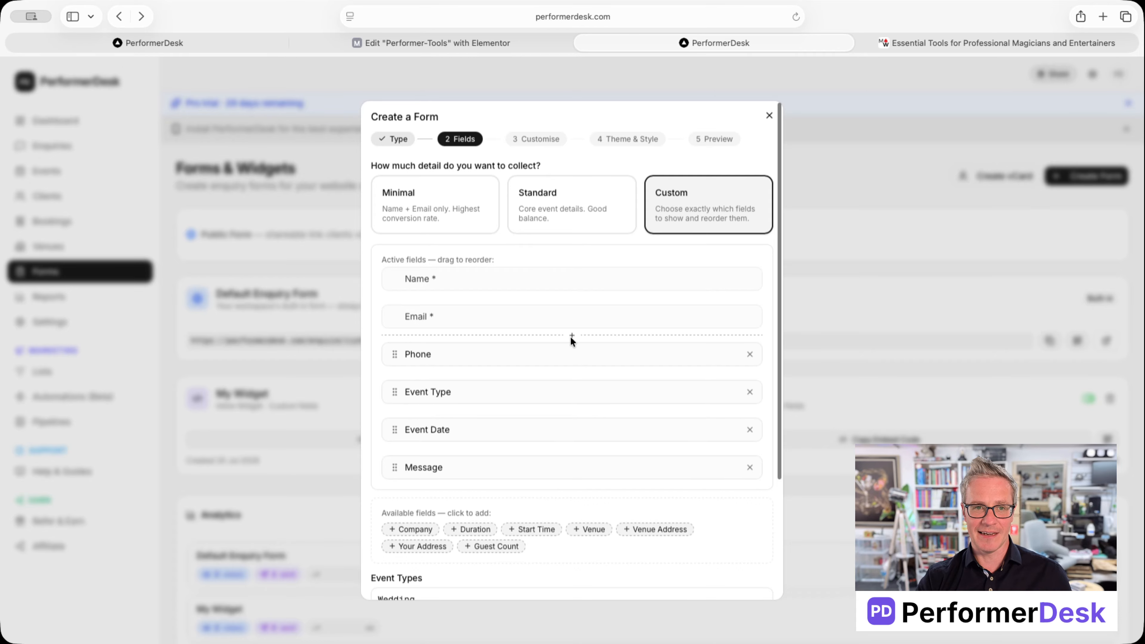
Step: Add a Step 2 break after Email, then remove it to keep one step
left_click(570, 336)
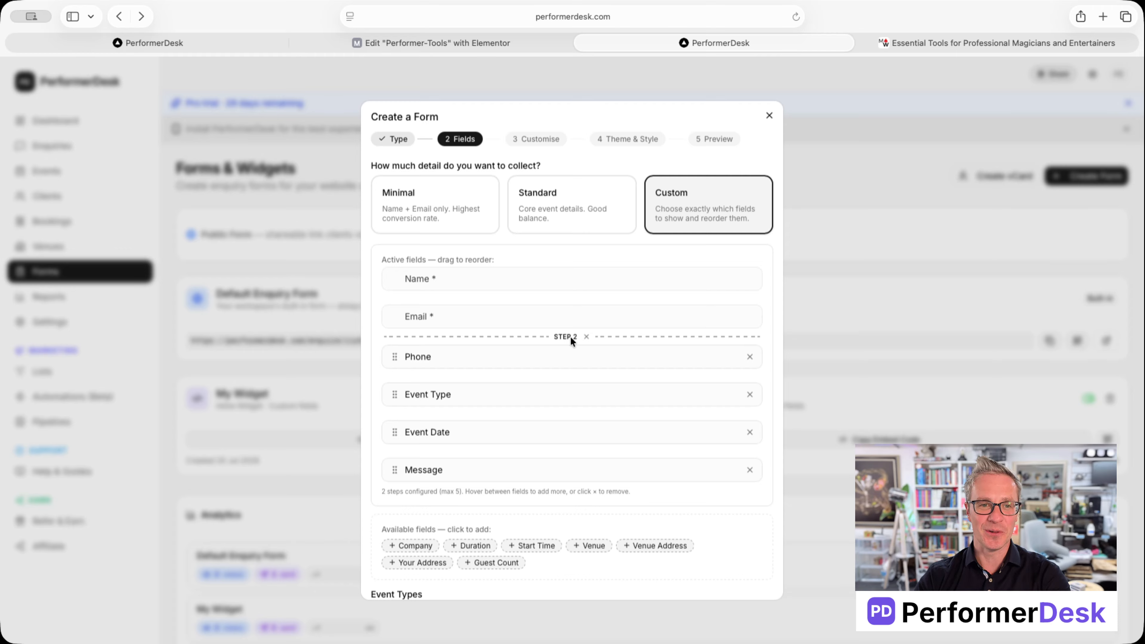
mouse_move(569, 377)
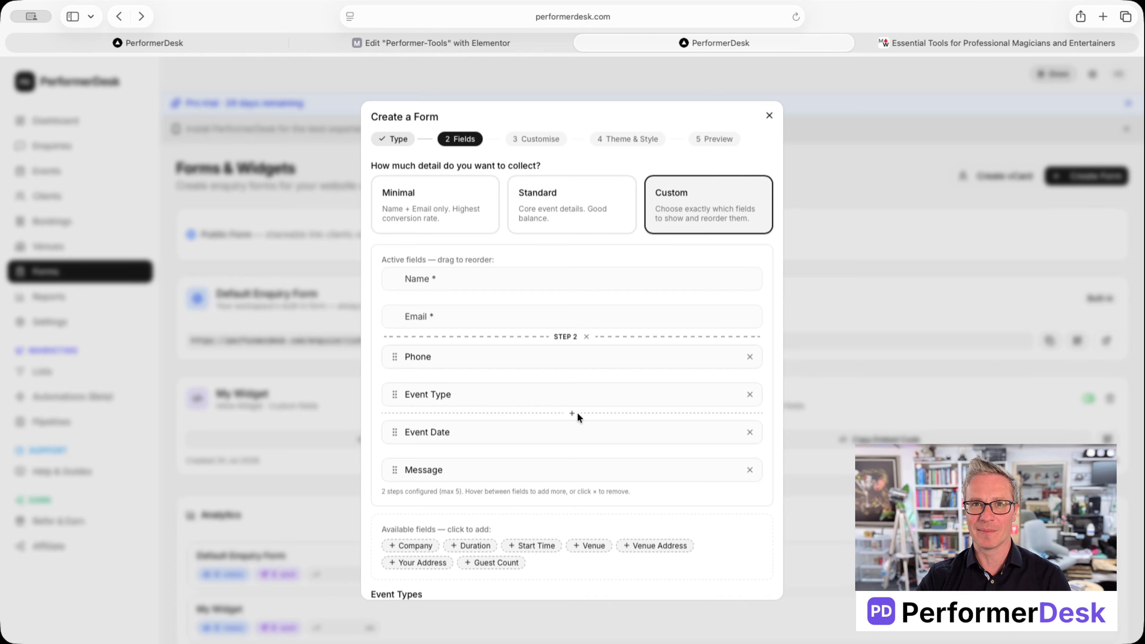
left_click(586, 336)
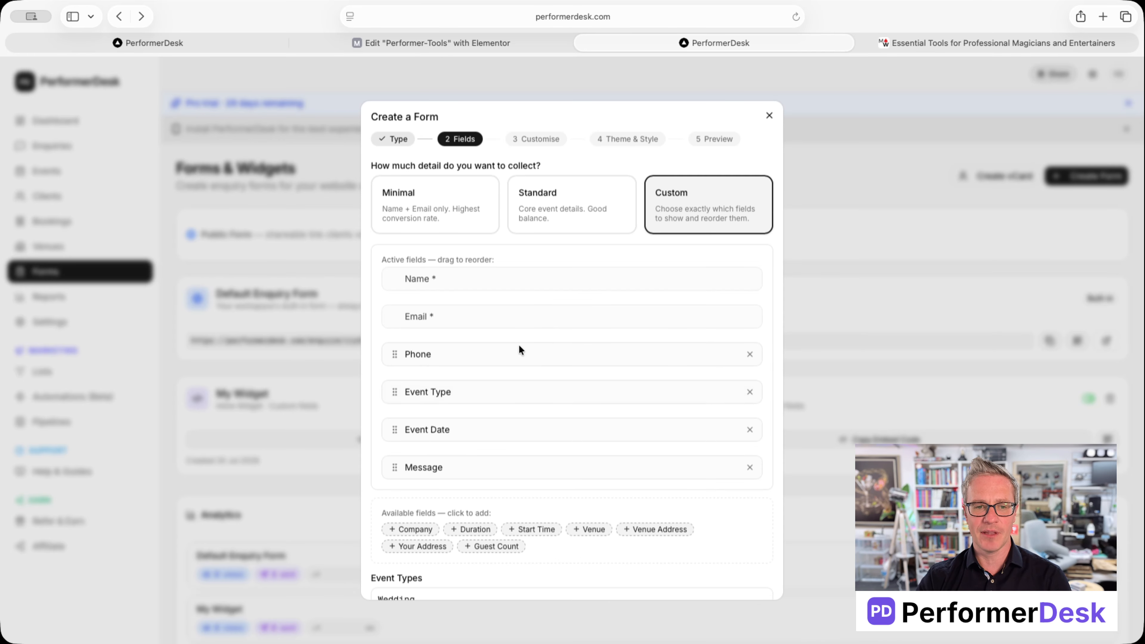
Step: Review the heading, Send Enquiry button and success message wording before styling
scroll(627, 383, "down", 5)
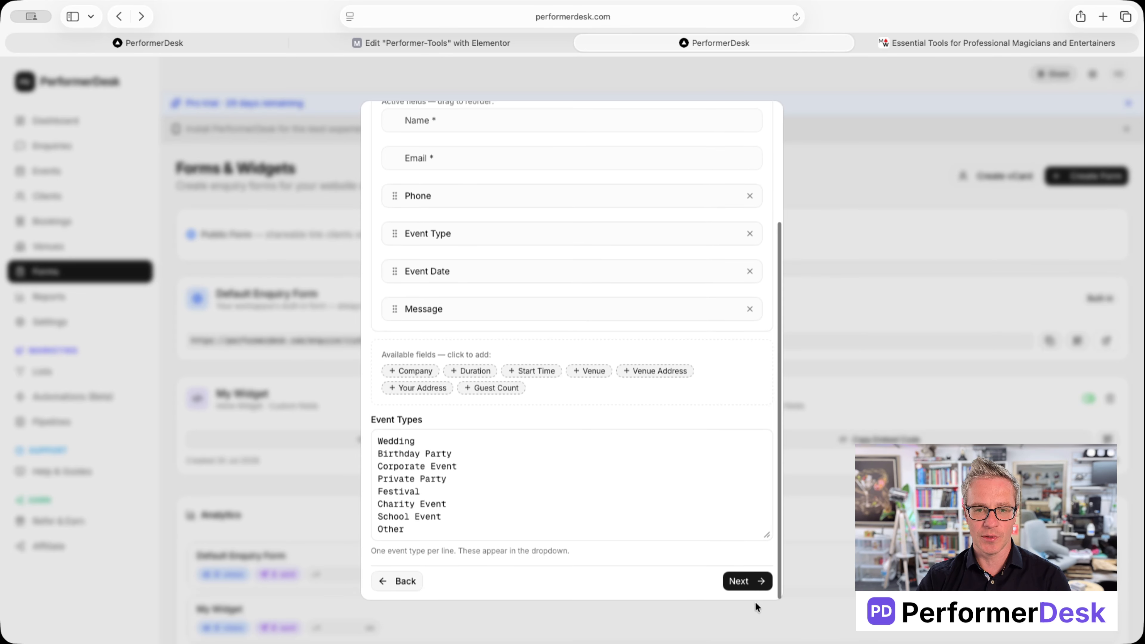
left_click(748, 582)
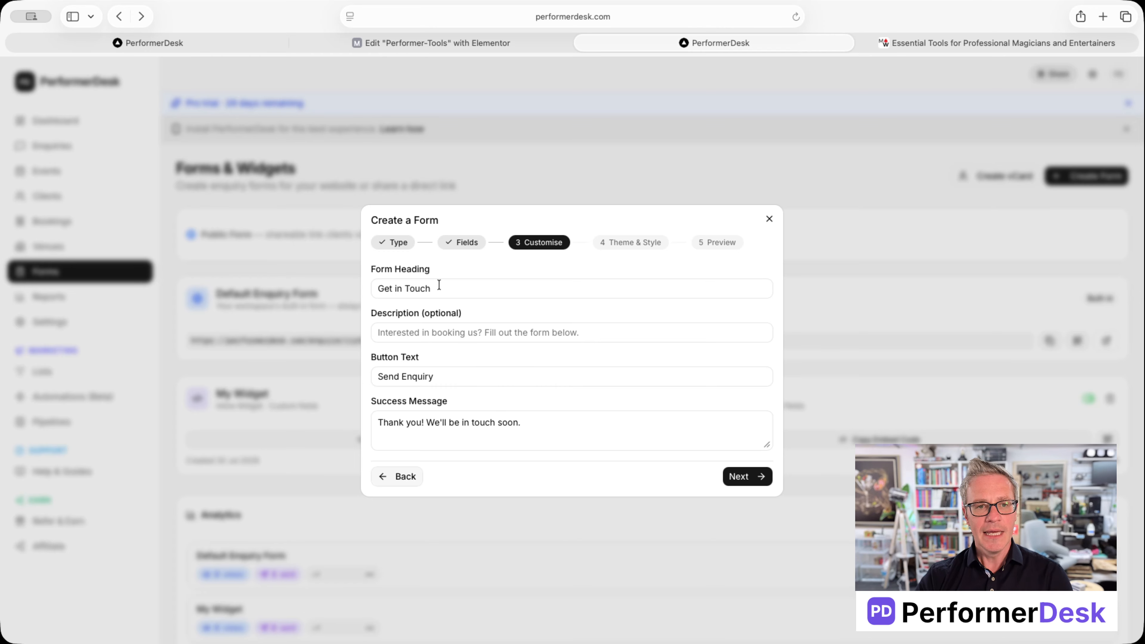
left_click_drag(439, 285, 342, 278)
left_click_drag(450, 377, 361, 377)
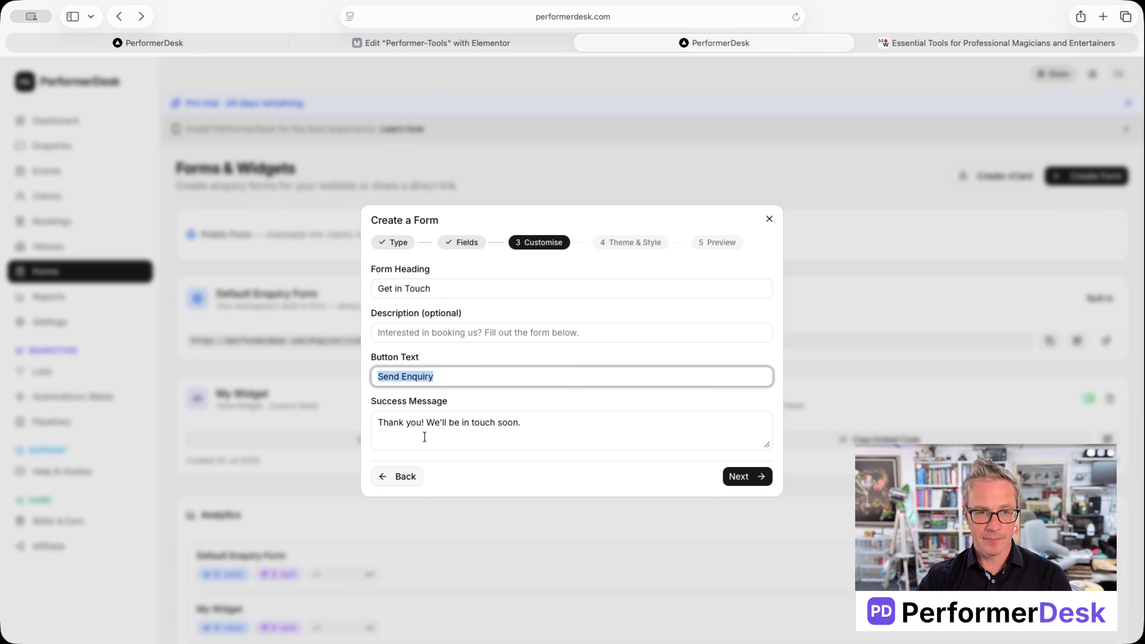
left_click_drag(447, 423, 333, 414)
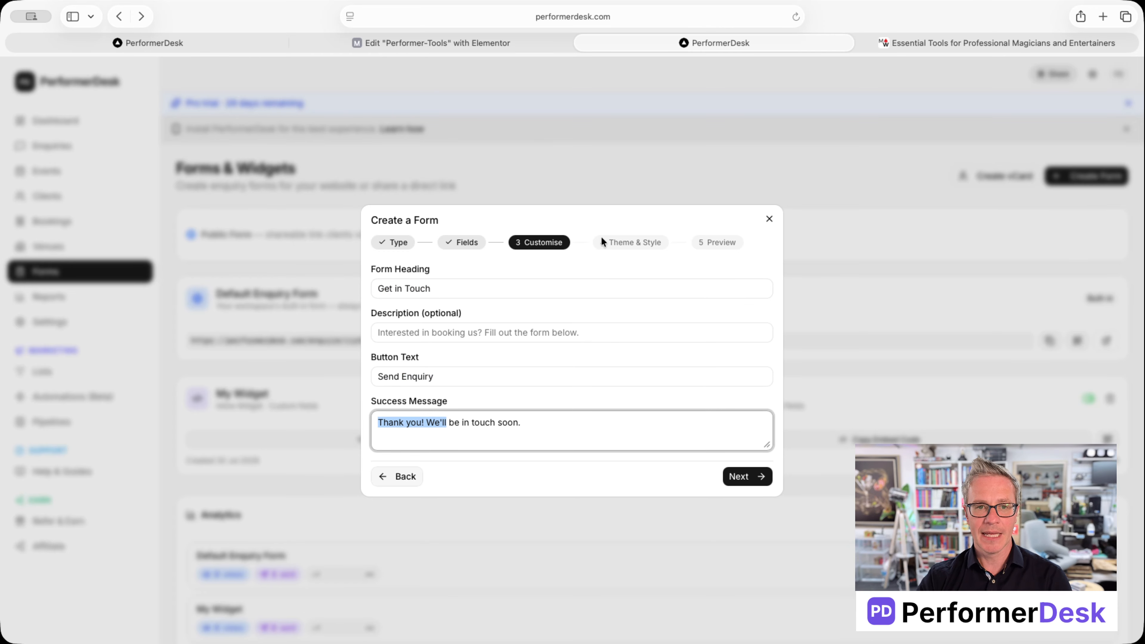
left_click(750, 477)
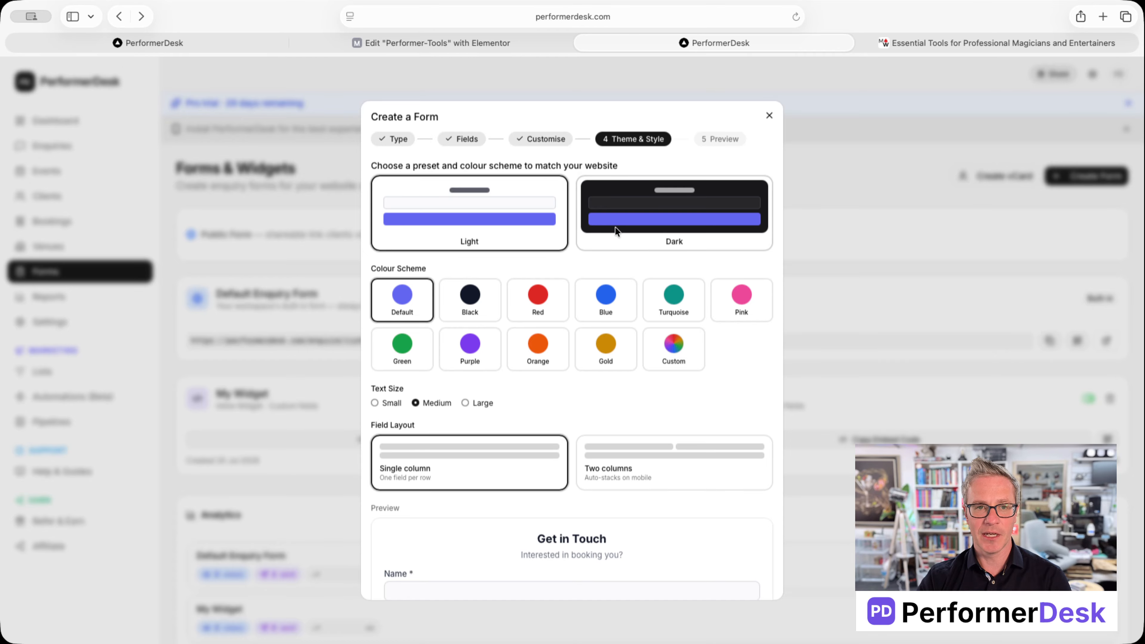
Step: Preview the form in the Dark theme, then return it to Light
left_click(598, 209)
scroll(626, 280, "down", 5)
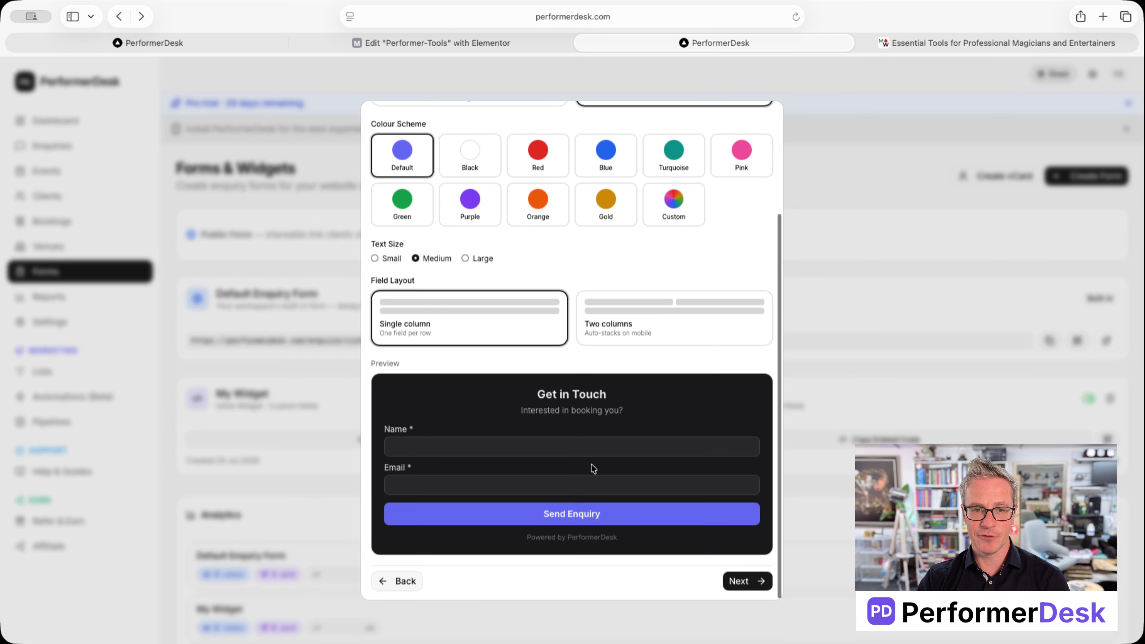
scroll(647, 368, "up", 5)
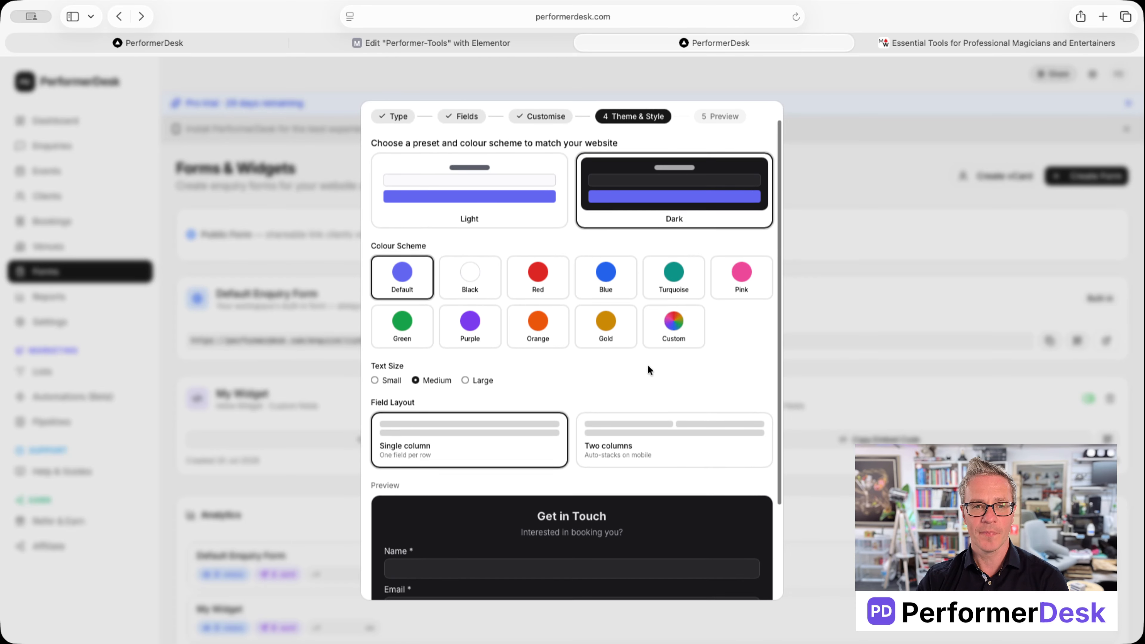
left_click(519, 217)
scroll(531, 228, "down", 5)
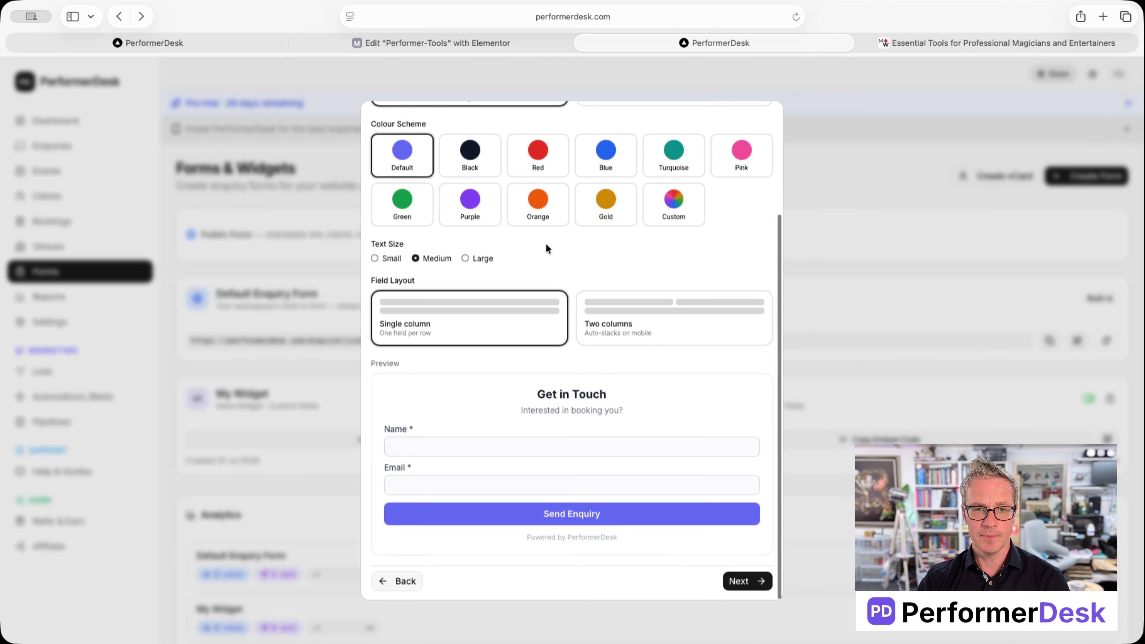
Step: Try the Black, Red, Blue, Turquoise, Purple and Orange colour schemes
left_click(478, 155)
left_click(537, 155)
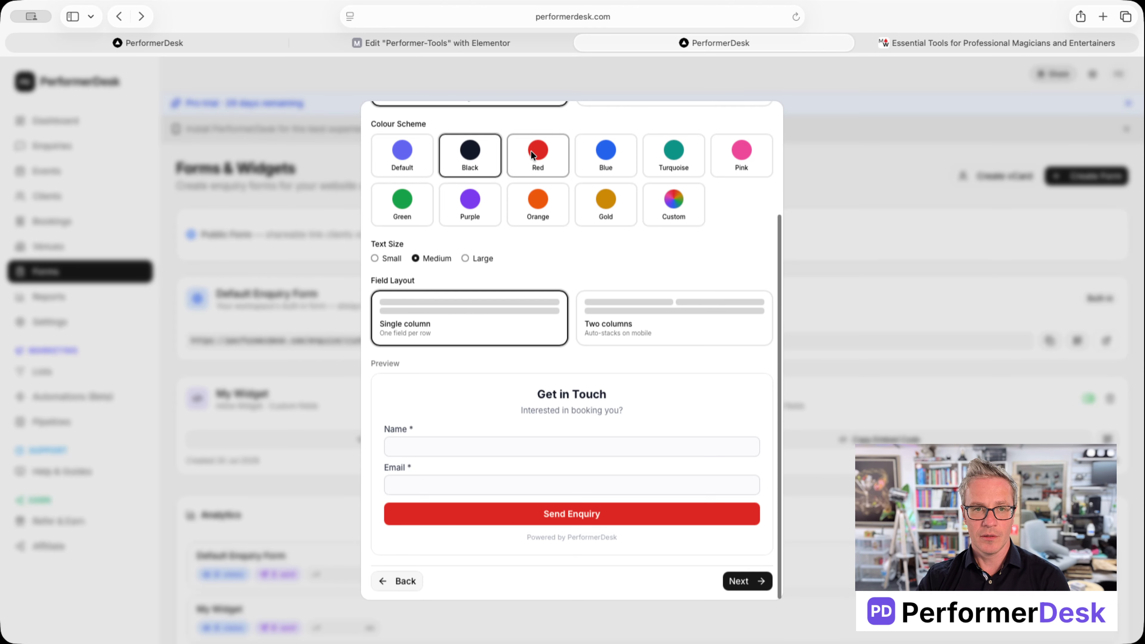
left_click(606, 156)
left_click(687, 162)
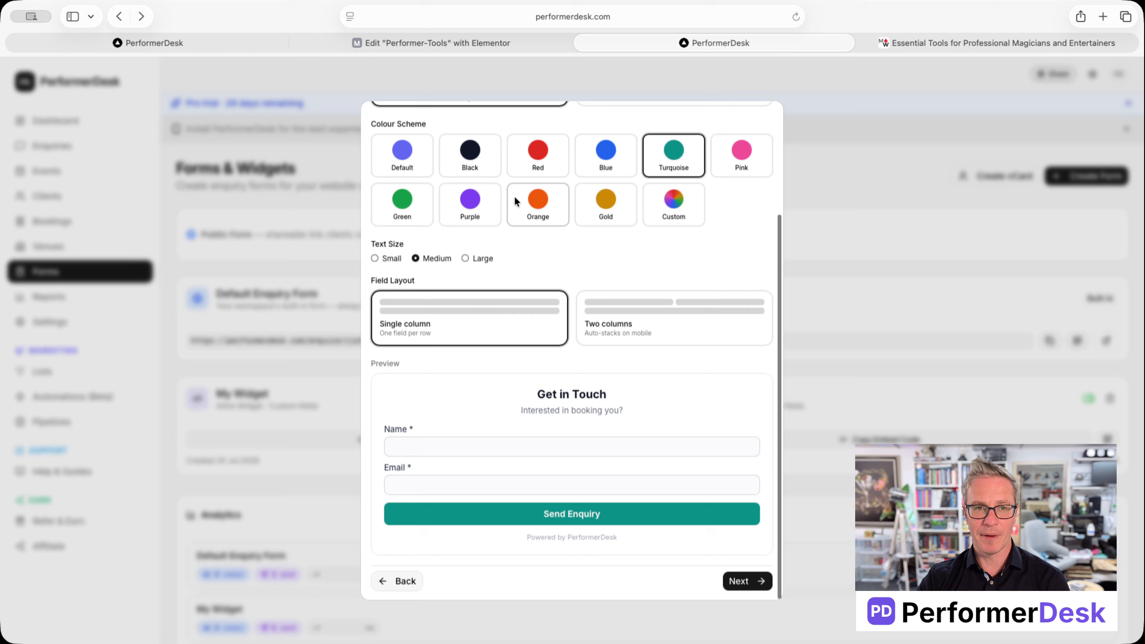
left_click(485, 205)
left_click(538, 202)
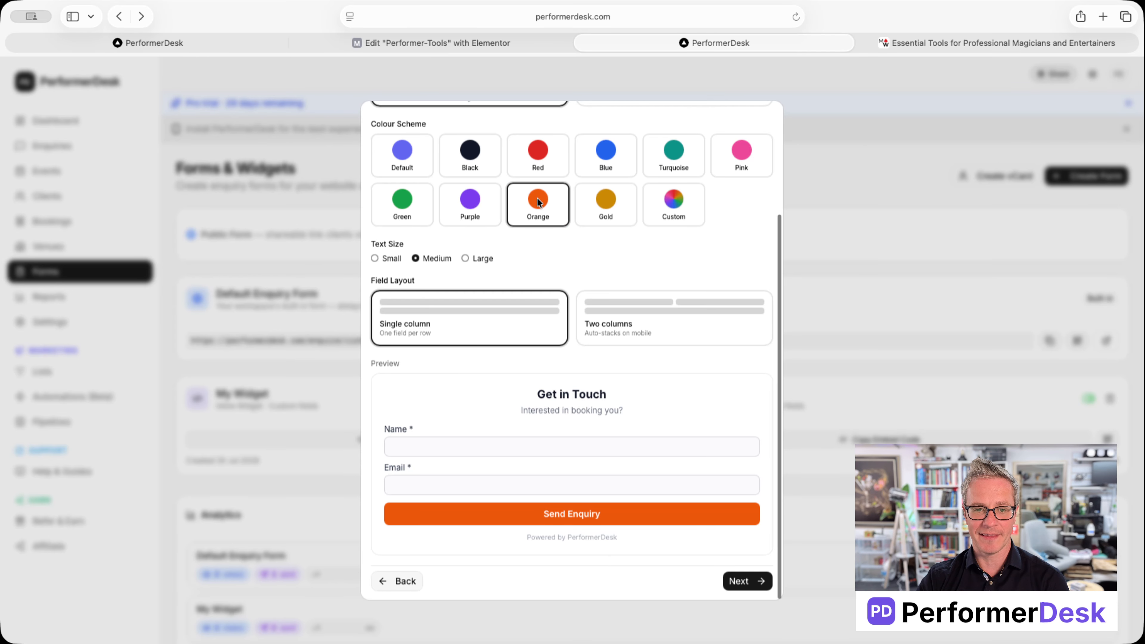
Step: Set a custom accent colour of light blue #94e3fe, after trying dark olive
left_click(679, 203)
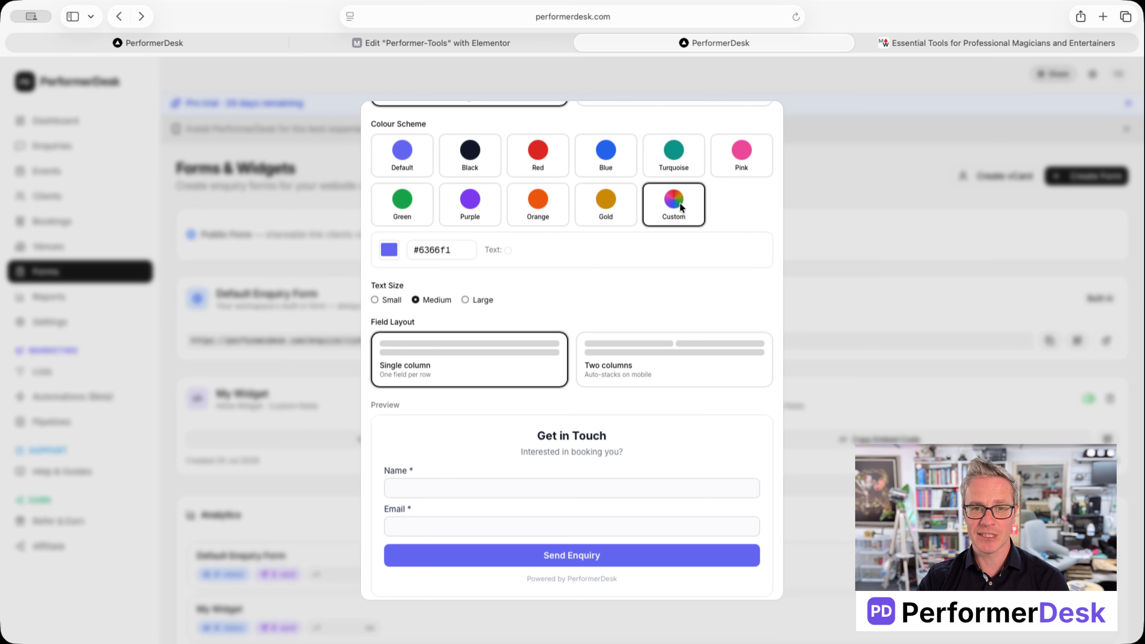
left_click(389, 251)
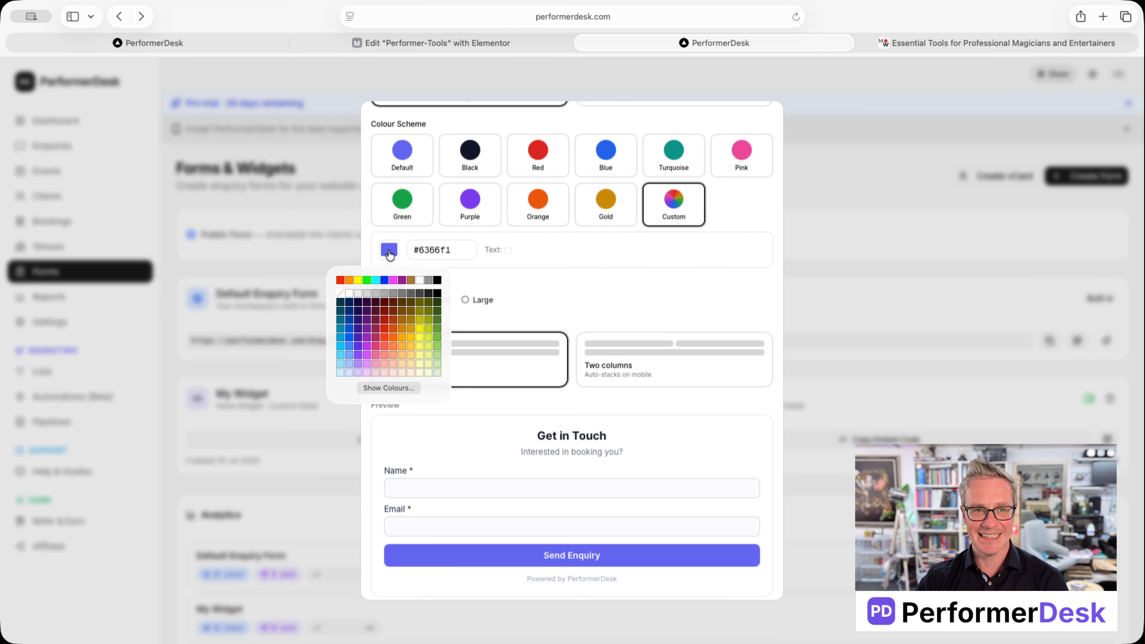
left_click(437, 303)
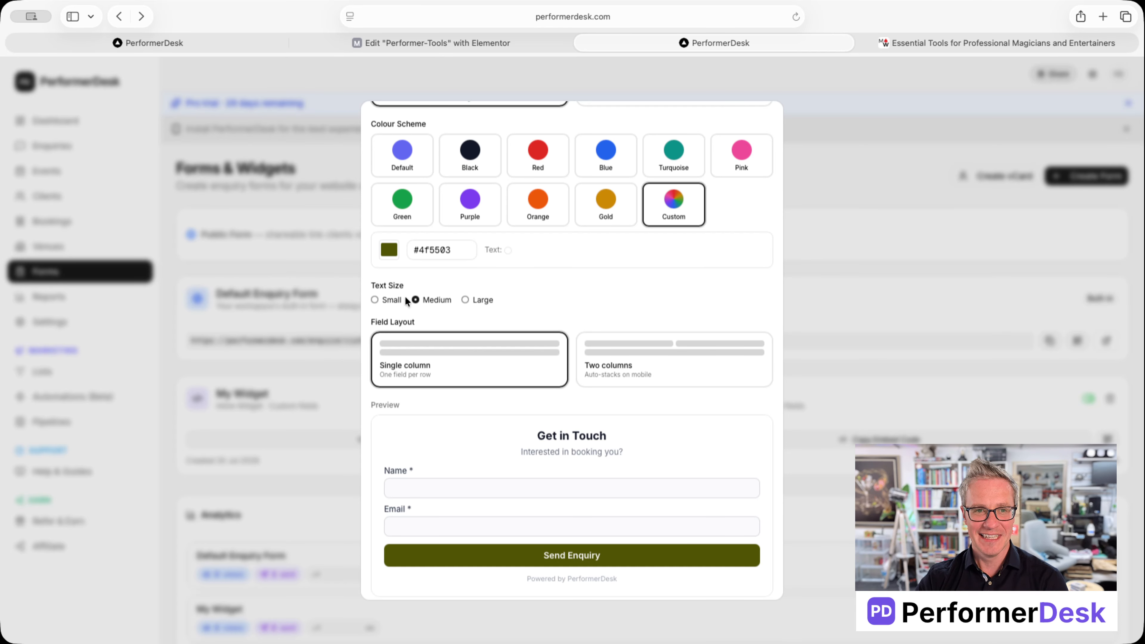
left_click(388, 249)
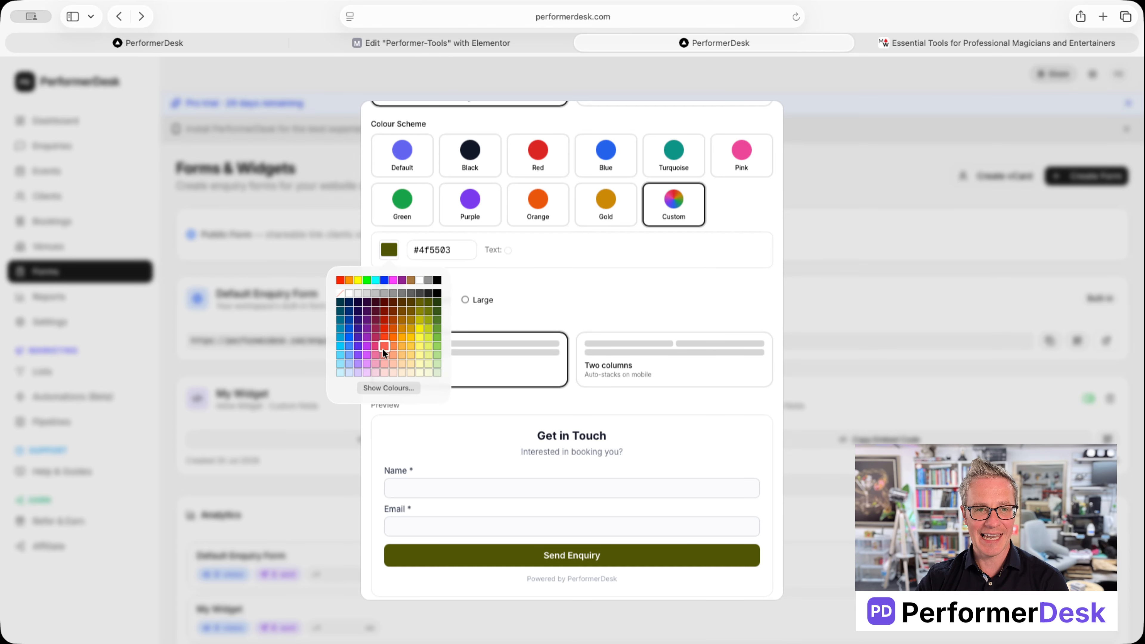
left_click(340, 362)
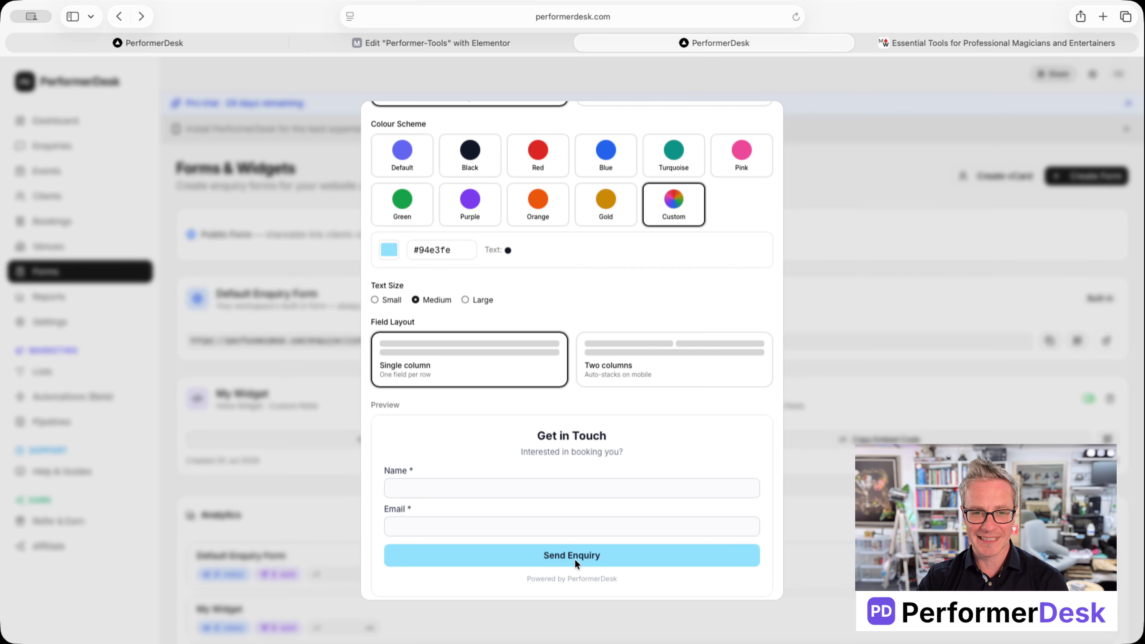
Step: Set the form's Text Size to Large after trying Small and Medium
left_click(466, 299)
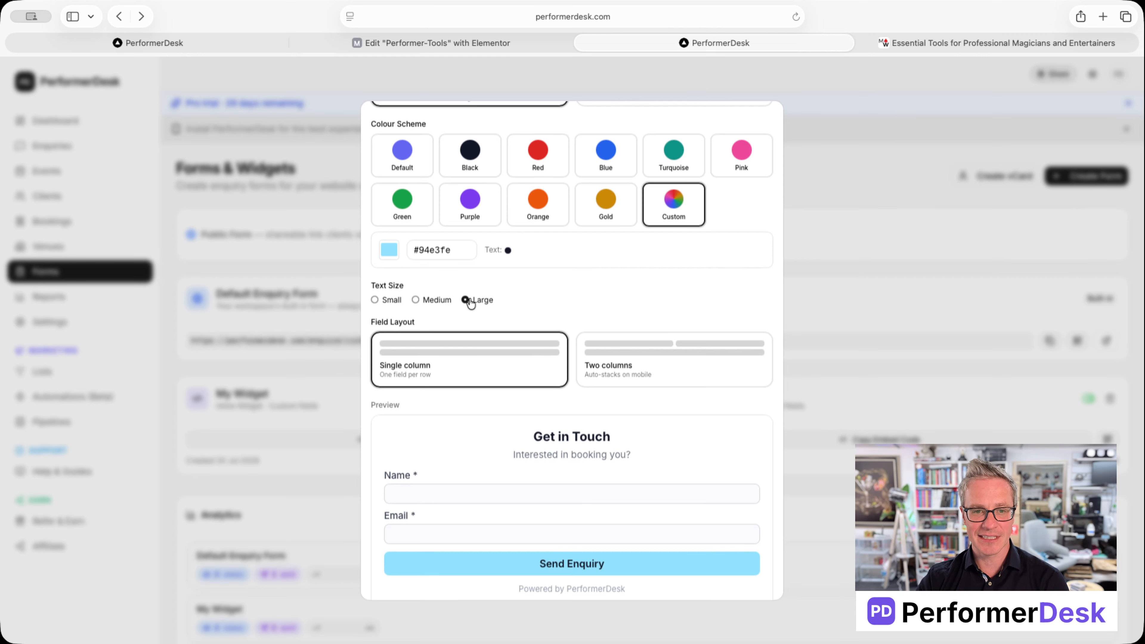
left_click(386, 301)
left_click(427, 302)
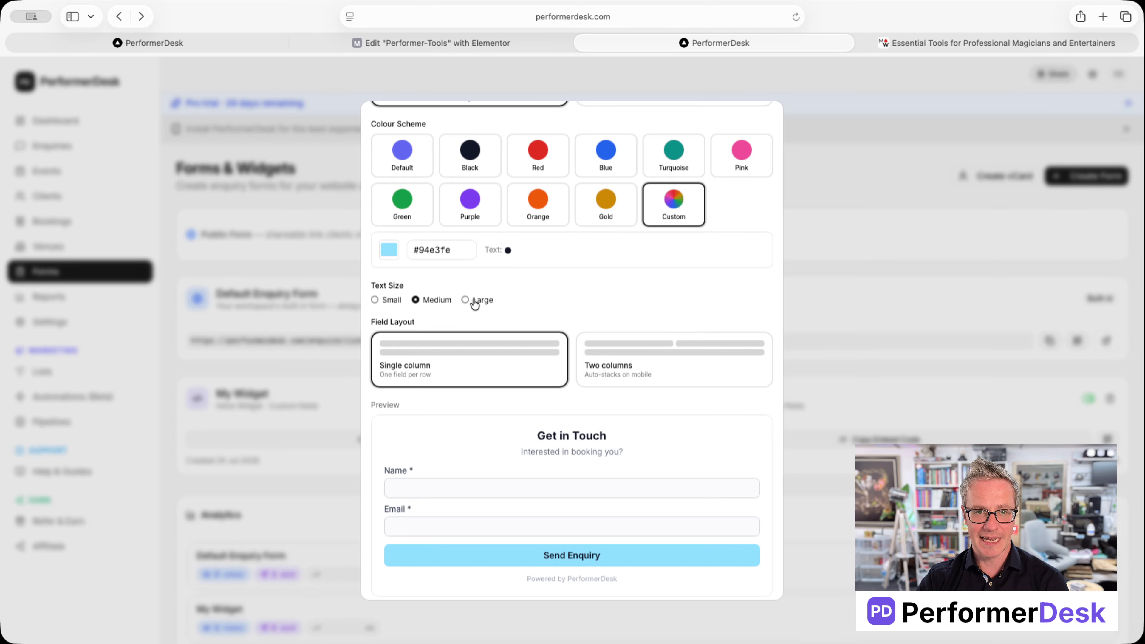
left_click(465, 299)
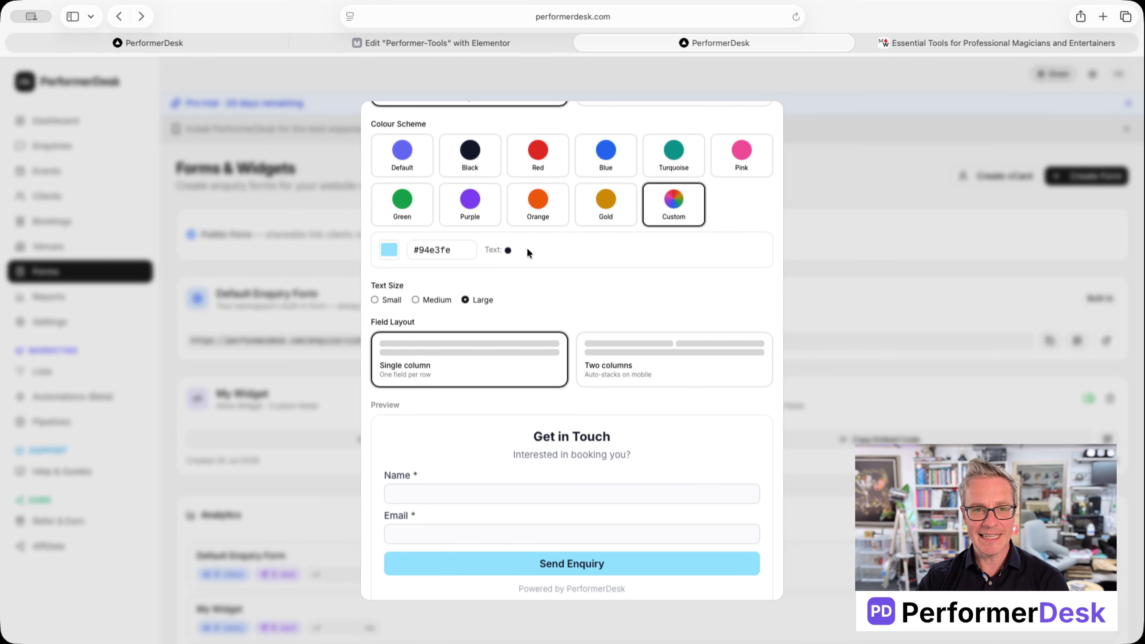
scroll(555, 280, "down", 2)
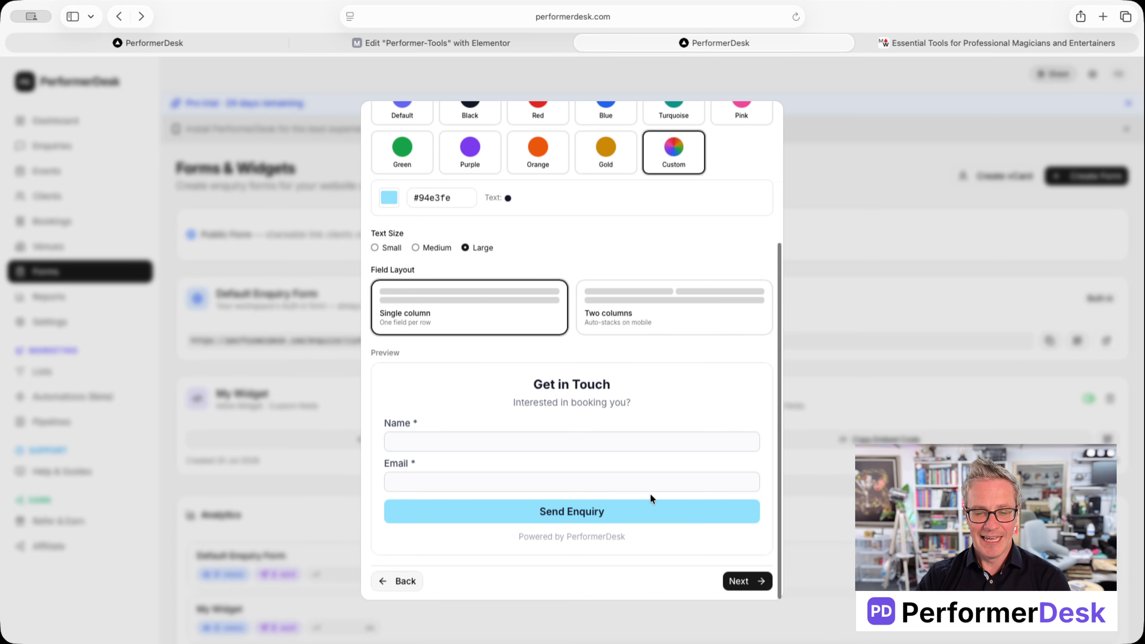
scroll(651, 495, "up", 5)
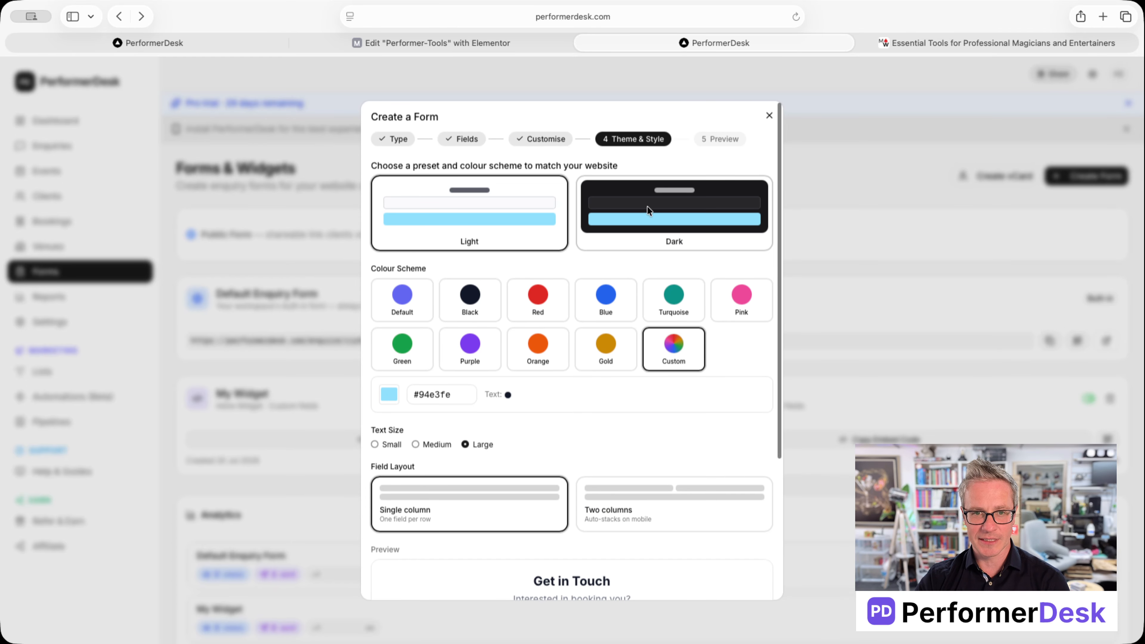
Step: Check the large-text form in the Dark theme again, then revert to Light
left_click(648, 203)
scroll(613, 376, "down", 5)
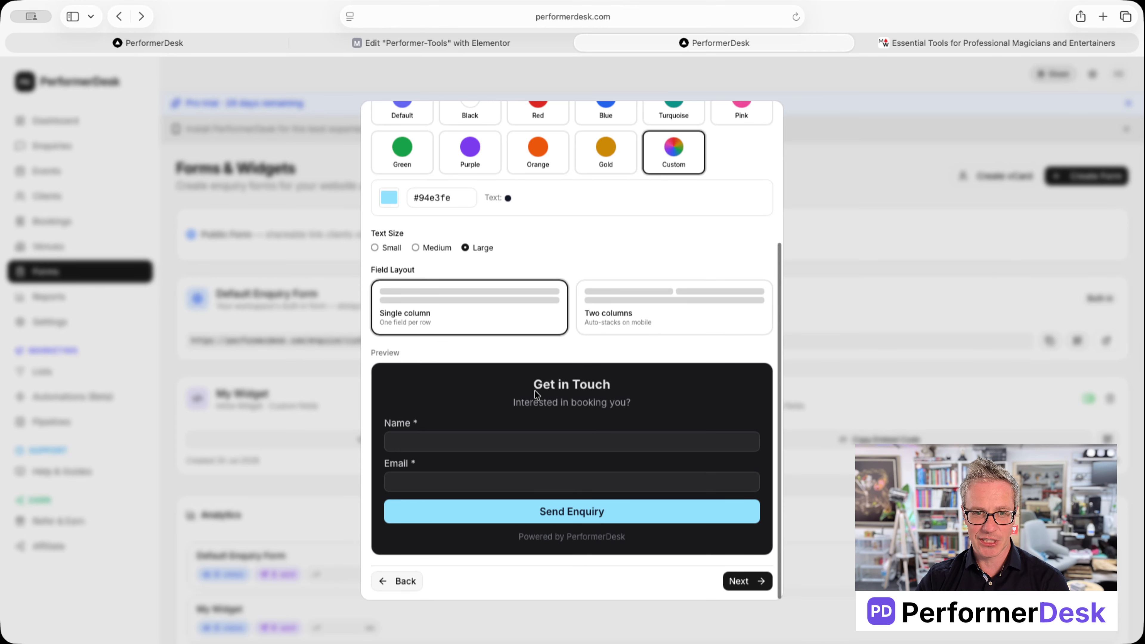
scroll(589, 414, "up", 5)
left_click(513, 235)
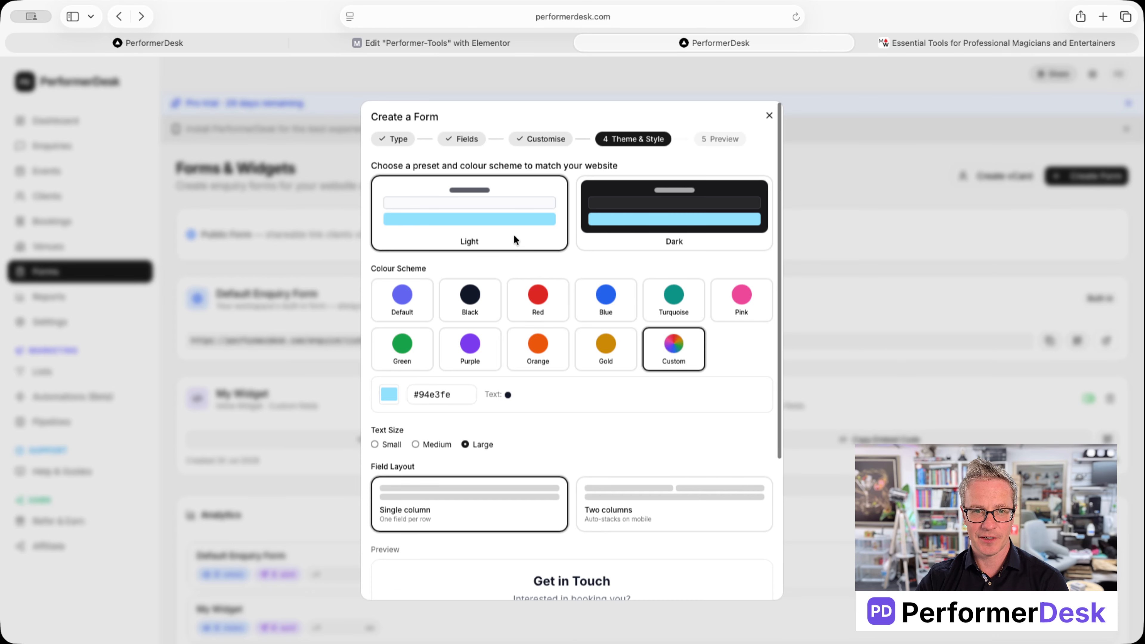
scroll(635, 370, "down", 5)
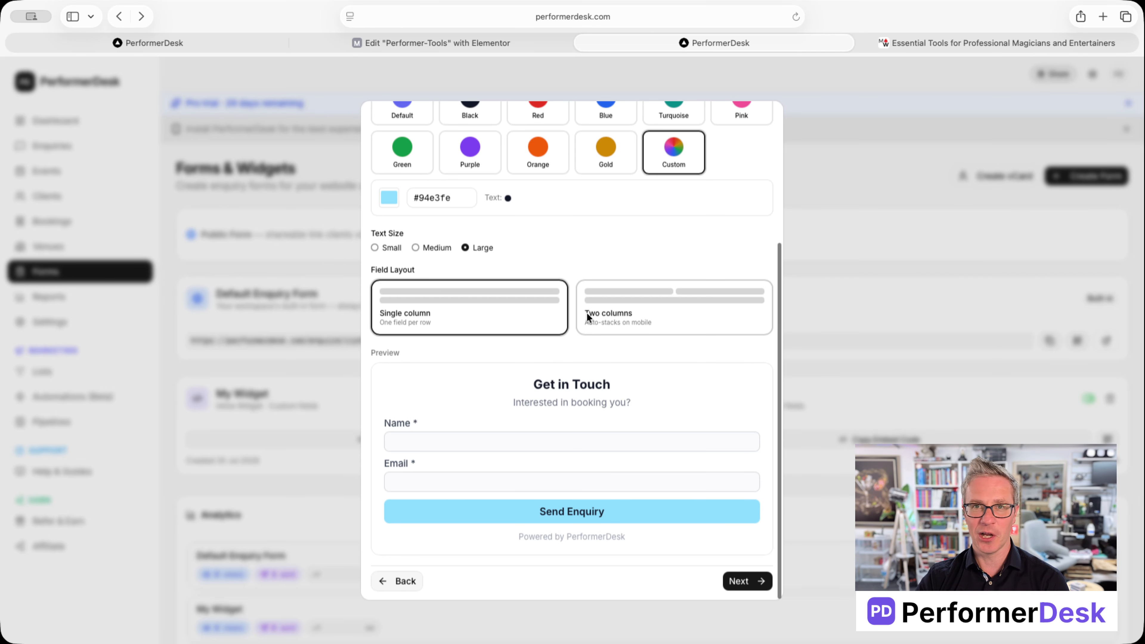
Step: Settle on a single-column field layout after trying two columns and Name/Email side by side
left_click(633, 312)
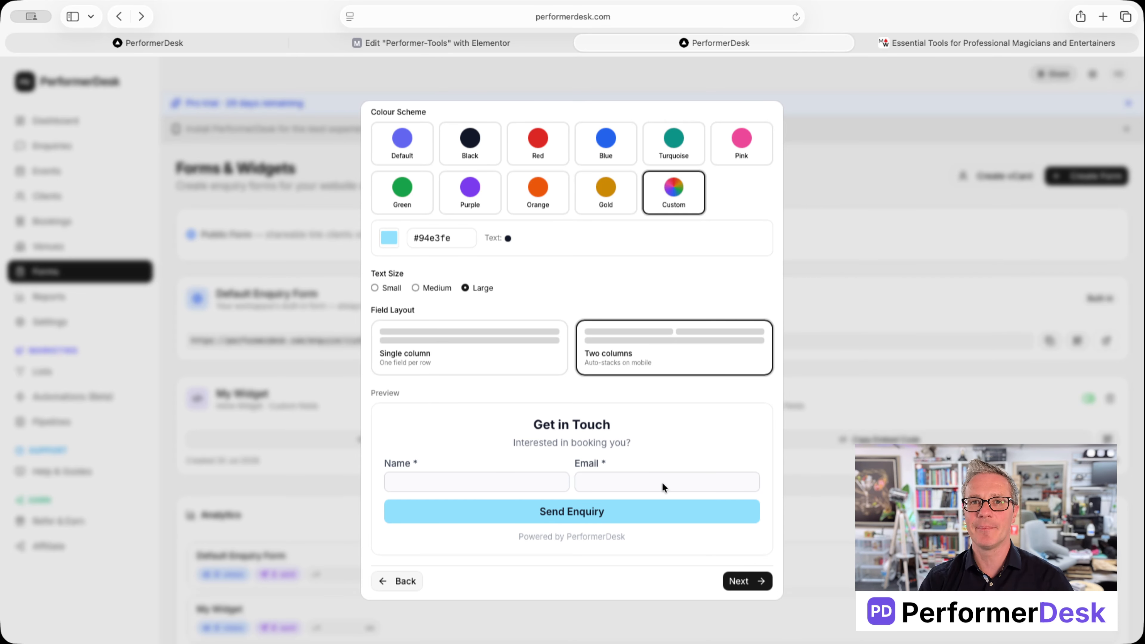
left_click(461, 345)
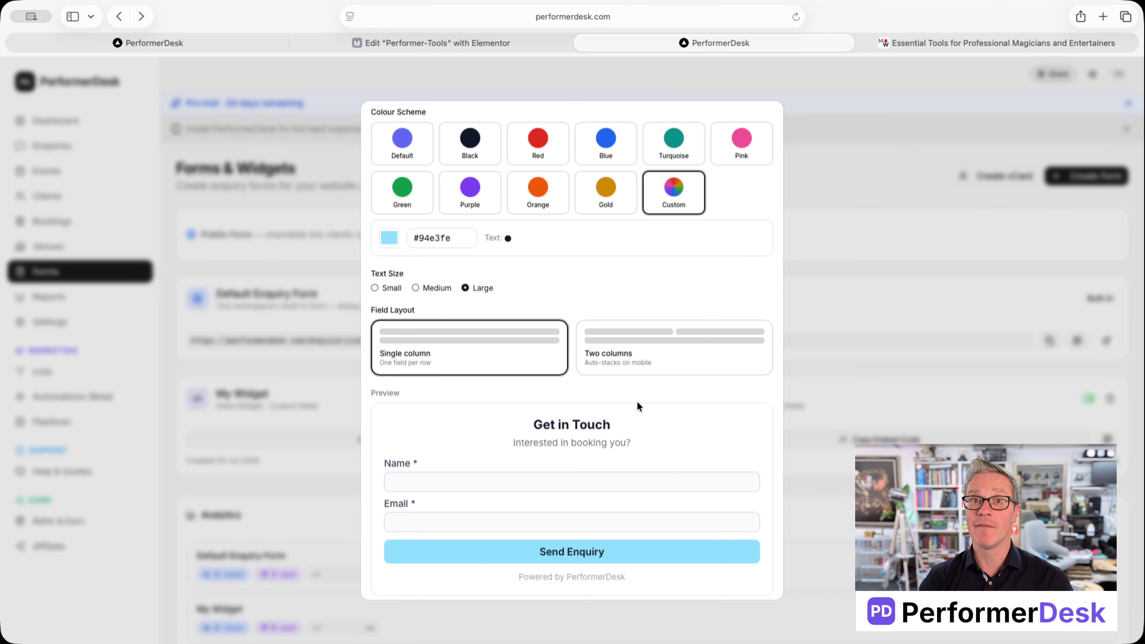
left_click(642, 355)
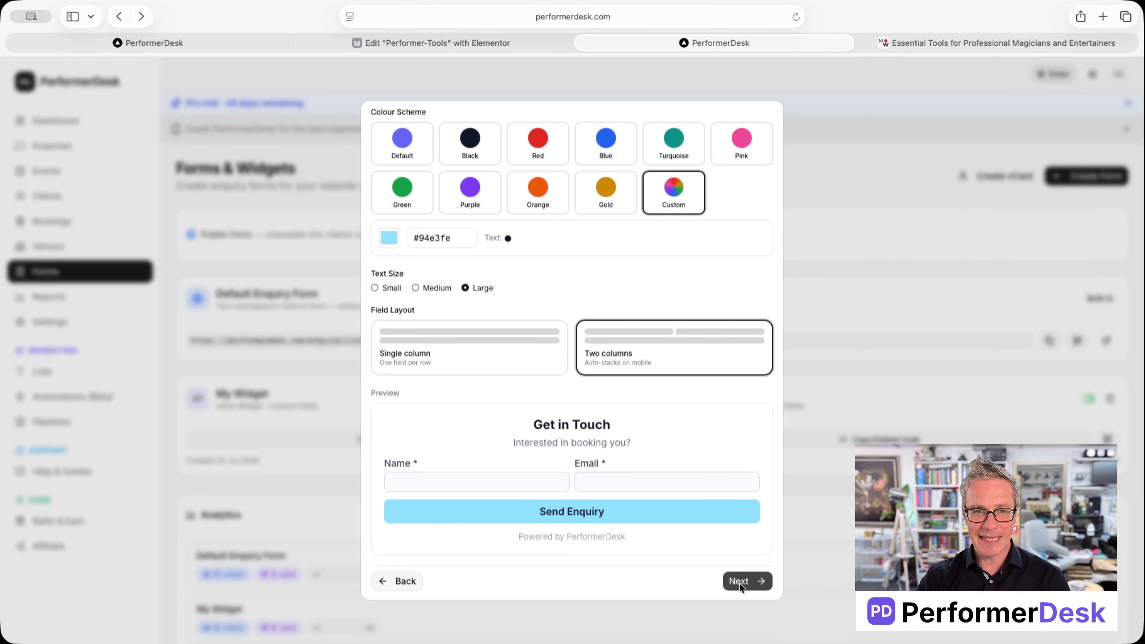
left_click(490, 354)
scroll(667, 552, "down", 2)
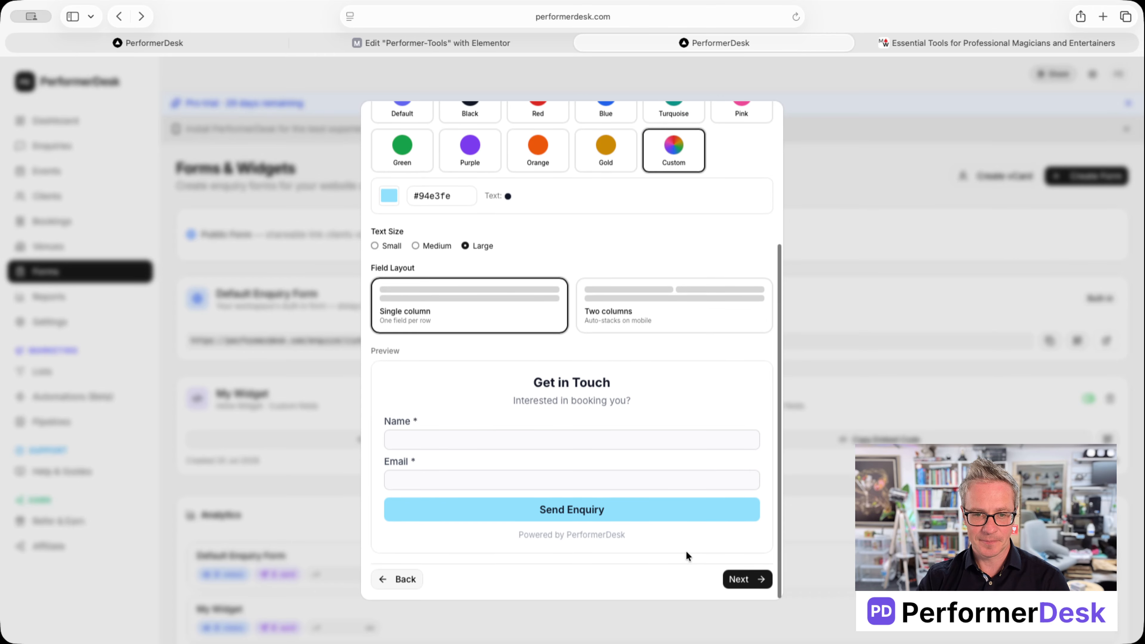
Step: Test-submit the preview with Send Enquiry to see the thank-you message
left_click(746, 577)
scroll(645, 338, "up", 3)
scroll(646, 343, "up", 2)
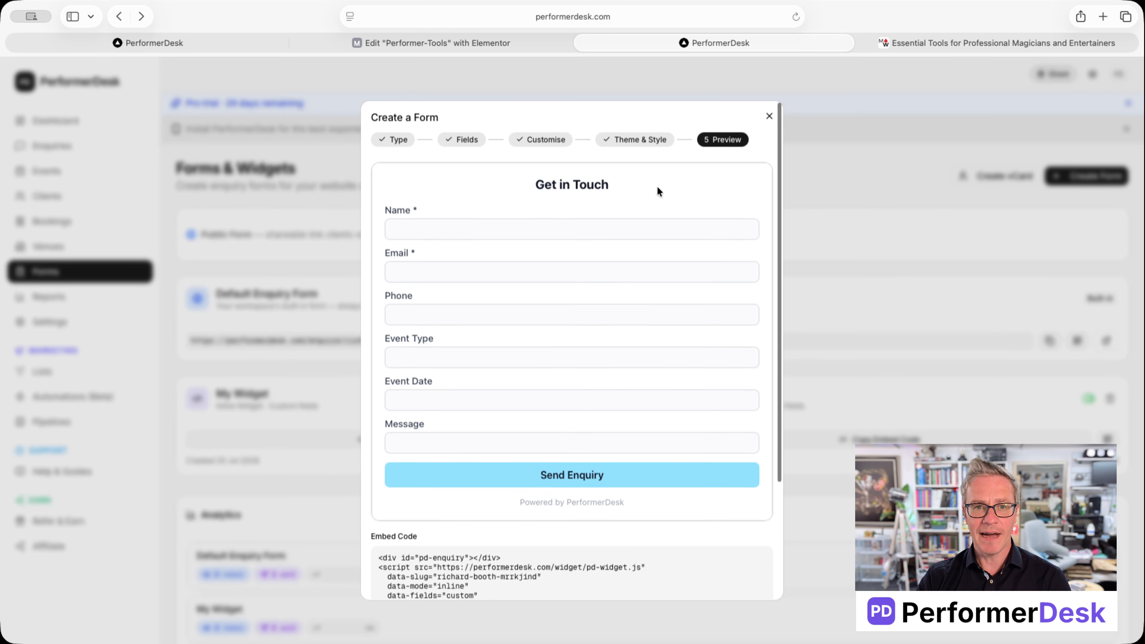
left_click(547, 472)
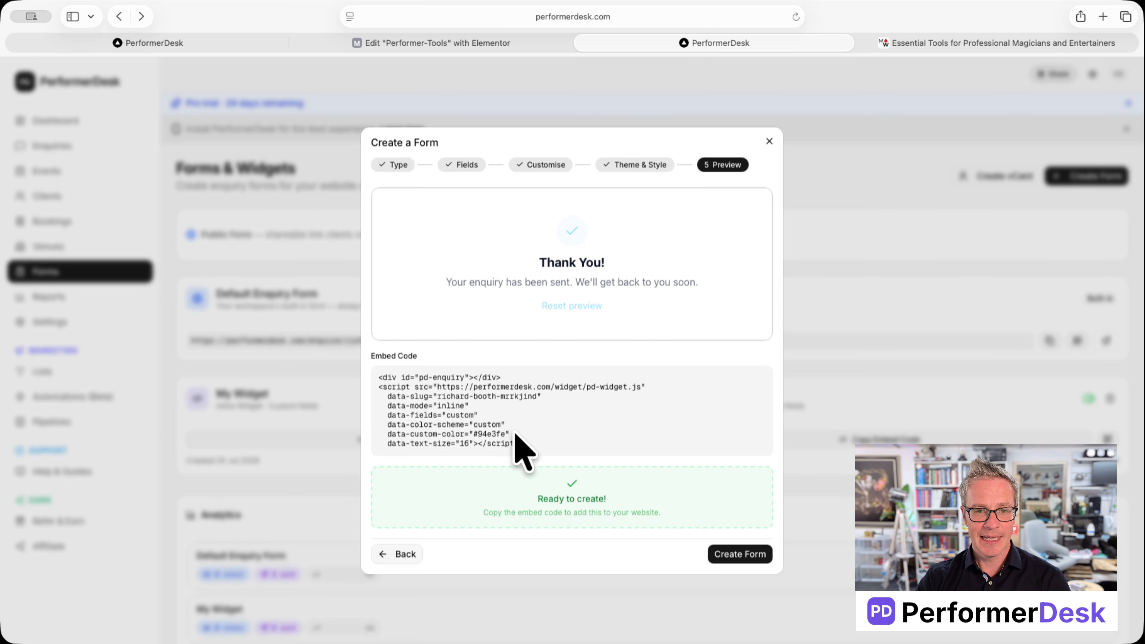
Step: Select the whole embed code and create the new form
left_click_drag(520, 443, 370, 375)
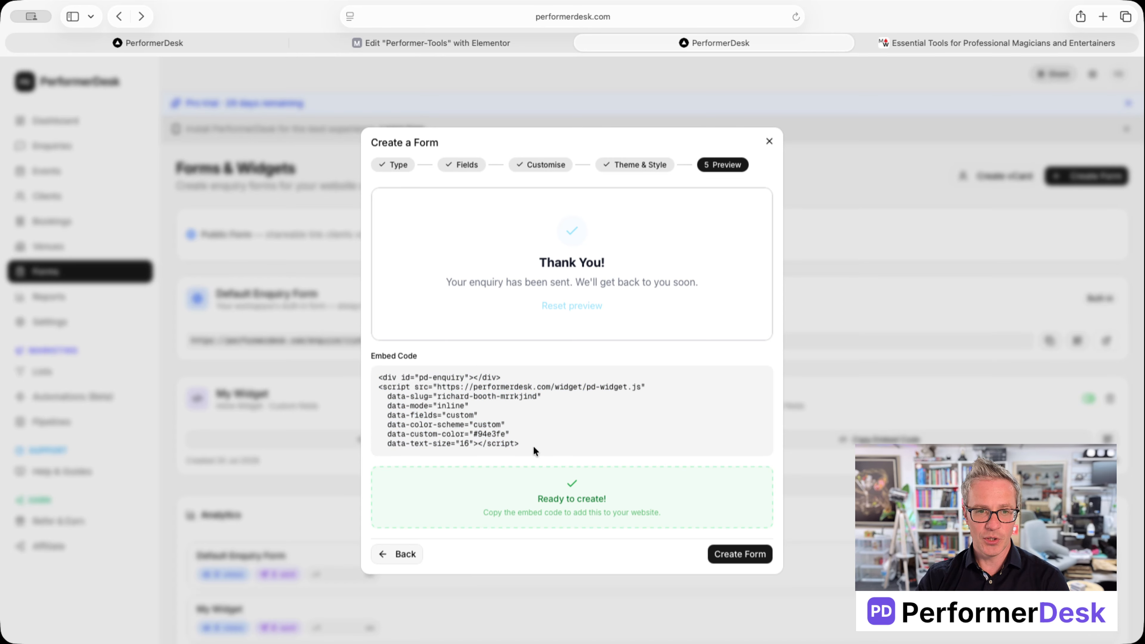
left_click_drag(533, 445, 373, 374)
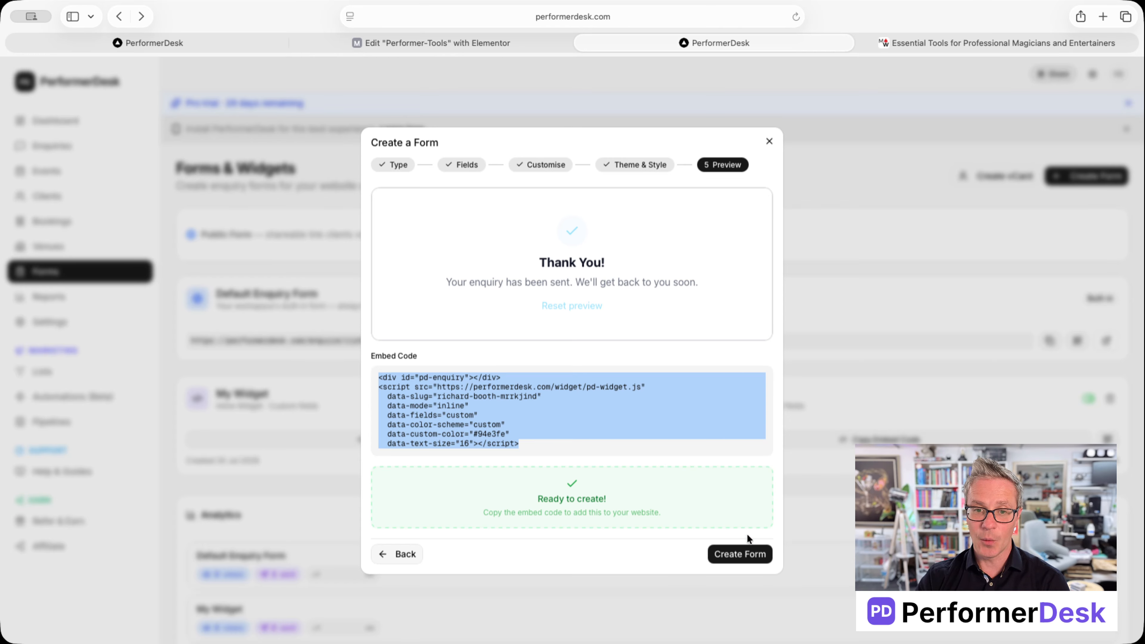
left_click(744, 555)
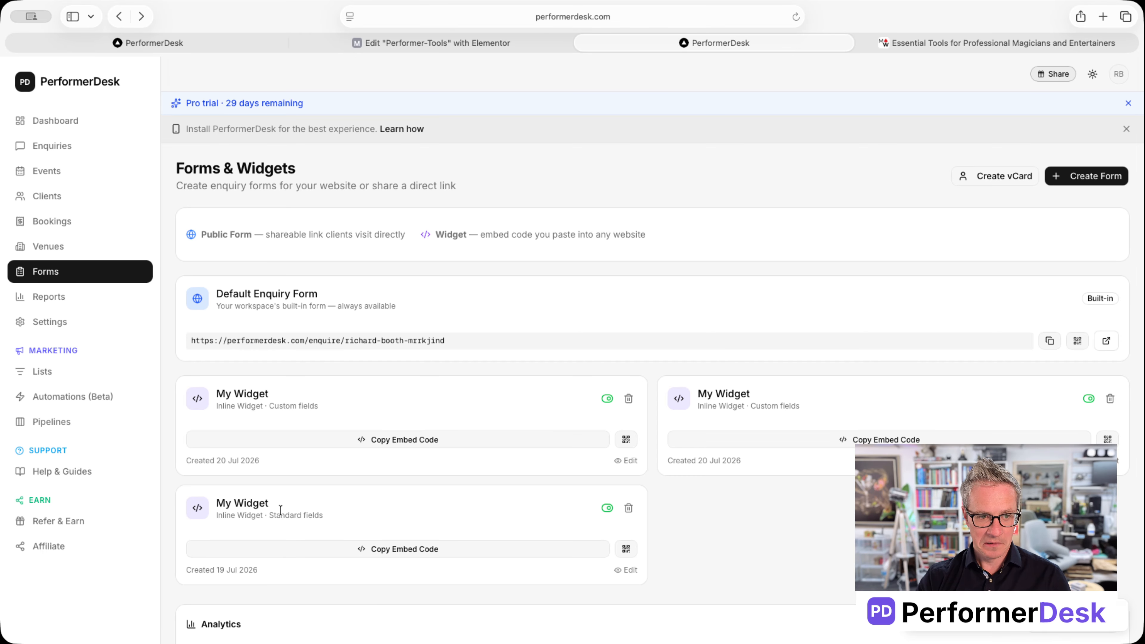
Step: Open the newest My Widget's details page and its Edit Form wizard
scroll(281, 514, "down", 1)
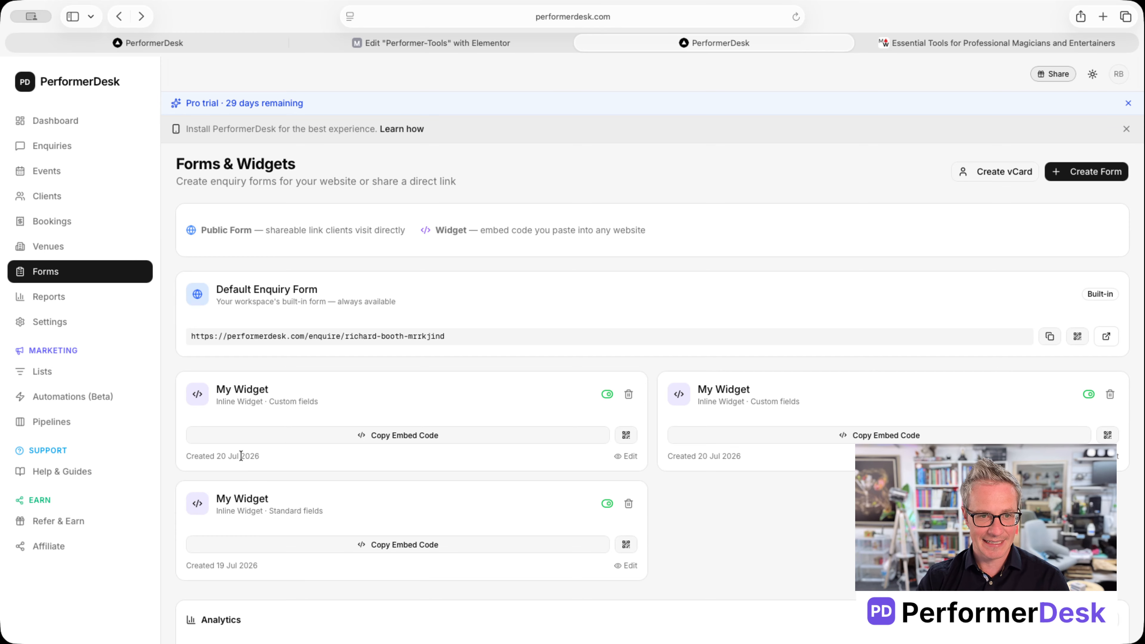
left_click(631, 457)
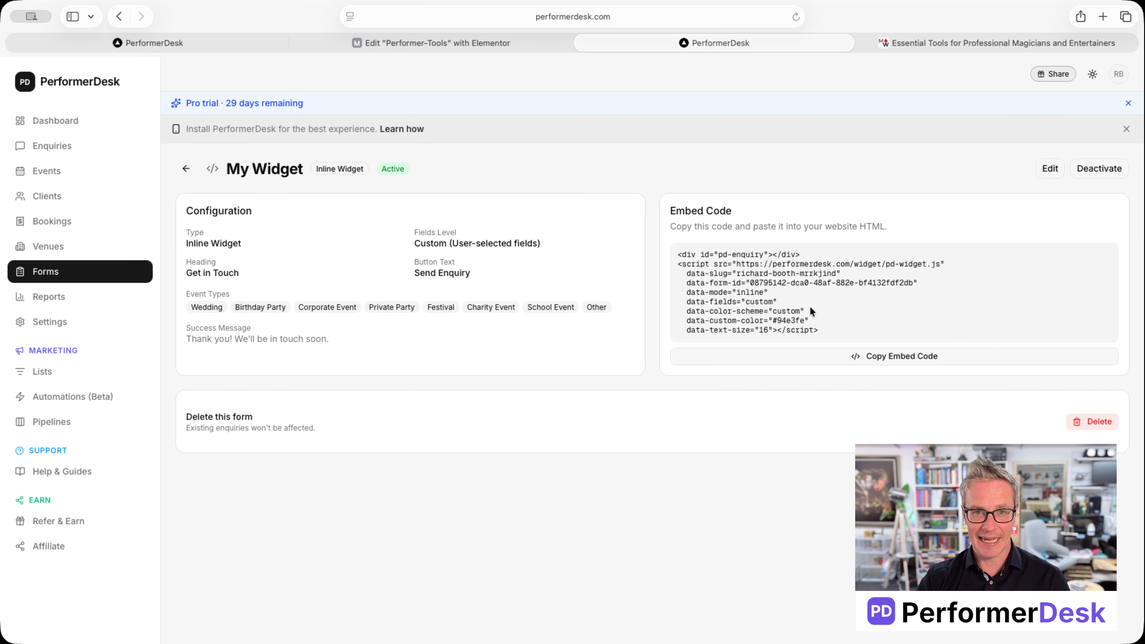
left_click(1051, 166)
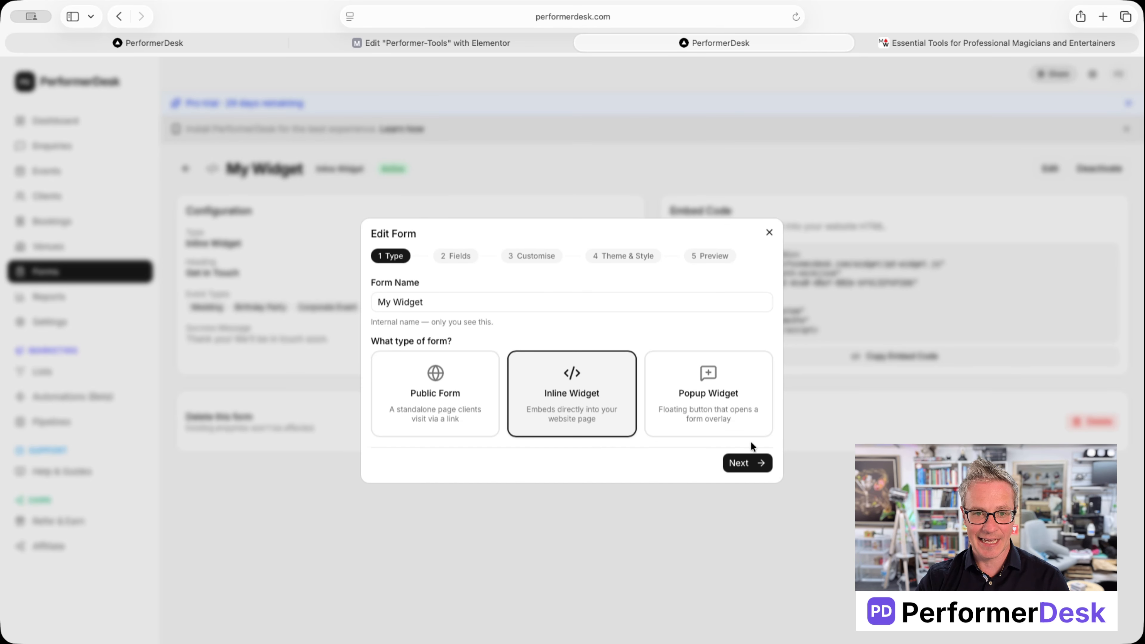
Step: Step through Fields, Customise and Theme & Style without changing anything
left_click(748, 463)
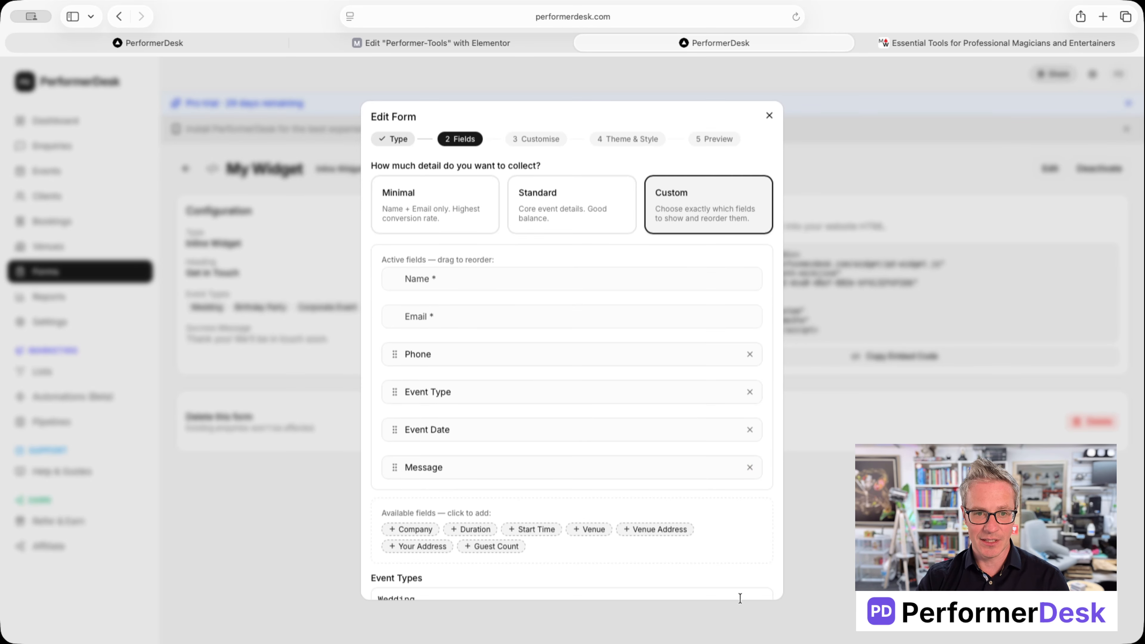
scroll(741, 596, "down", 4)
left_click(743, 574)
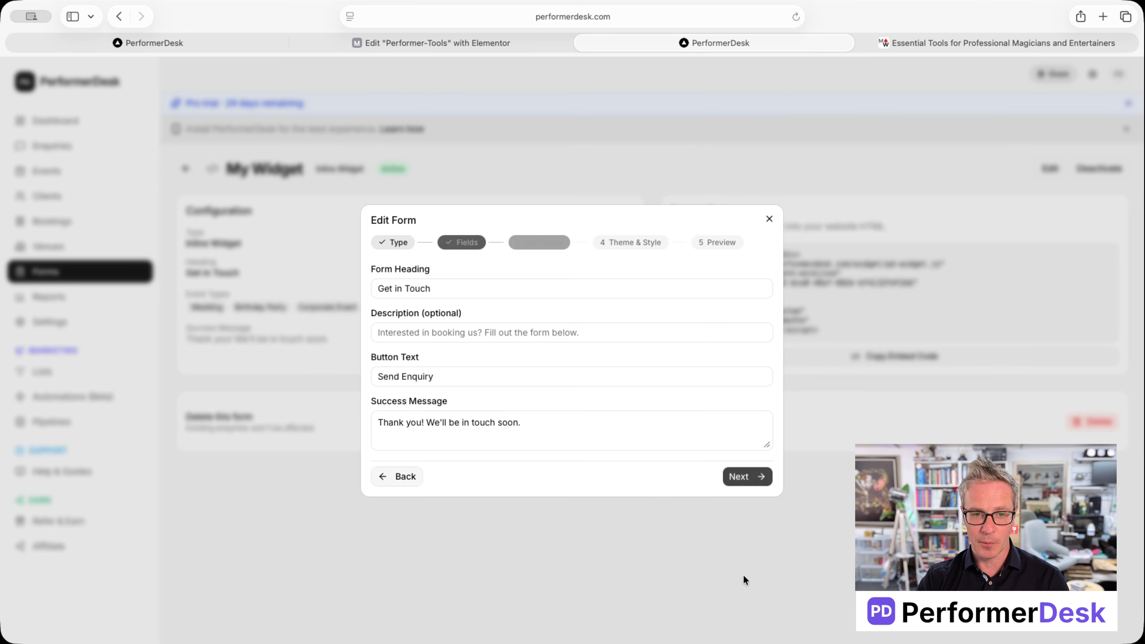
left_click(747, 473)
scroll(722, 514, "down", 5)
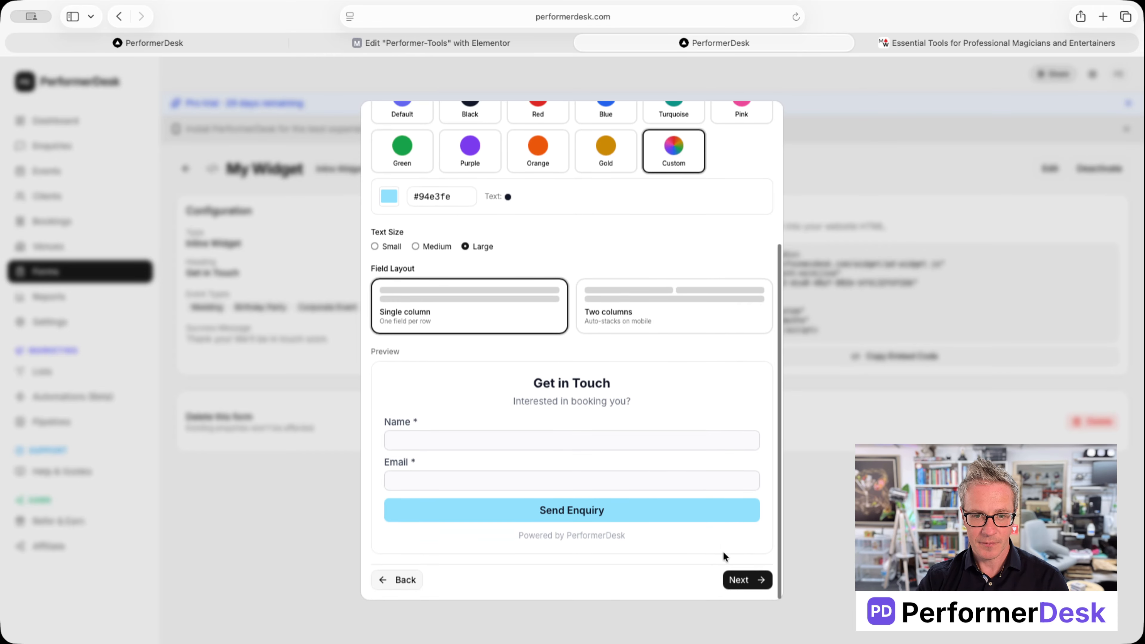
scroll(757, 171, "up", 5)
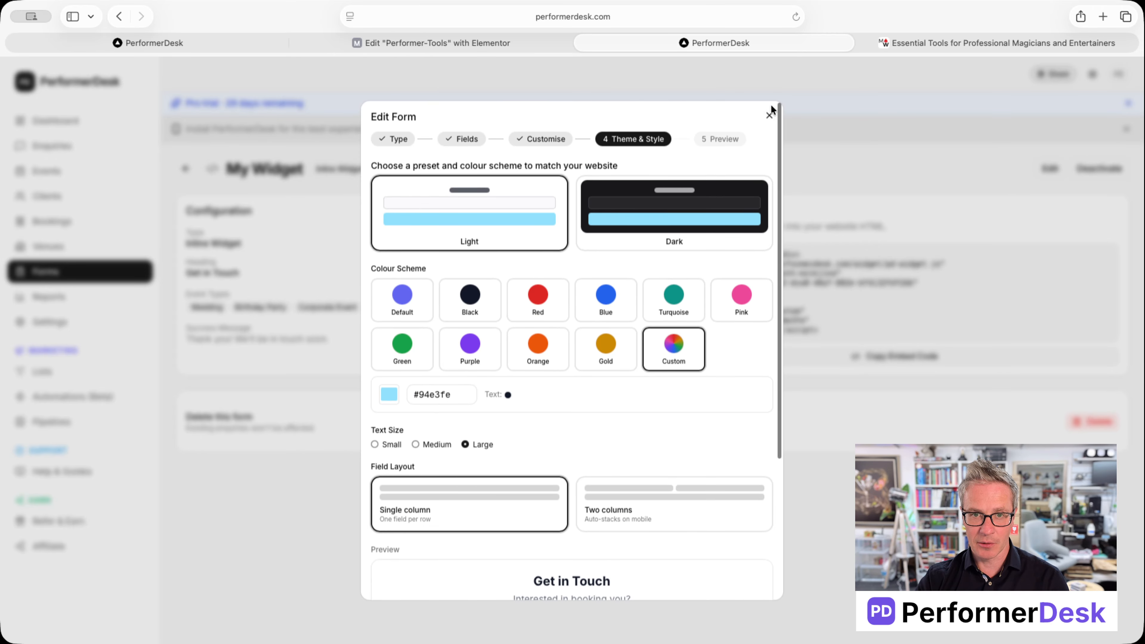
Step: Close the editor unchanged and select the full embed code including the form ID
left_click(769, 115)
left_click_drag(829, 336, 673, 254)
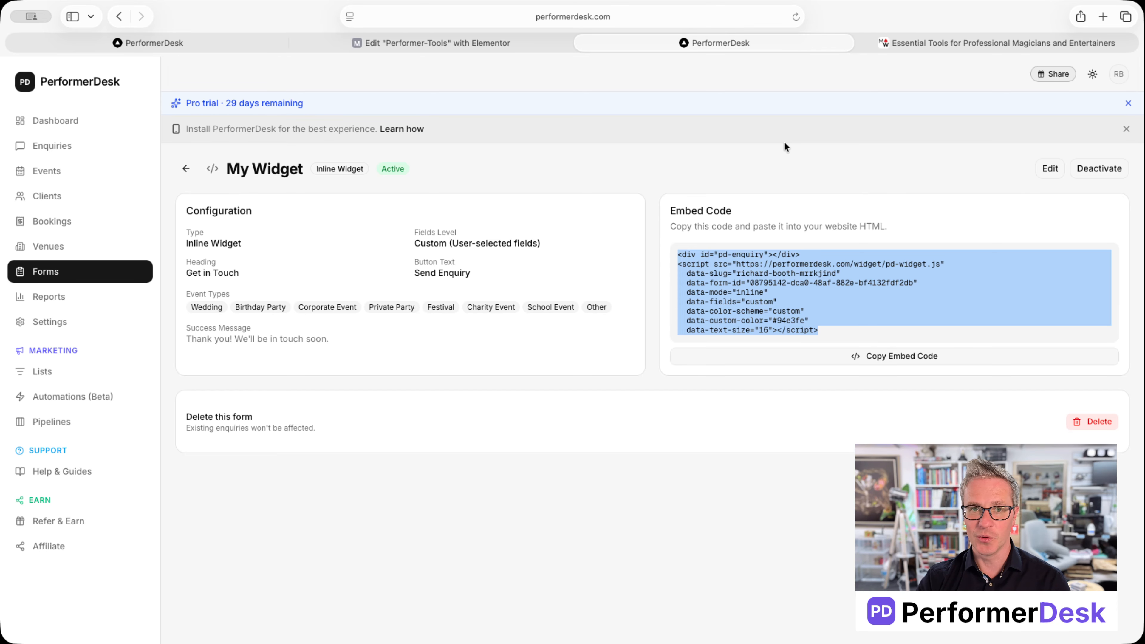
left_click(921, 42)
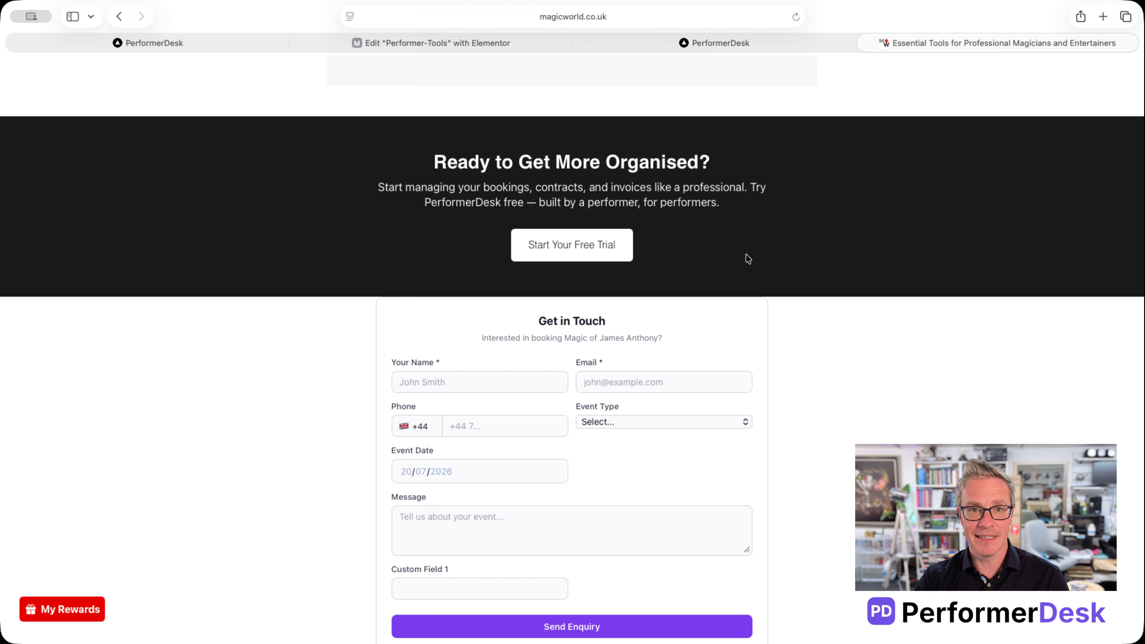
Step: Open the Performer-Tools page in Elementor and edit its enquiry HTML widget
scroll(743, 255, "up", 10)
scroll(741, 249, "down", 15)
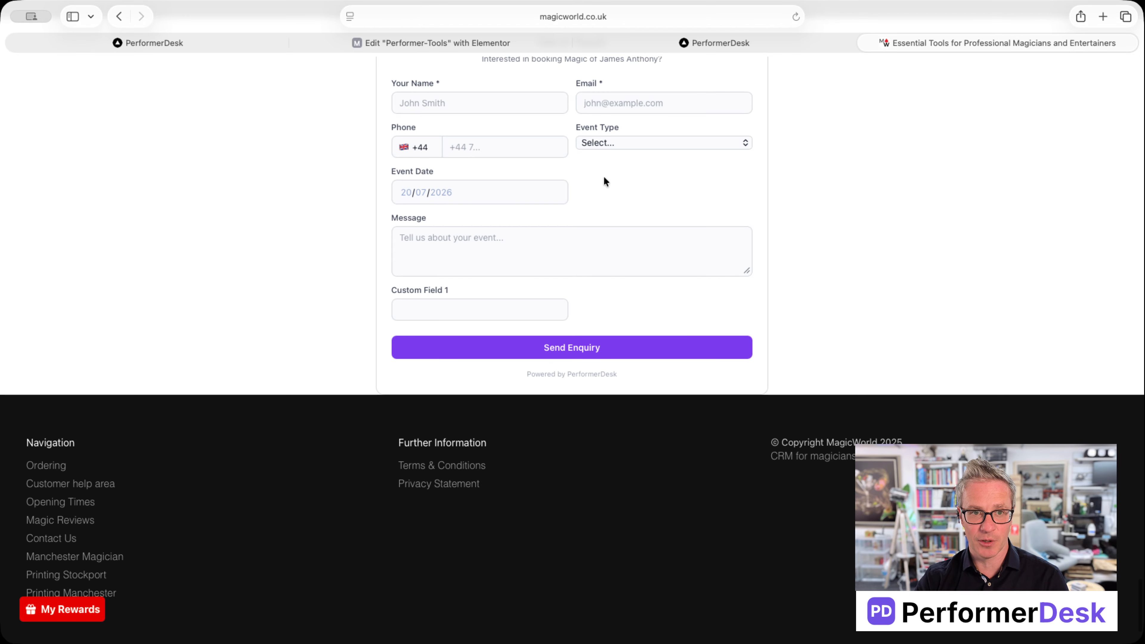
left_click(390, 42)
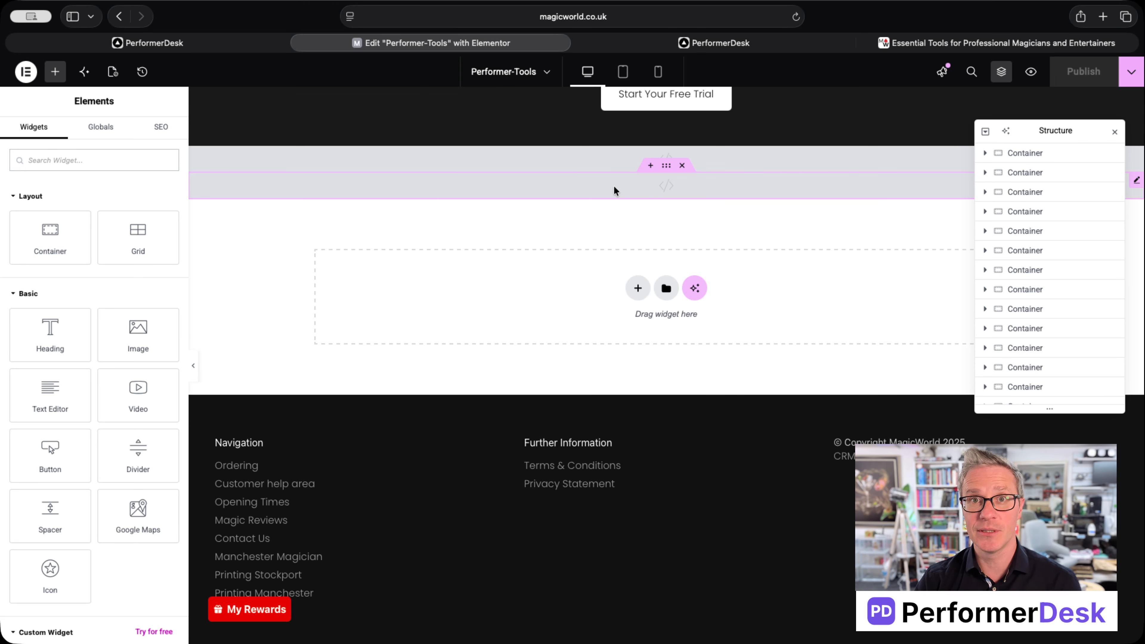
scroll(672, 230, "up", 4)
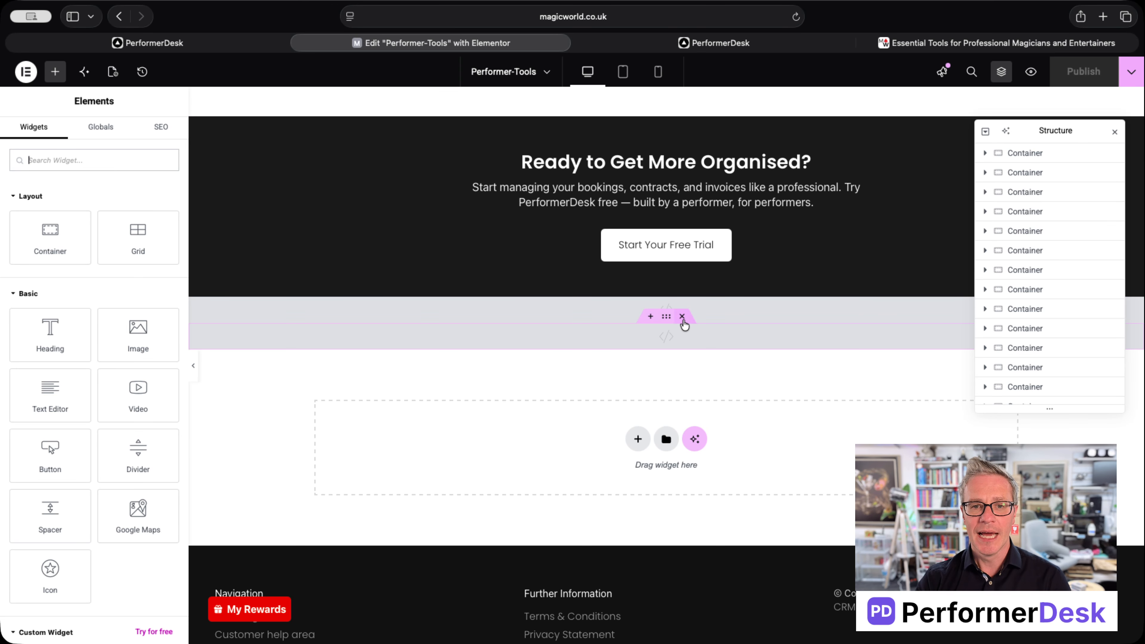
left_click(666, 317)
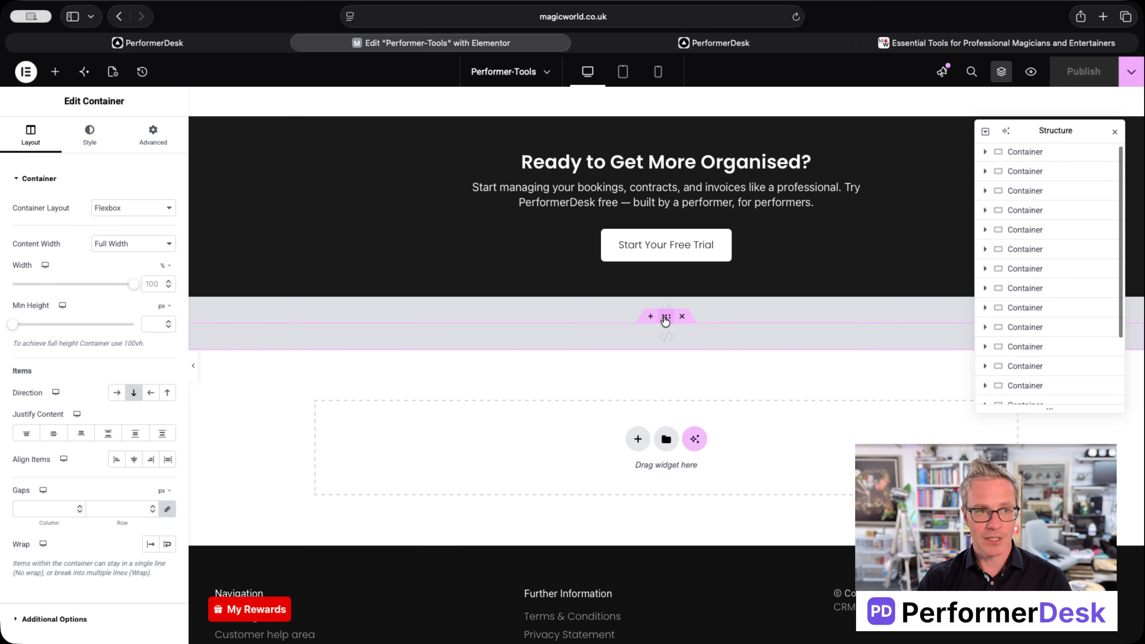
left_click(749, 331)
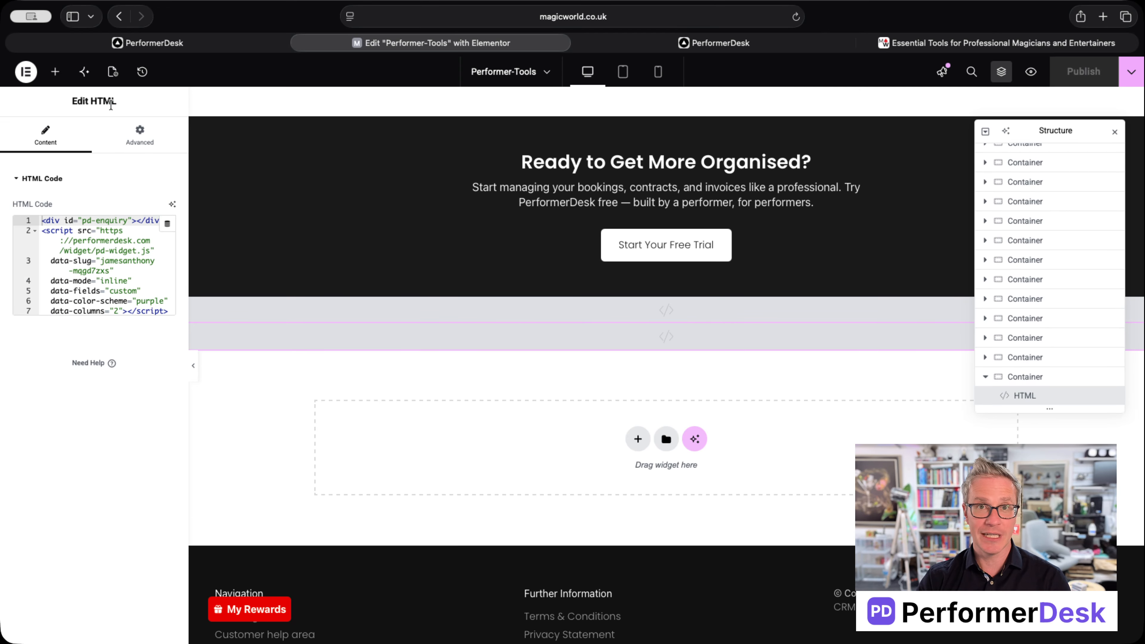
Step: Replace the widget's old code with the new embed snippet and publish the page
left_click(110, 261)
key("super+a")
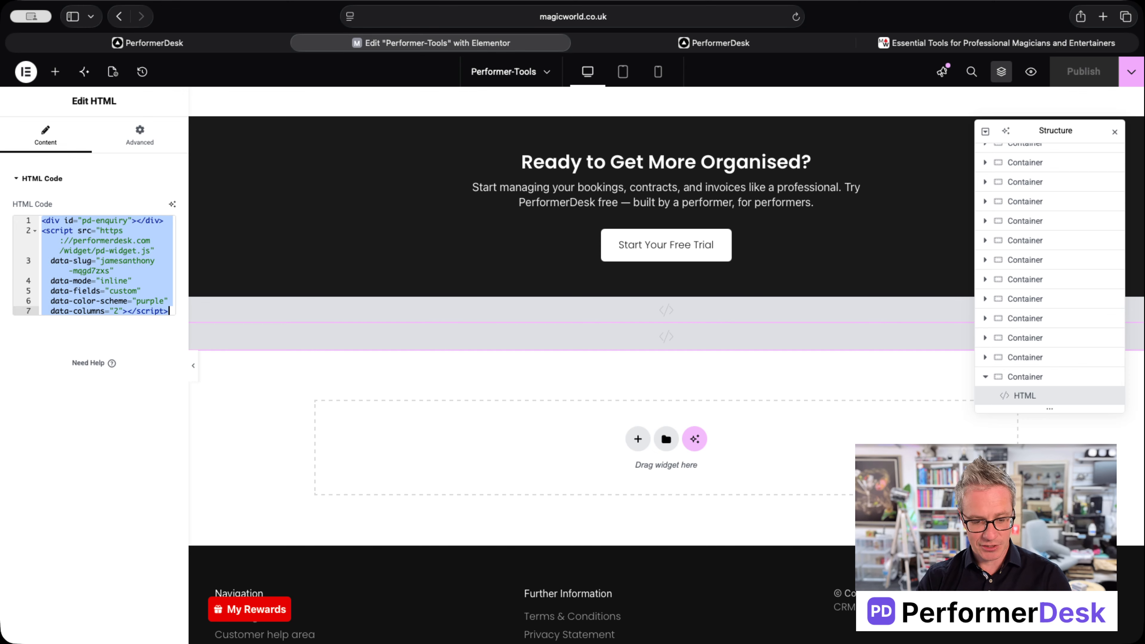
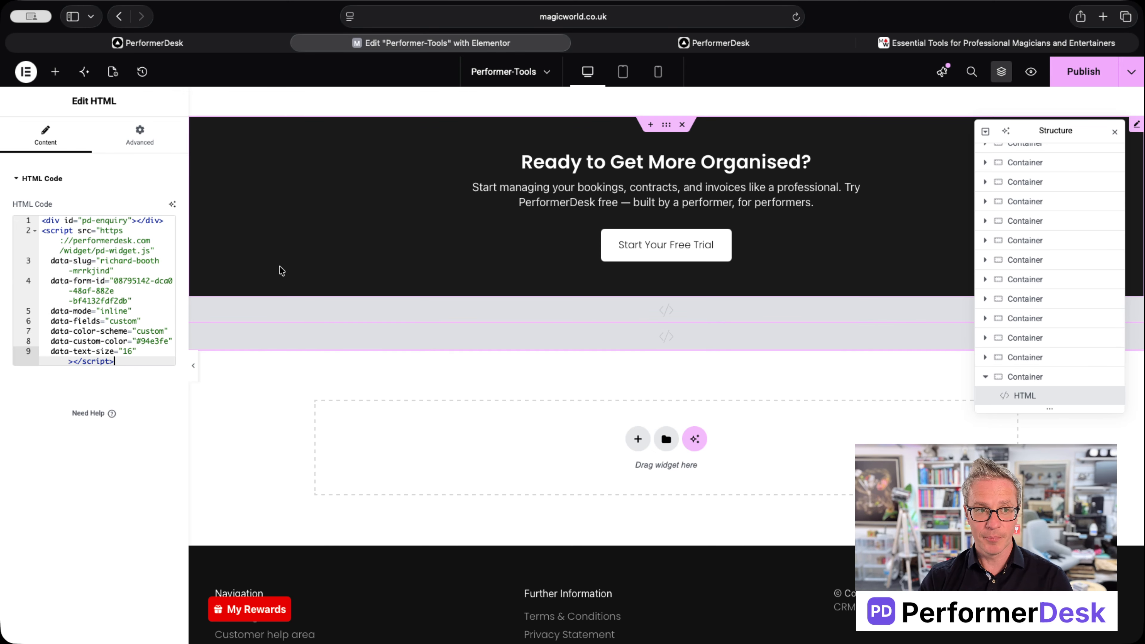
left_click(1078, 72)
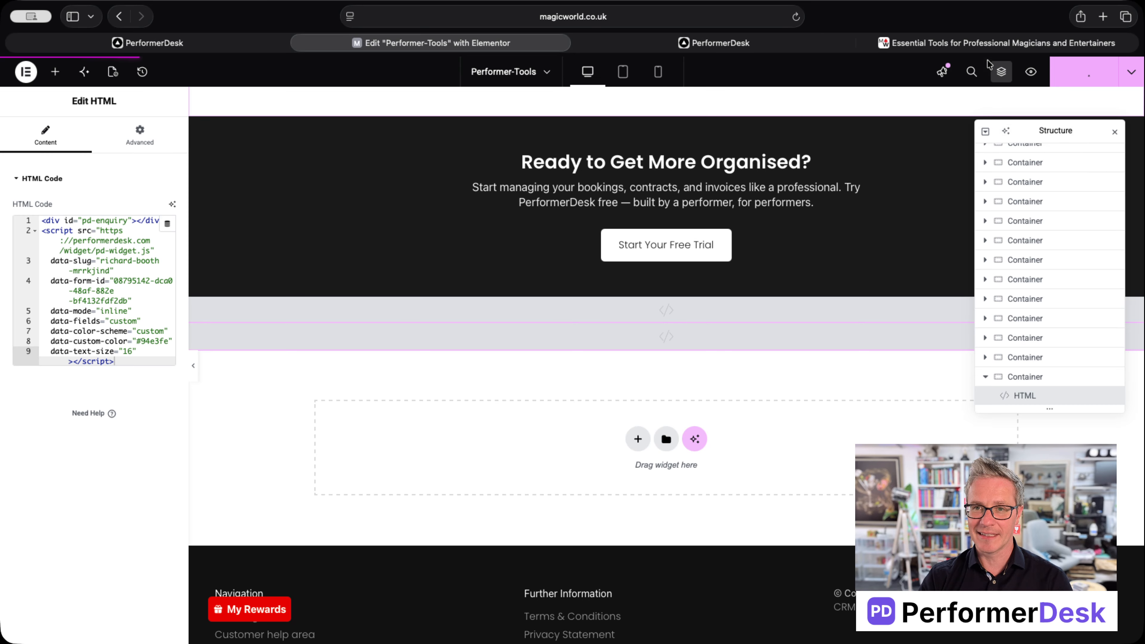
left_click(898, 43)
Step: Reload the live magicworld.co.uk page and enter a test name and e-mail address in the form
key("super+r")
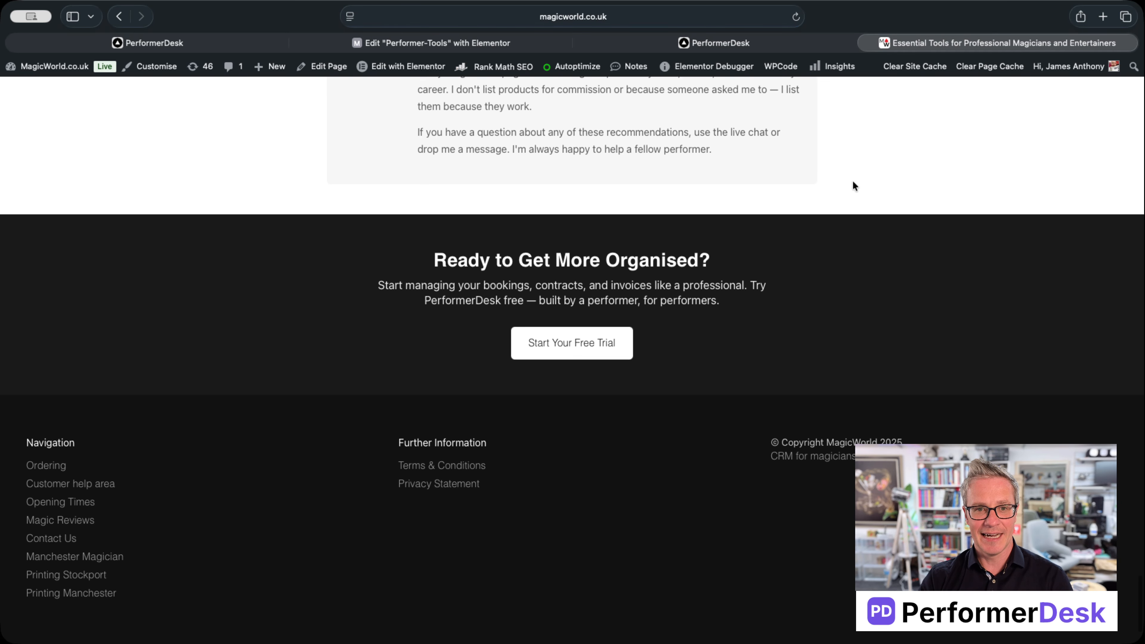
scroll(851, 182, "up", 2)
scroll(852, 183, "down", 9)
scroll(850, 187, "up", 2)
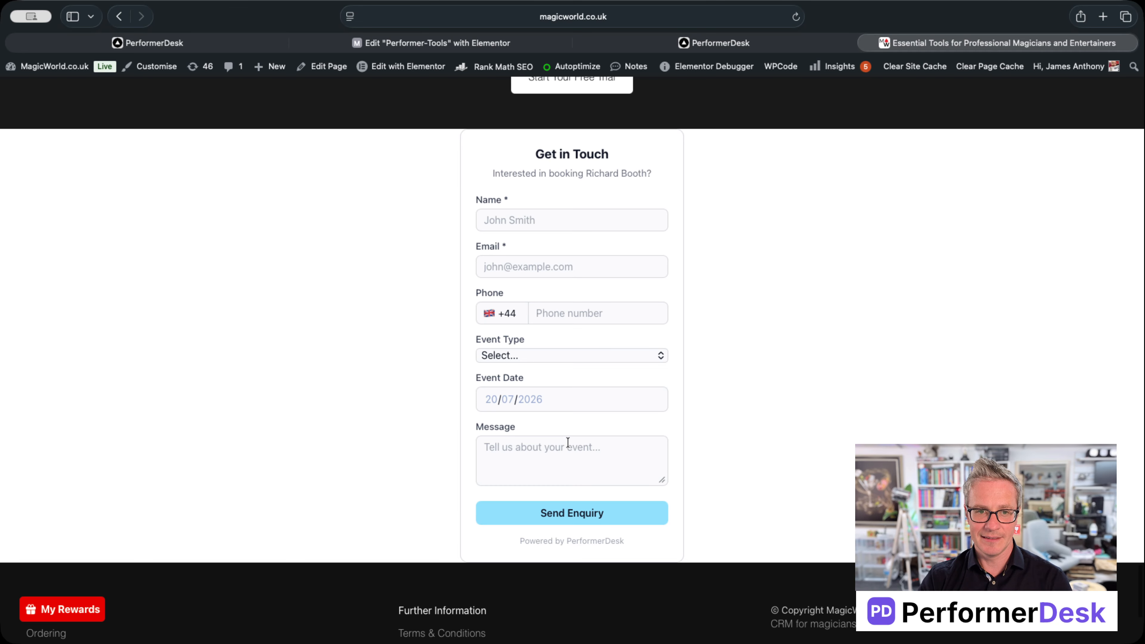
left_click(529, 219)
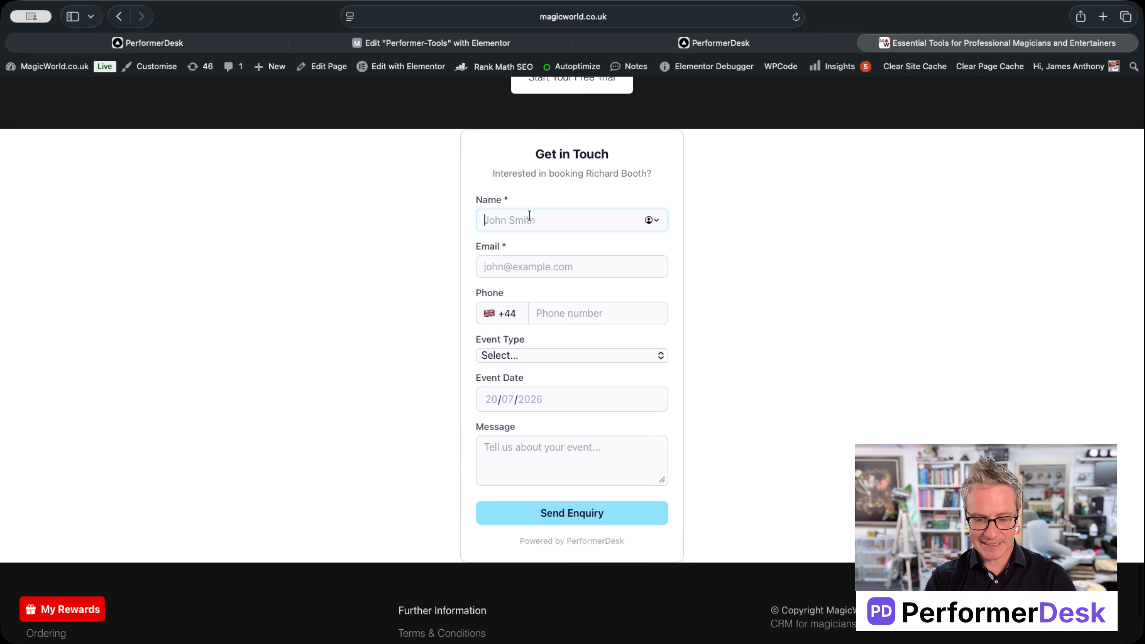
key("Tab")
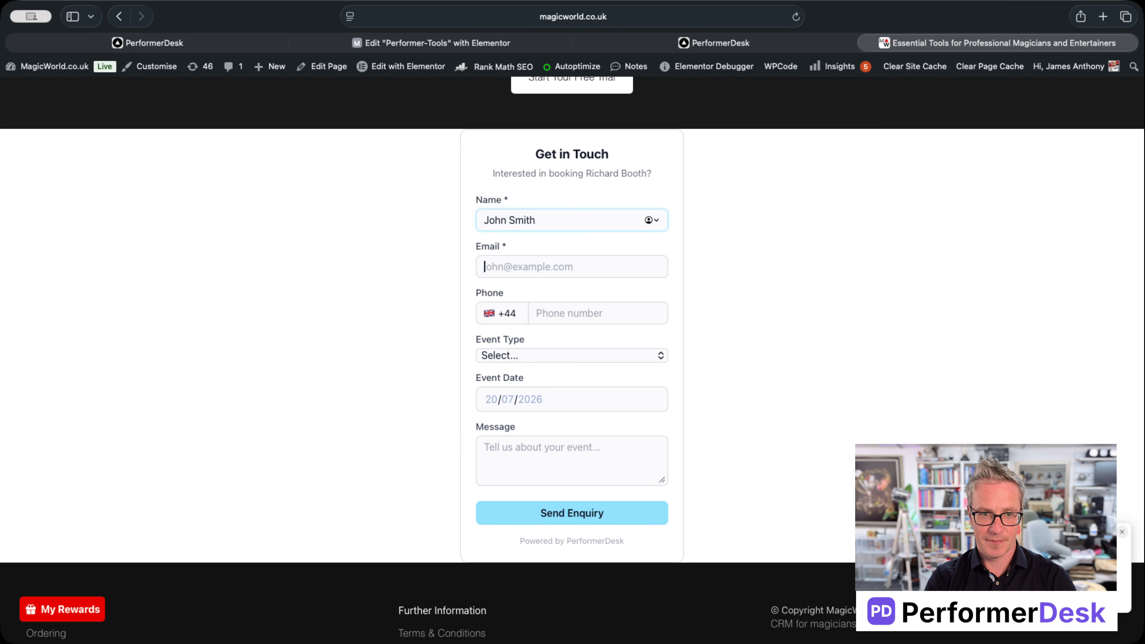
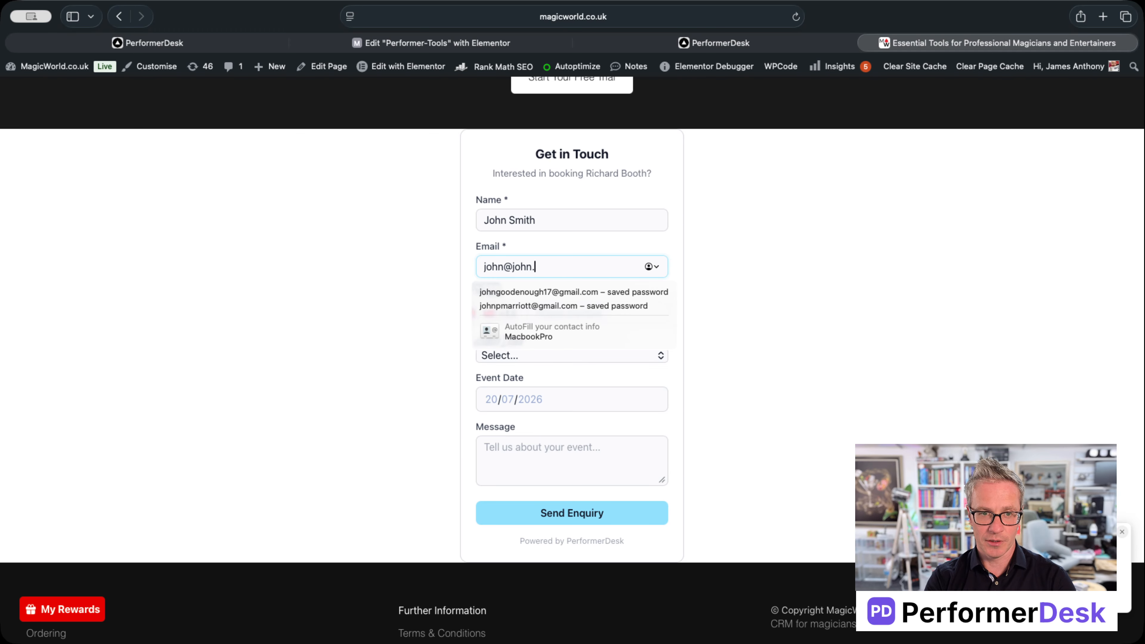
Step: Correct the test phone number, choose Birthday Party, and set the event date to 29 August 2026
scroll(585, 316, "down", 1)
left_click(556, 307)
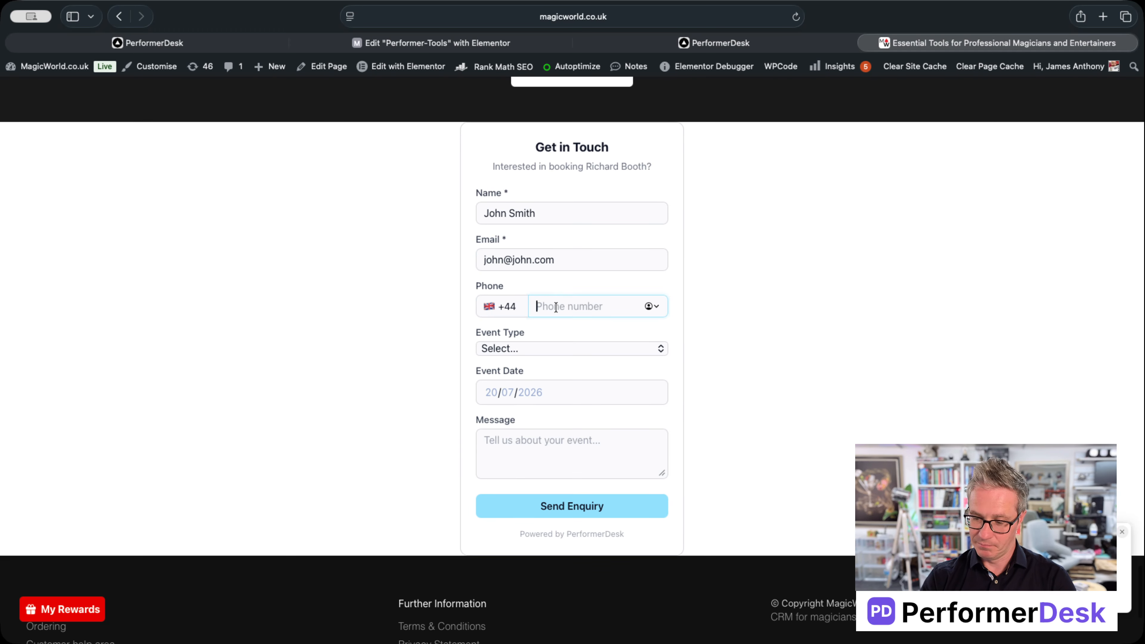
type("f59595959-")
left_click_drag(602, 307, 482, 305)
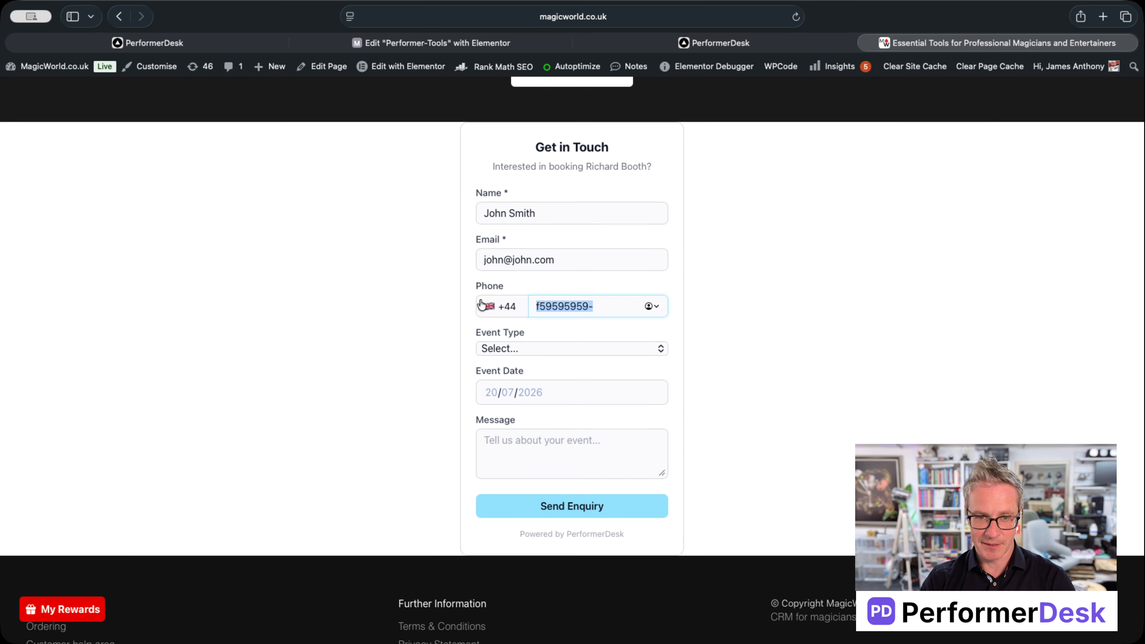
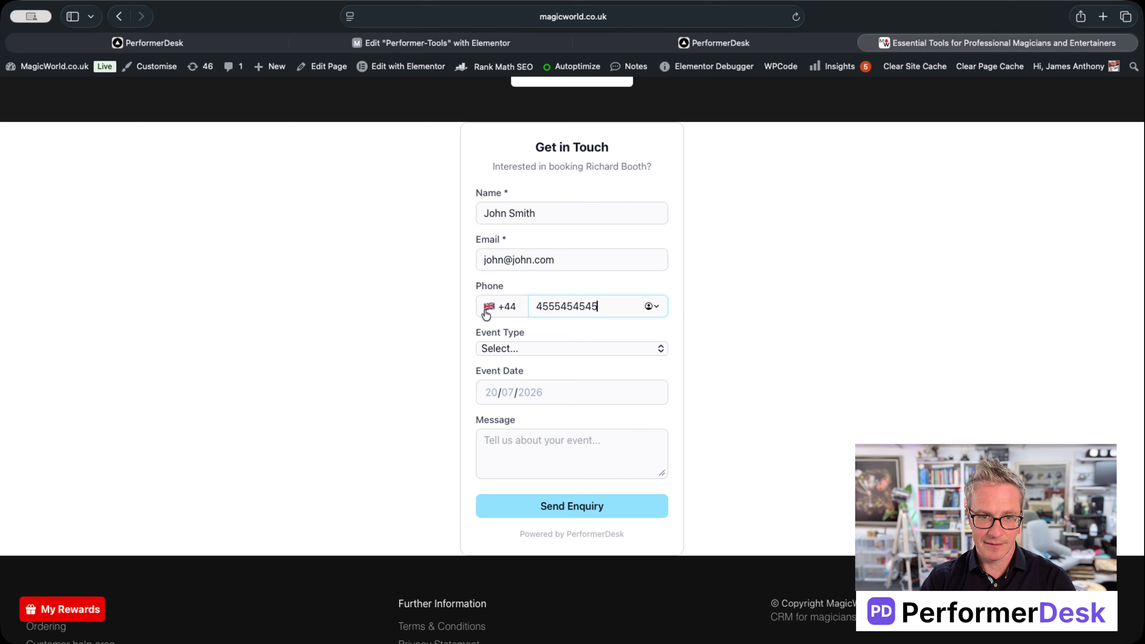
left_click(502, 349)
left_click(525, 384)
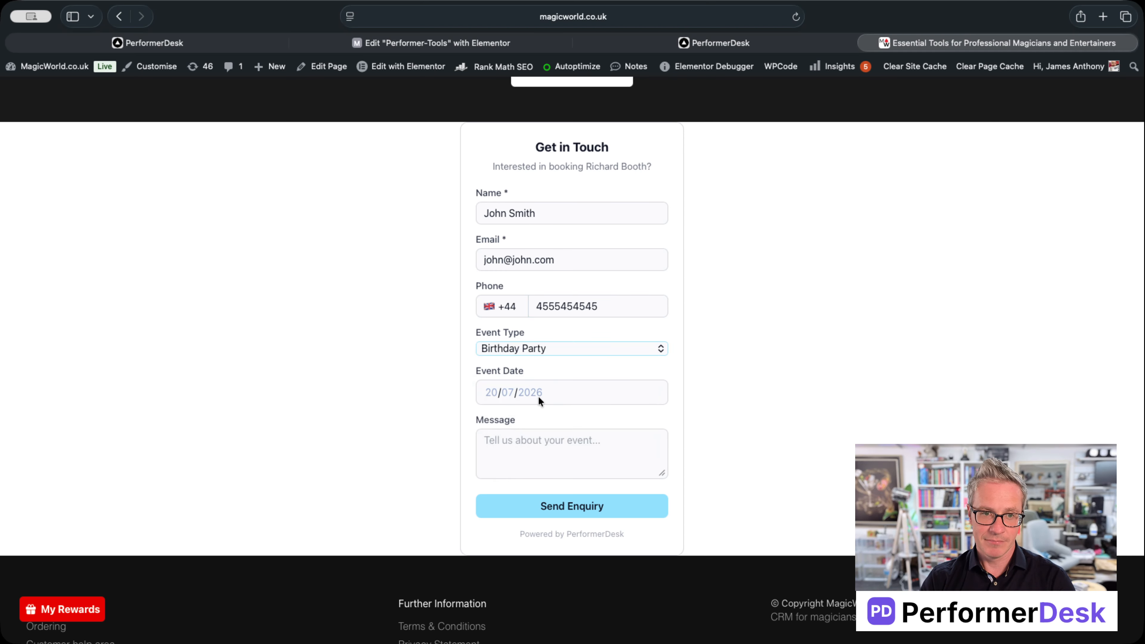
left_click(543, 395)
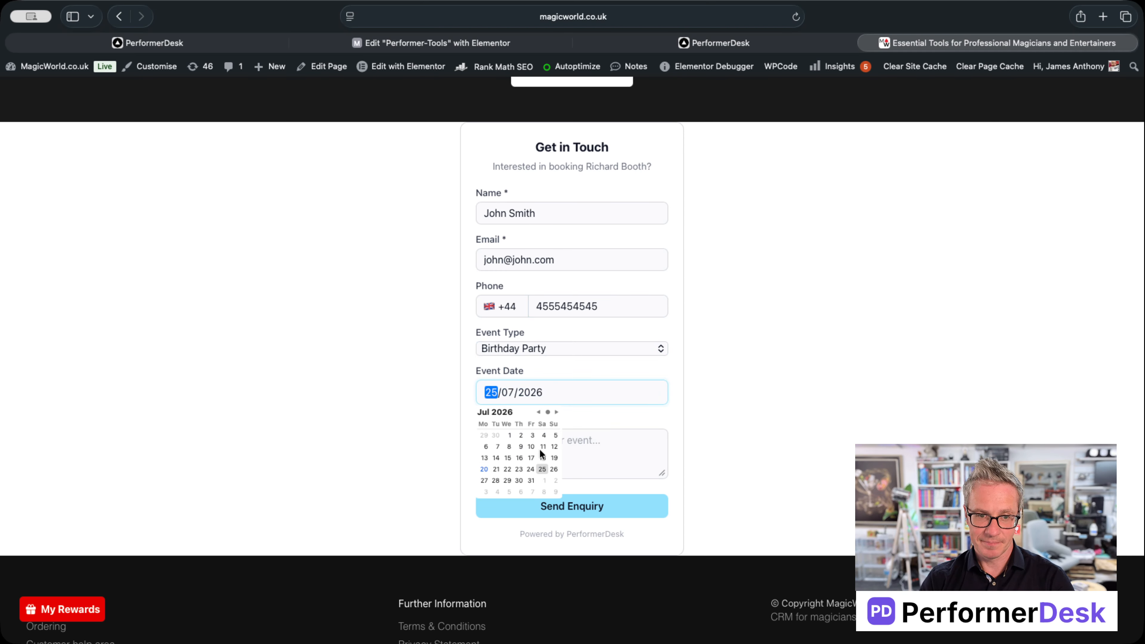
left_click(556, 411)
left_click(542, 480)
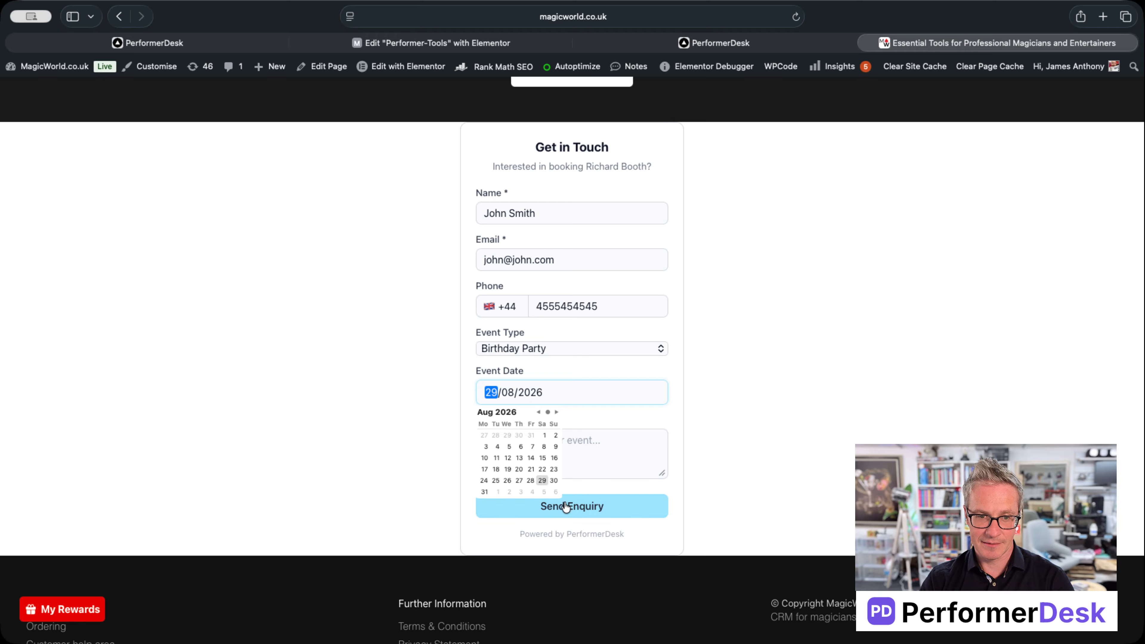
Step: Write the message 'I need a magician', send the enquiry, and return to PerformerDesk
left_click(587, 459)
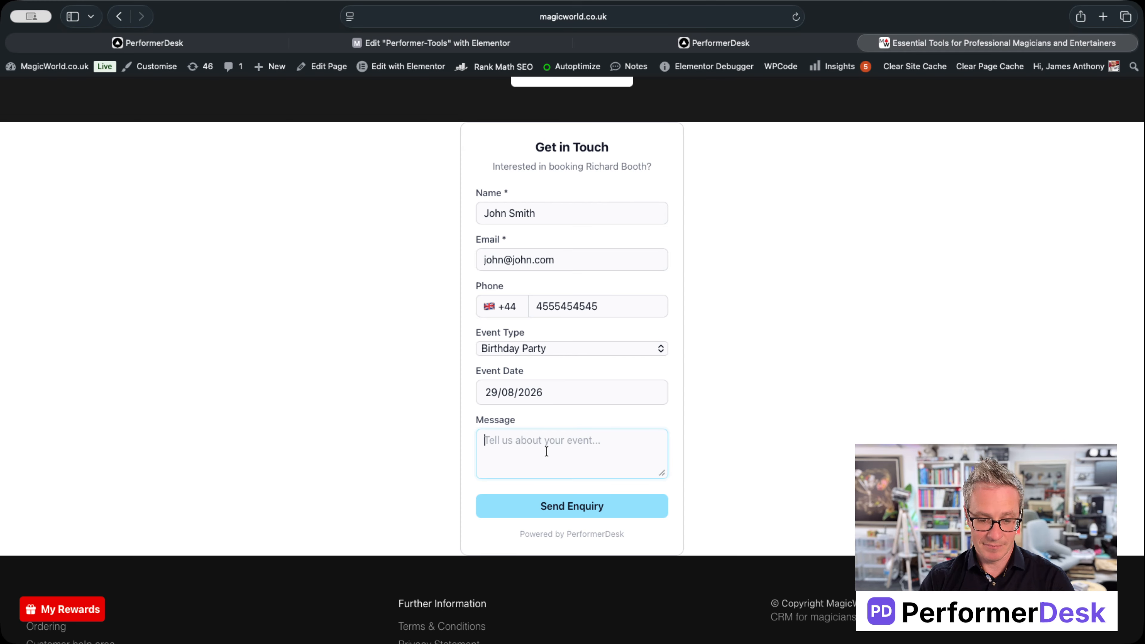
type("I need a magician")
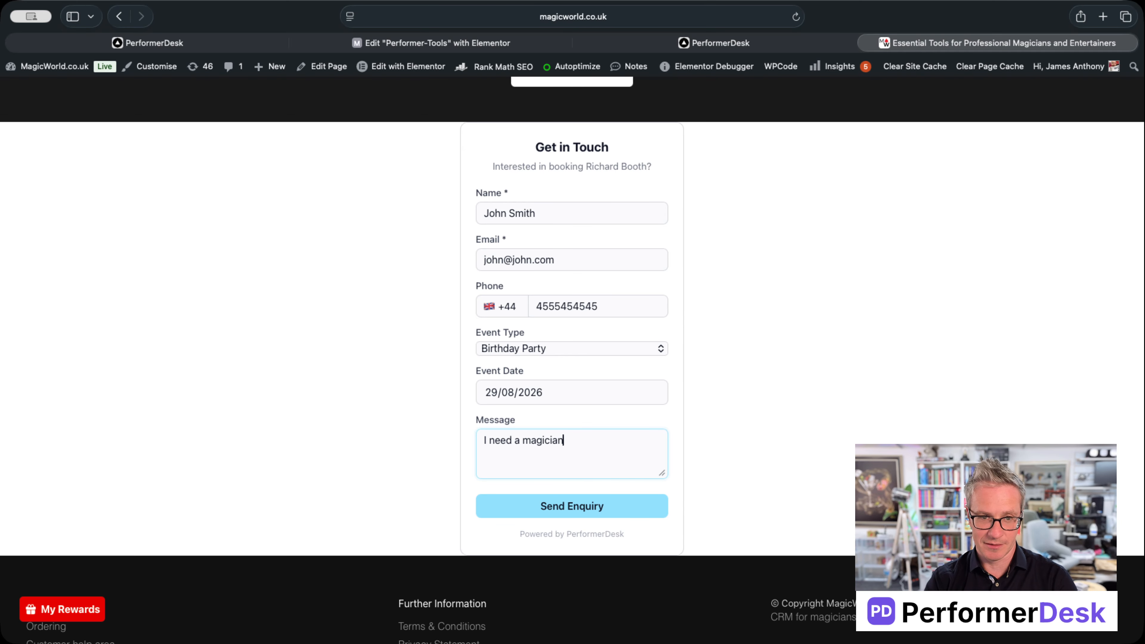
scroll(636, 514, "down", 1)
left_click(585, 499)
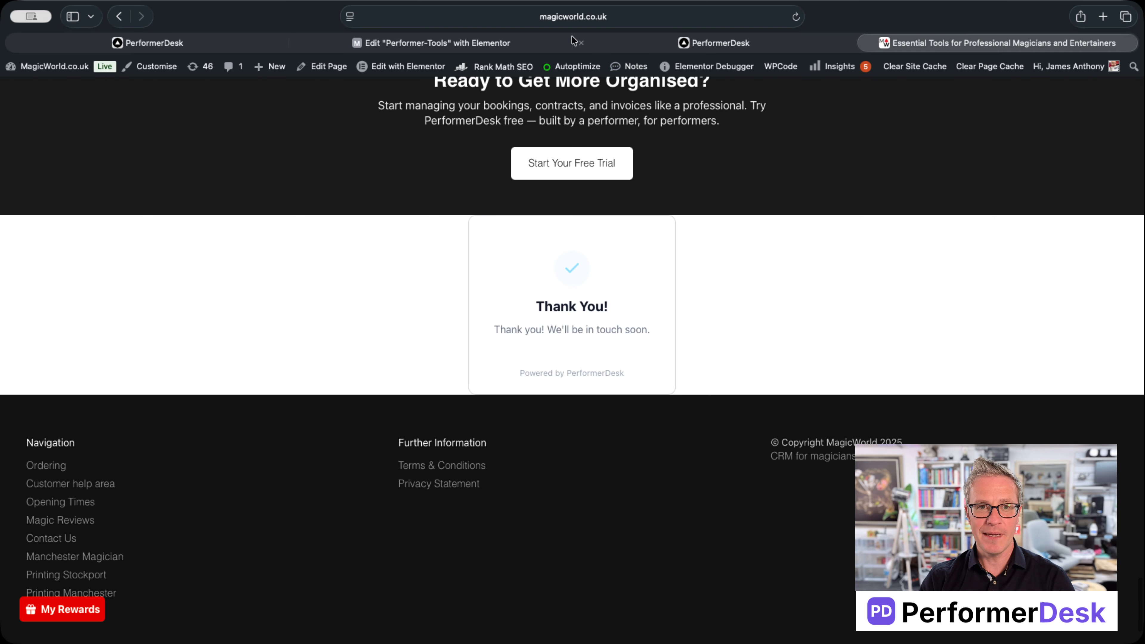
left_click(443, 42)
left_click(194, 42)
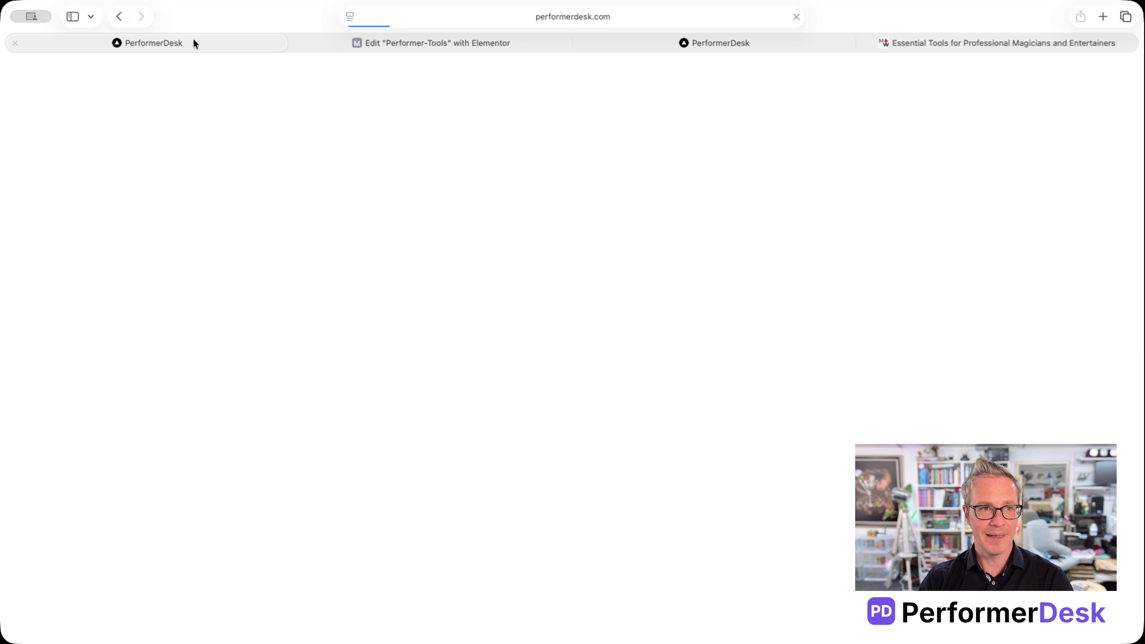
Step: Review the new widget-sourced enquiry and its message in Enquiries, then open Forms & Widgets
left_click(681, 43)
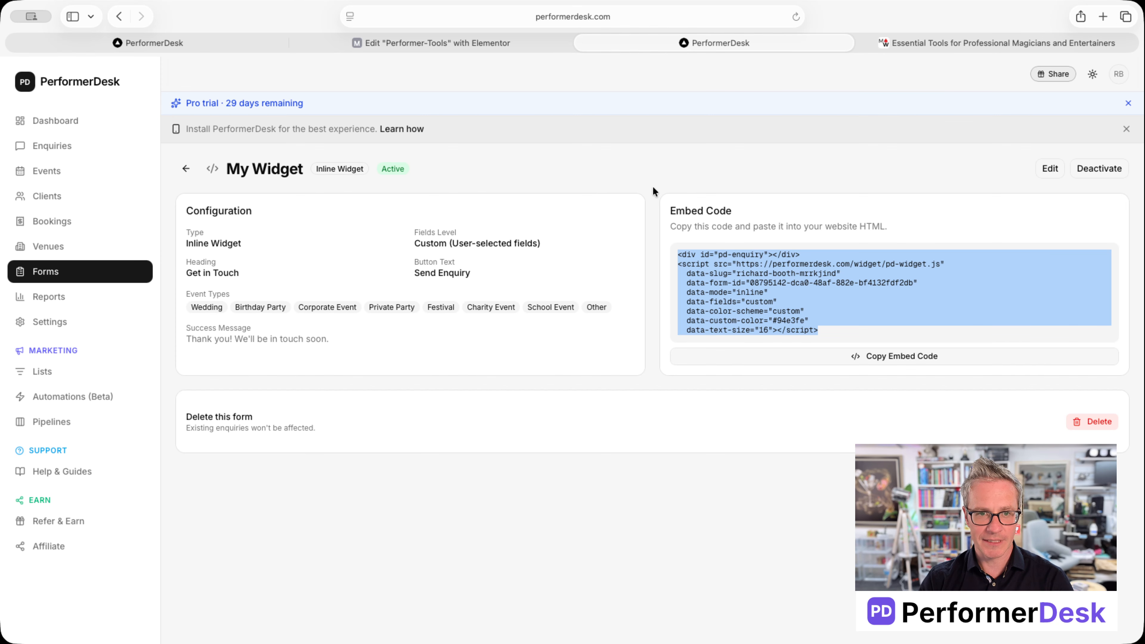
left_click(53, 147)
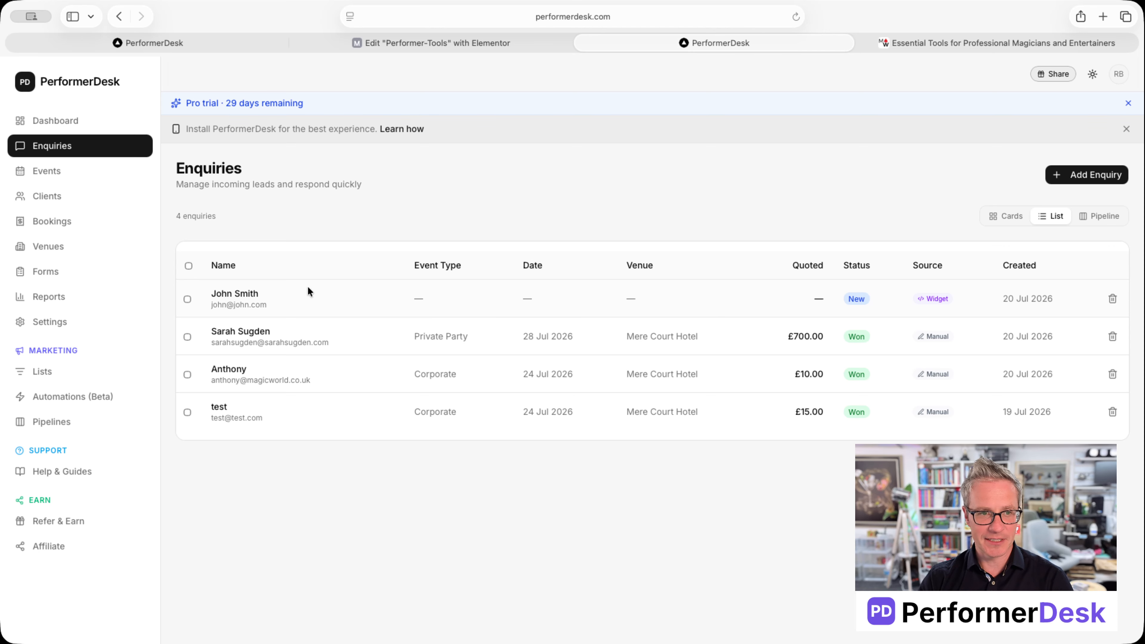
left_click(241, 296)
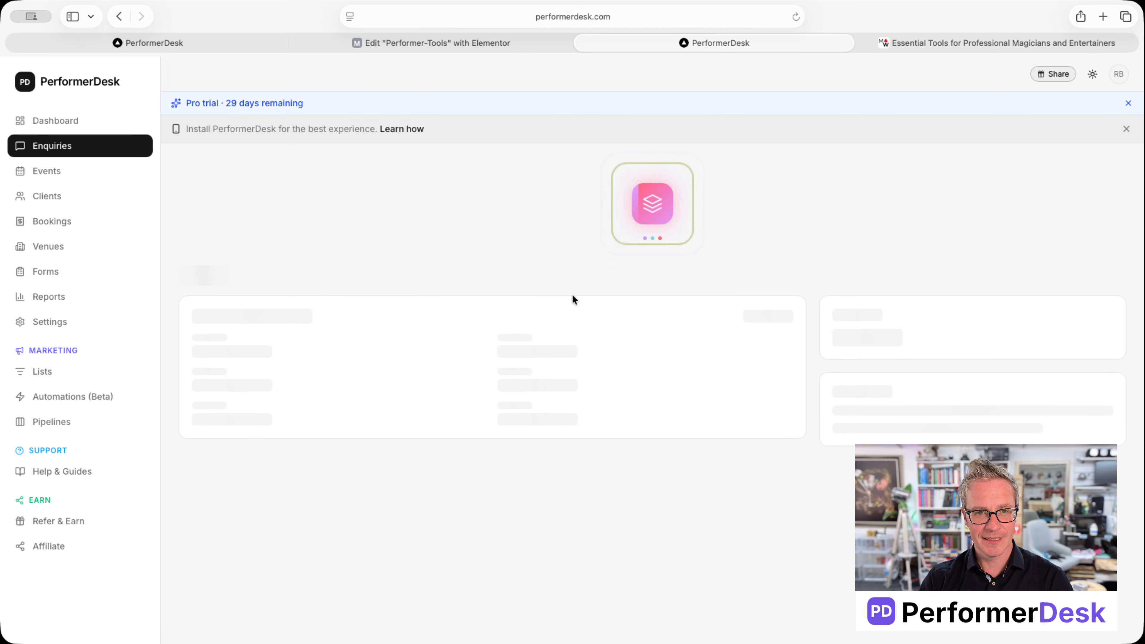
scroll(287, 389, "down", 2)
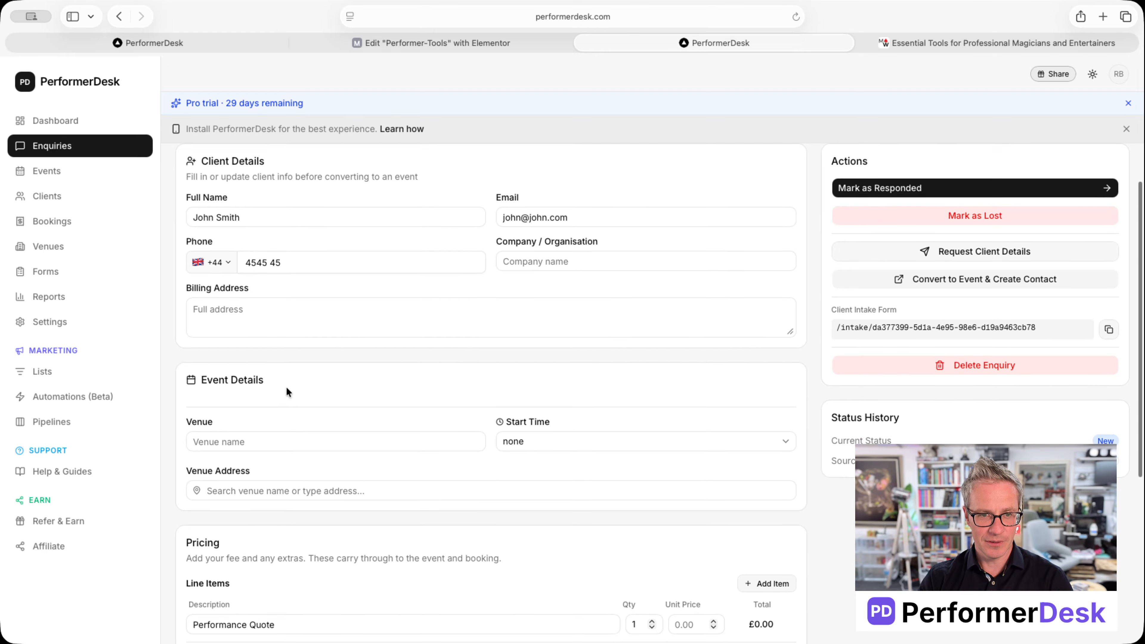
scroll(286, 386, "down", 5)
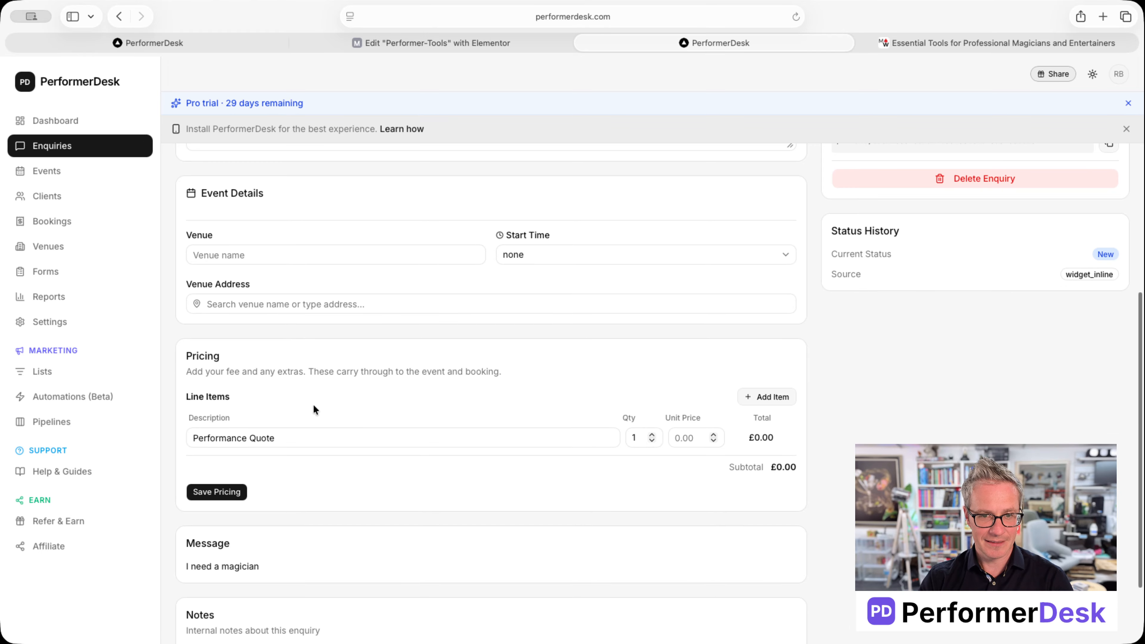
scroll(631, 439, "down", 3)
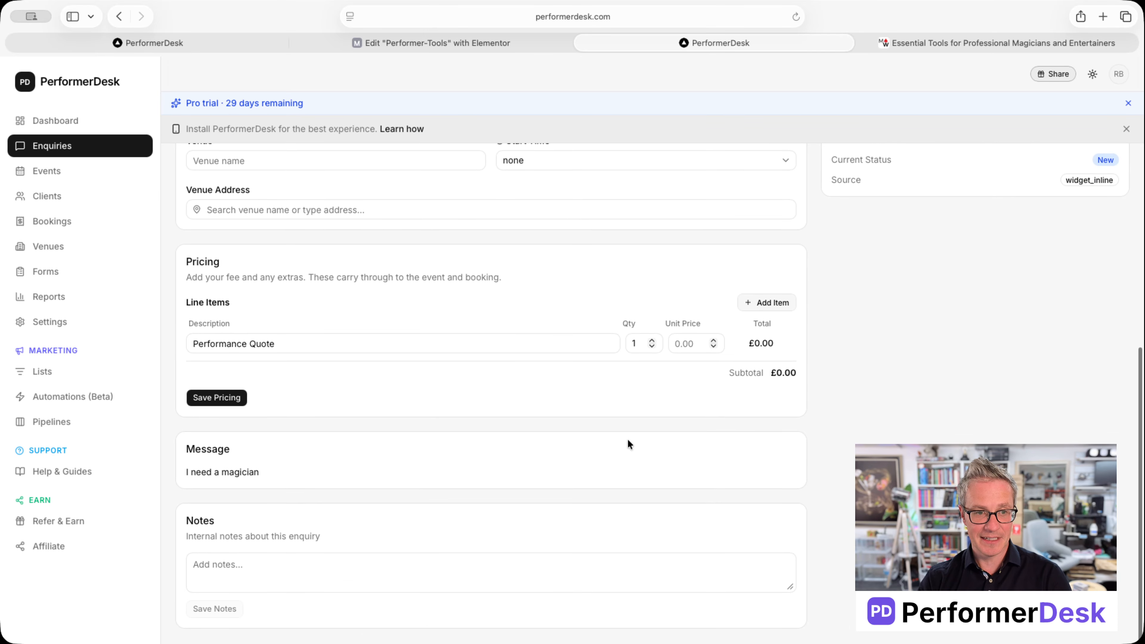
scroll(625, 446, "up", 10)
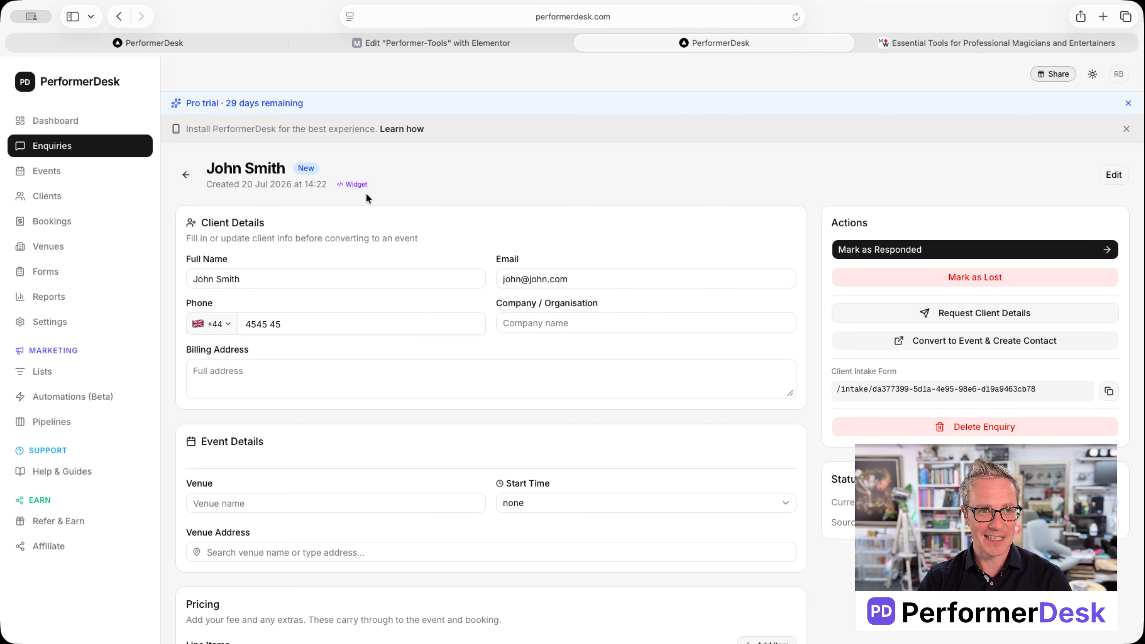
left_click(185, 173)
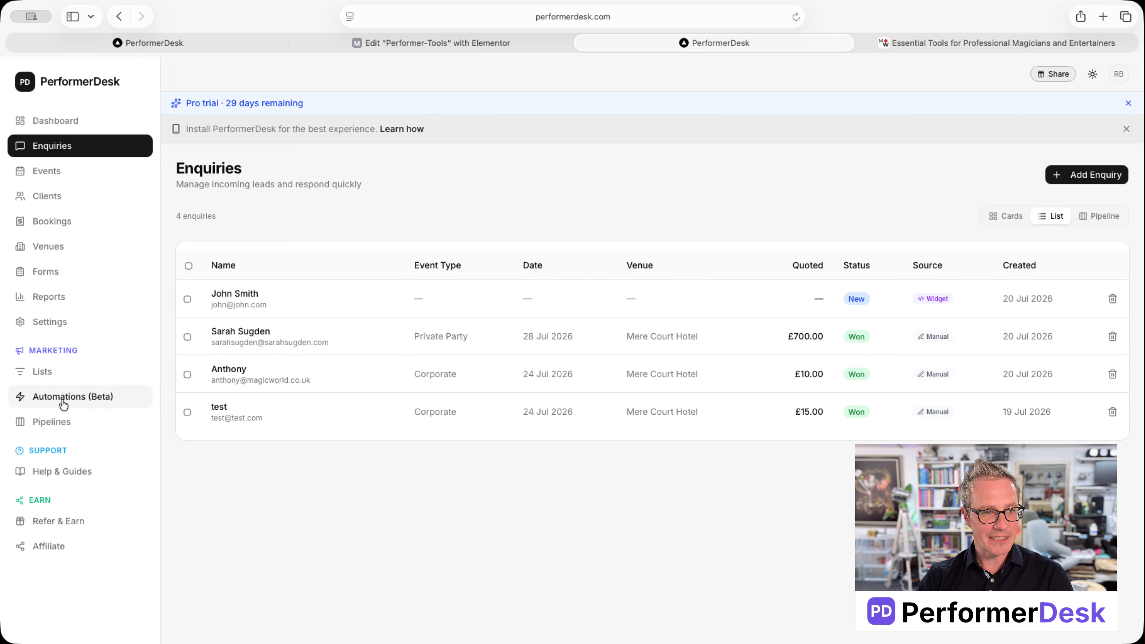
left_click(45, 271)
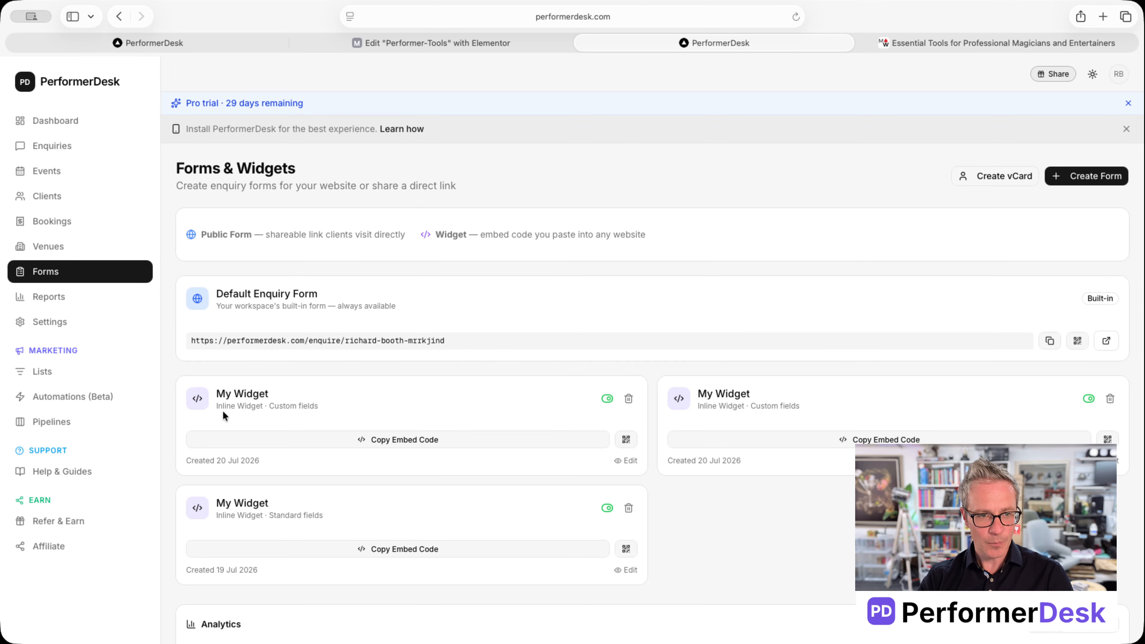
Step: Edit the first inline widget and replace its Form Name with 'SUPER WIDGET FRONTPAGE'
left_click(626, 460)
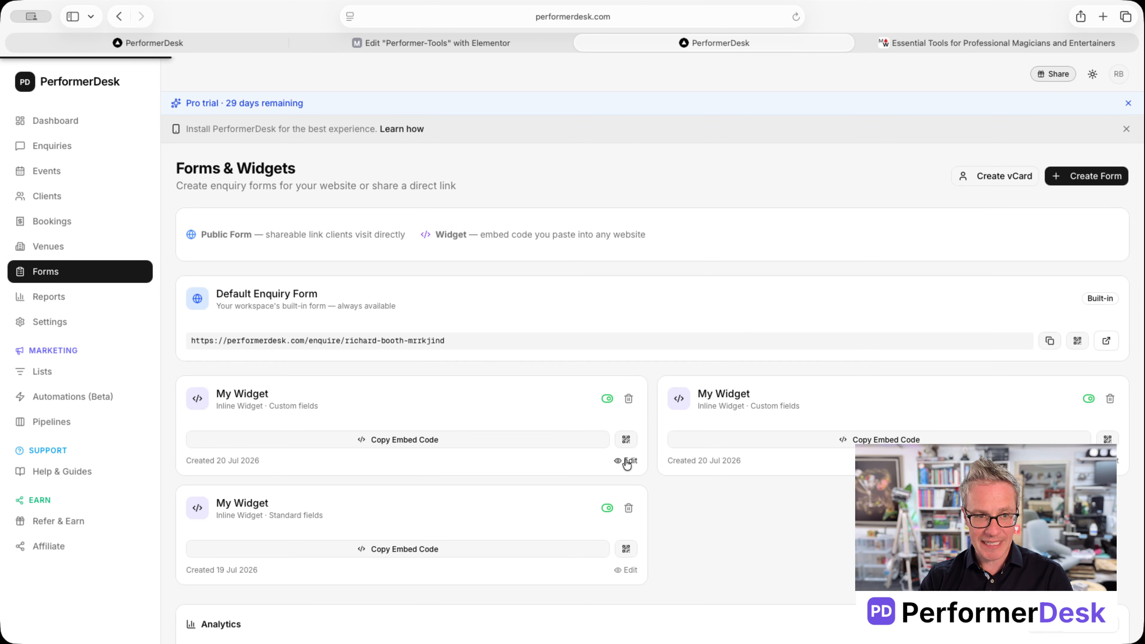
scroll(397, 315, "up", 5)
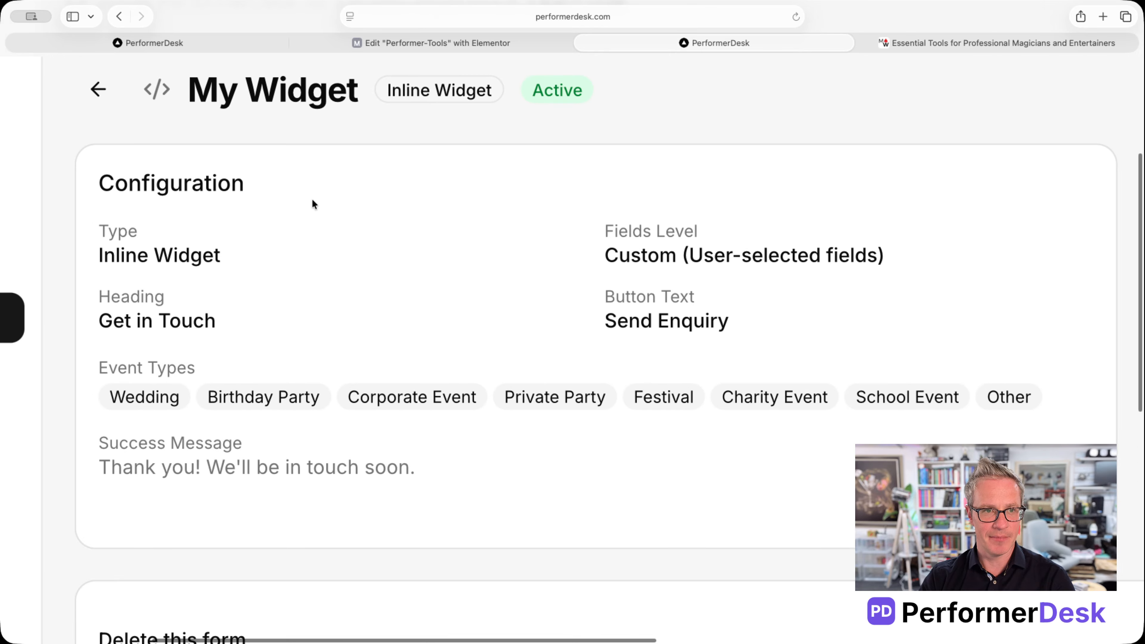
scroll(313, 200, "left", 6)
scroll(312, 199, "down", 5)
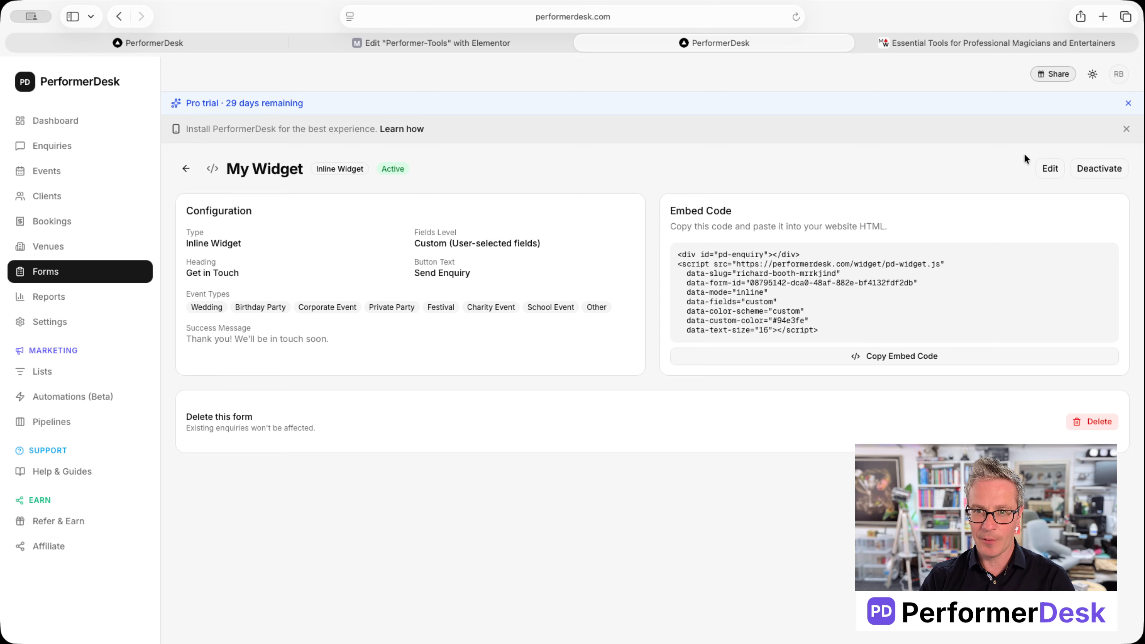
left_click(1050, 168)
left_click_drag(447, 303, 324, 297)
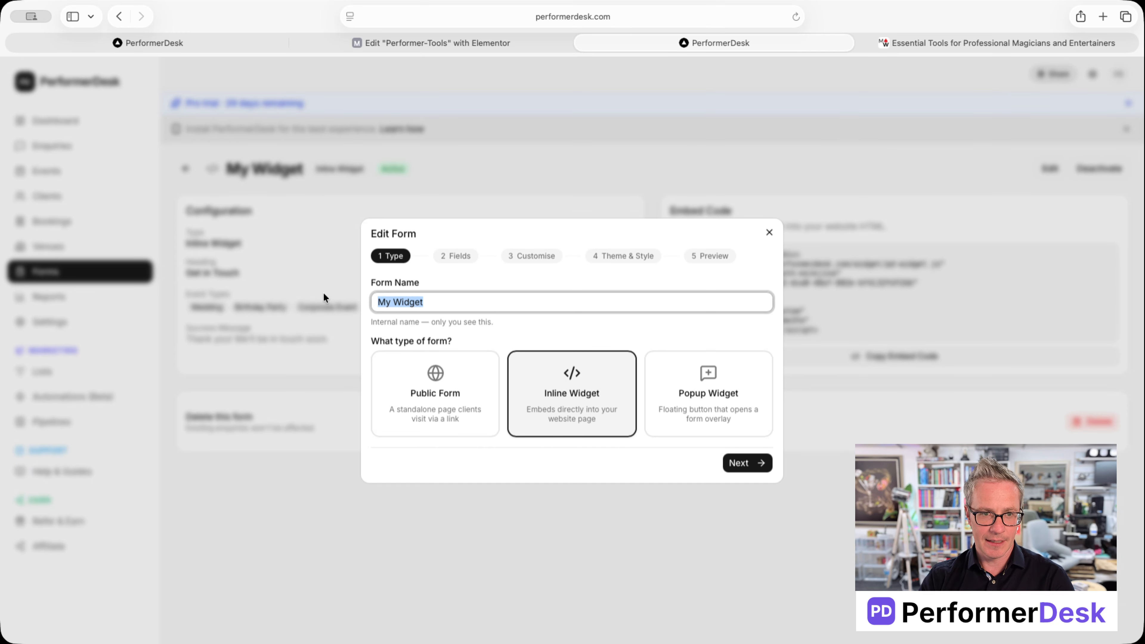
type("SUPER WIDG")
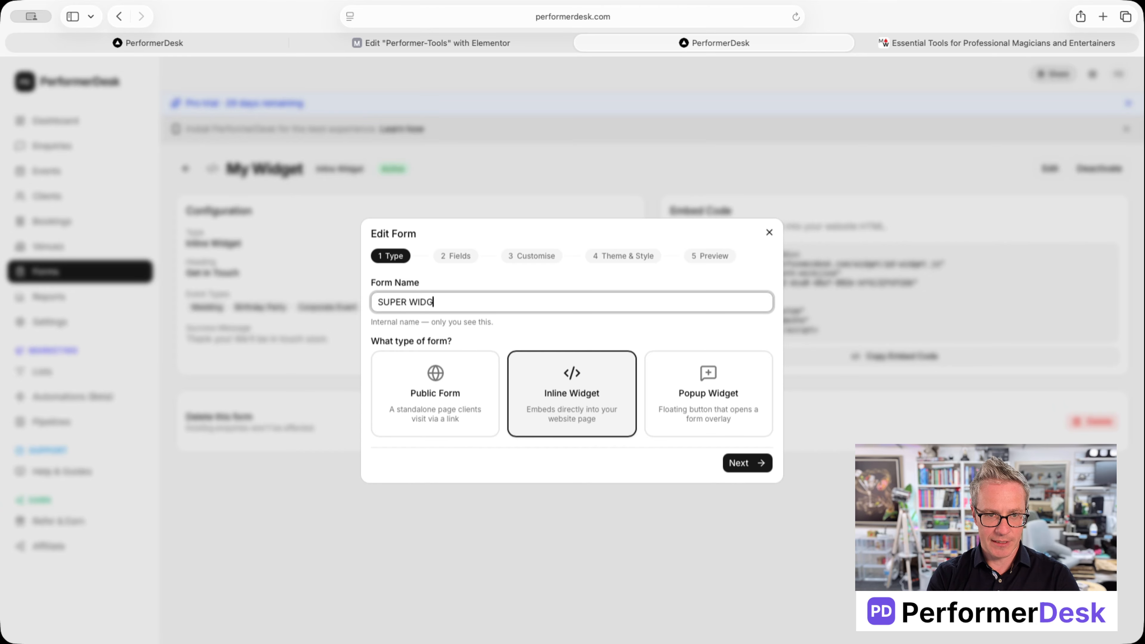
type("ET FRONTPAGE")
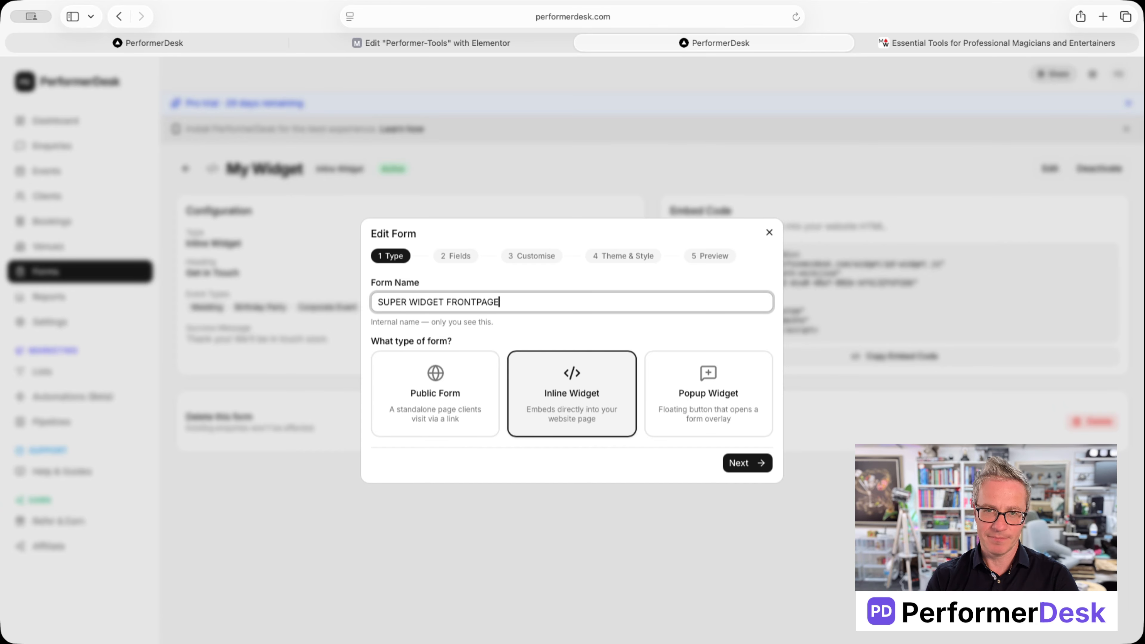
Step: Step through Fields, Customise, Theme & Style and Preview, save the changes, and return to the list
left_click(739, 462)
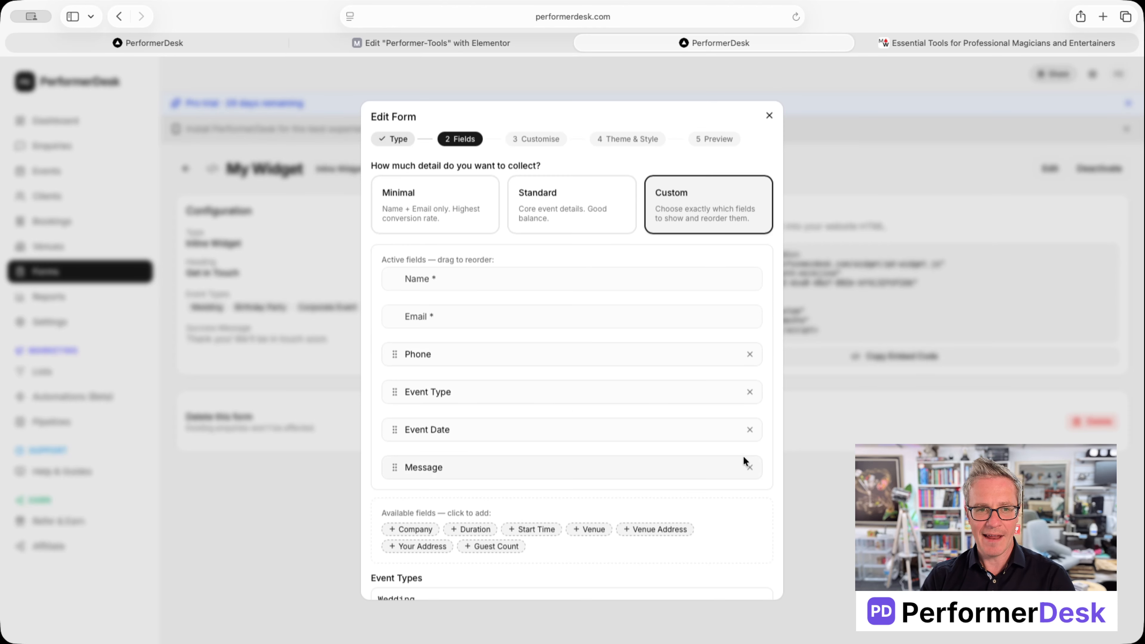
scroll(736, 336, "down", 5)
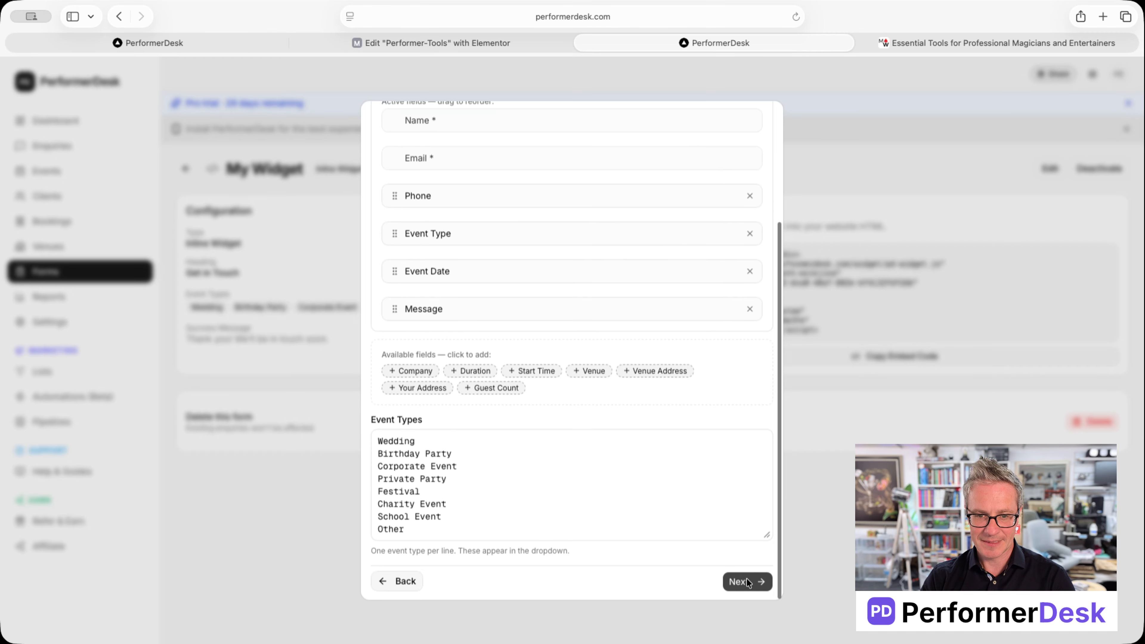
left_click(746, 579)
left_click(746, 476)
scroll(748, 517, "down", 5)
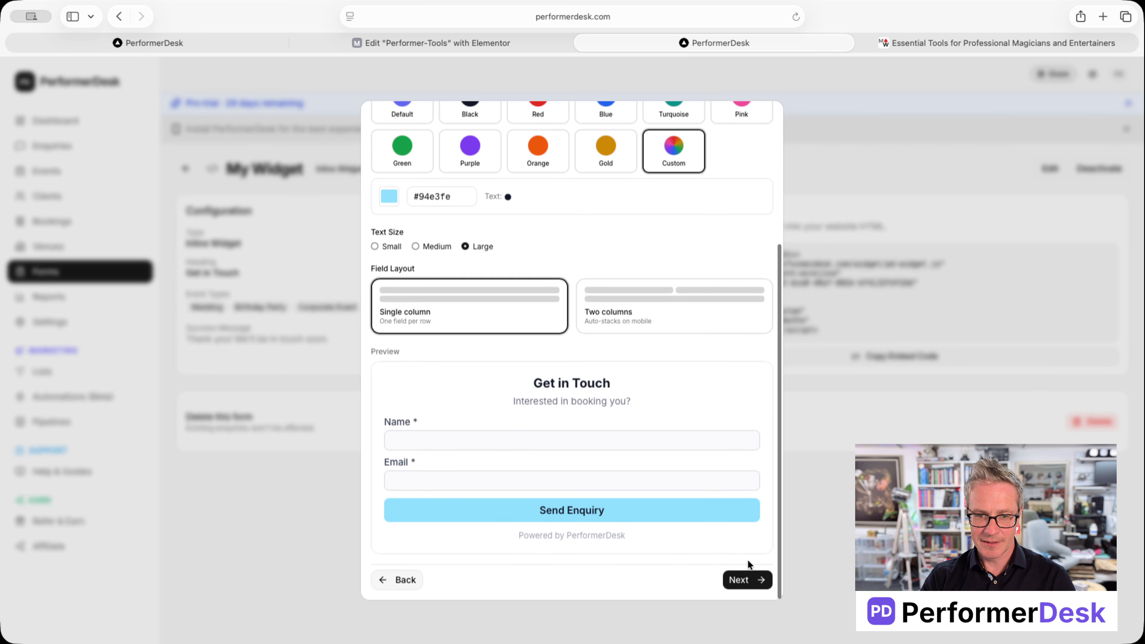
left_click(746, 580)
left_click(743, 579)
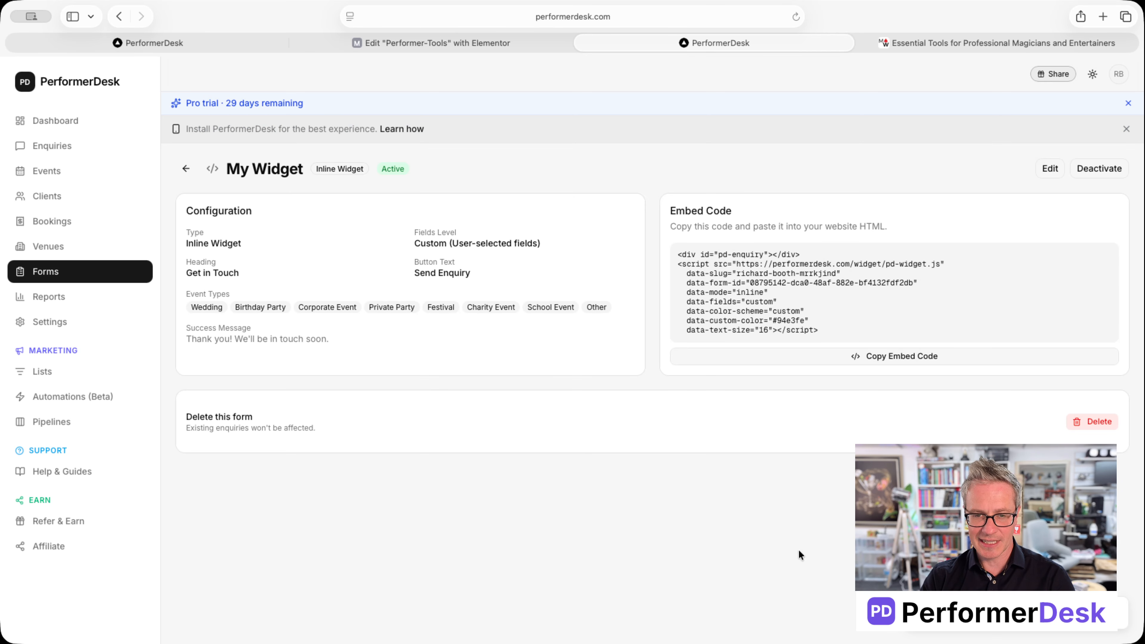
left_click(185, 172)
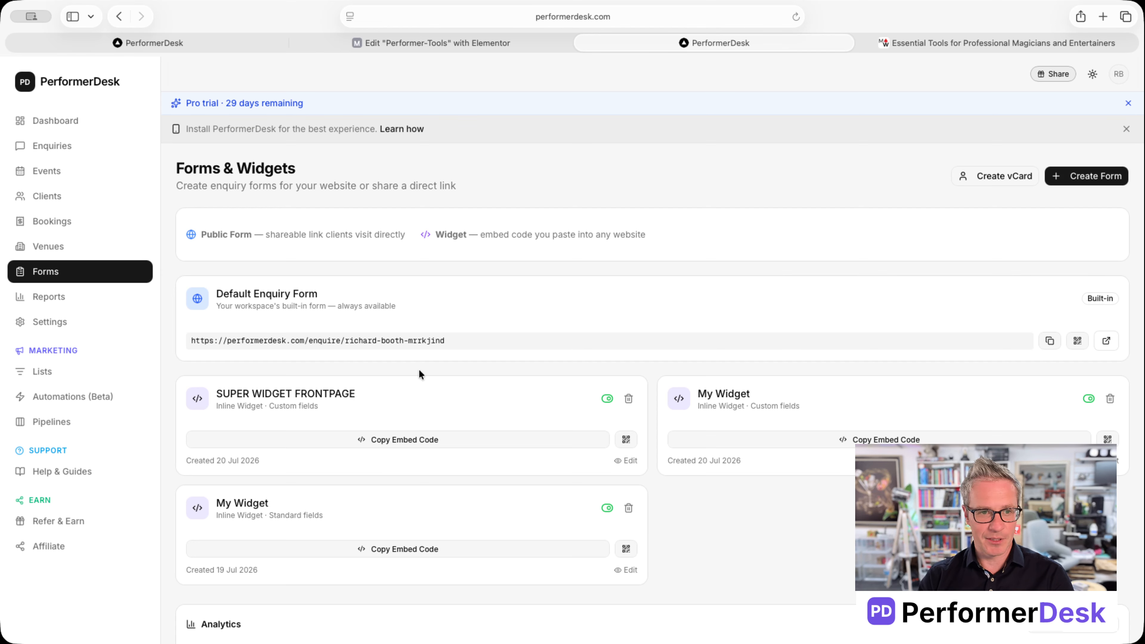
Step: Switch SUPER WIDGET FRONTPAGE's type from inline to Popup Widget and advance to the Fields step
left_click(630, 460)
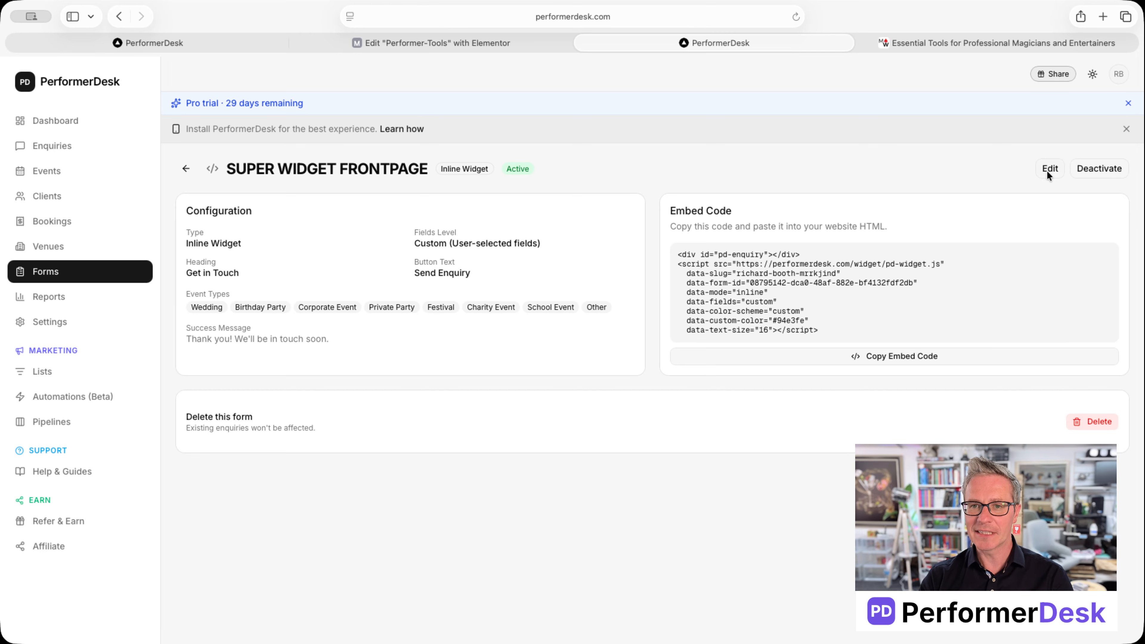
left_click(1047, 170)
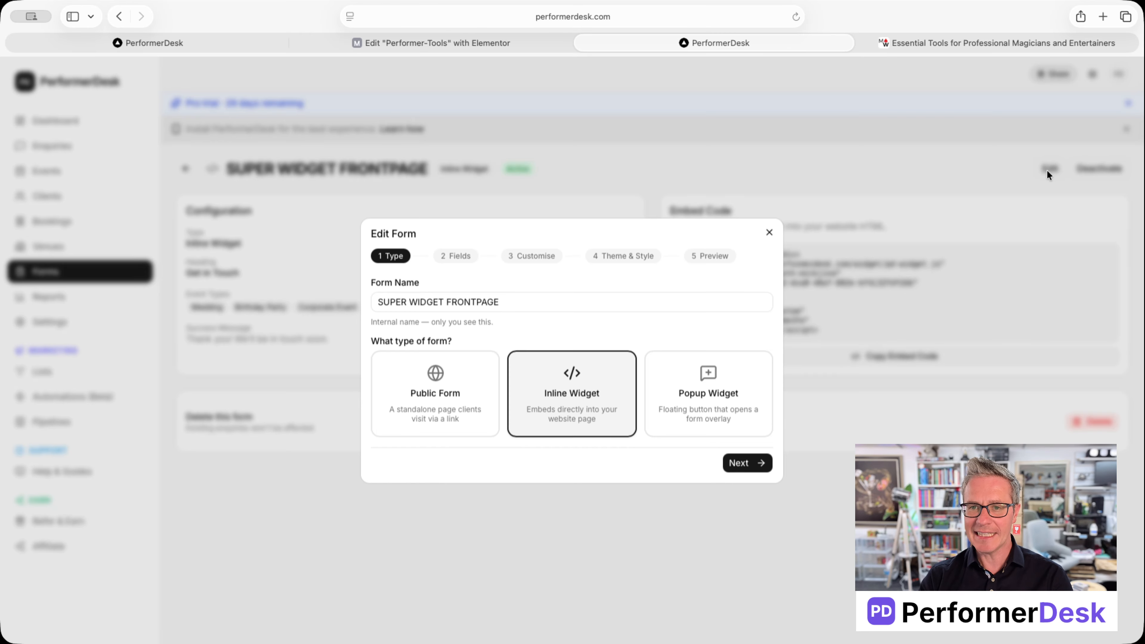
left_click(695, 393)
left_click(744, 465)
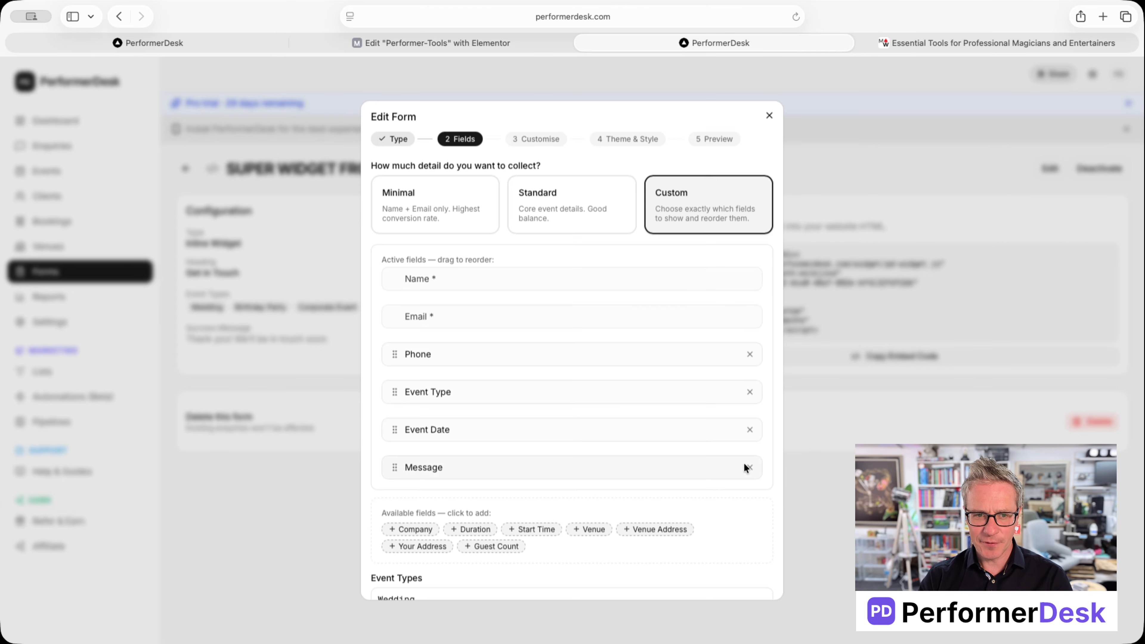
scroll(743, 460, "down", 3)
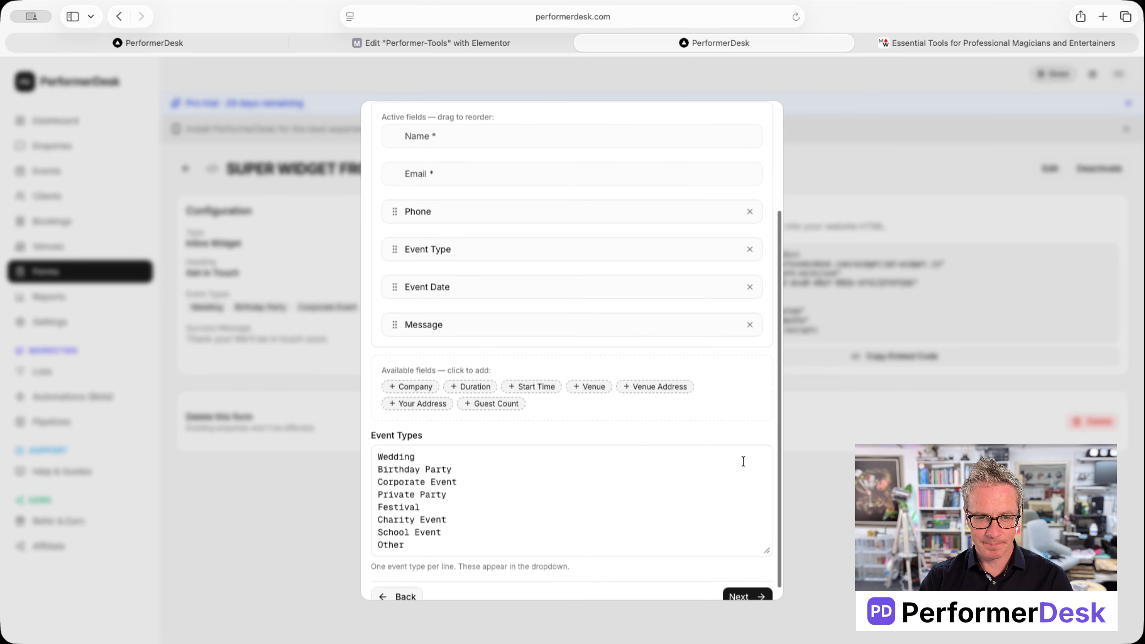
scroll(561, 520, "up", 2)
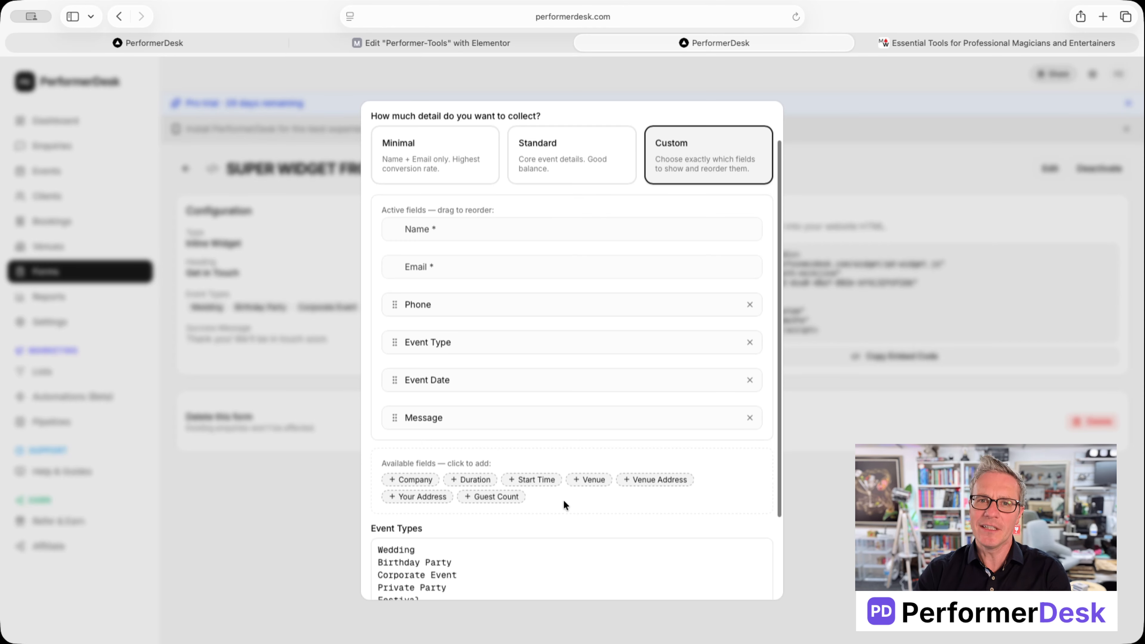
scroll(563, 500, "down", 3)
left_click(391, 573)
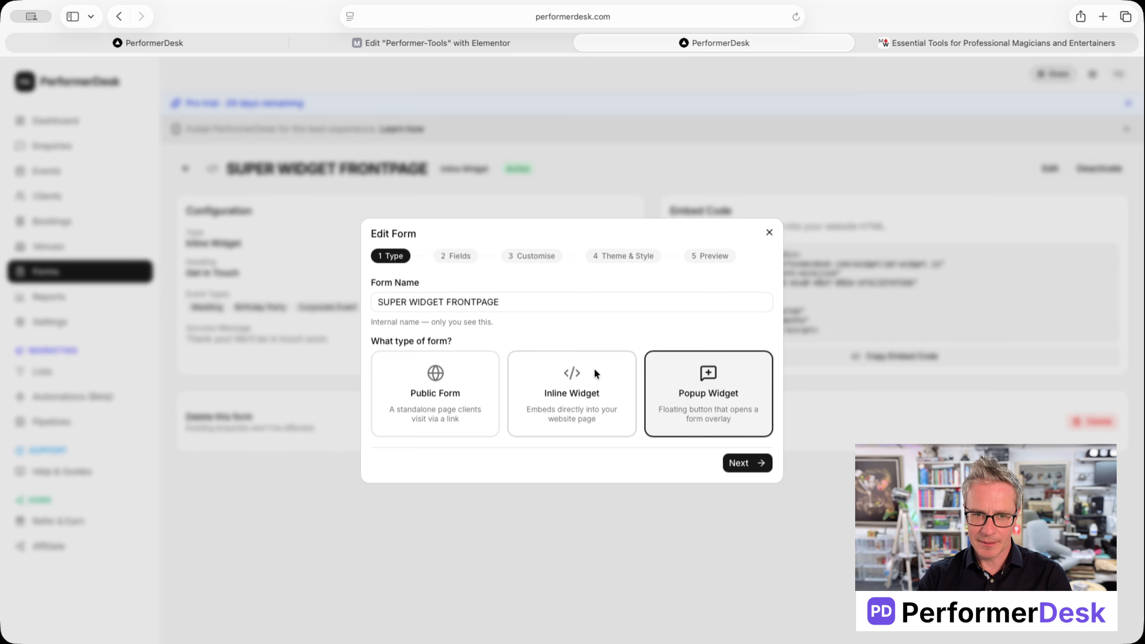
left_click(741, 464)
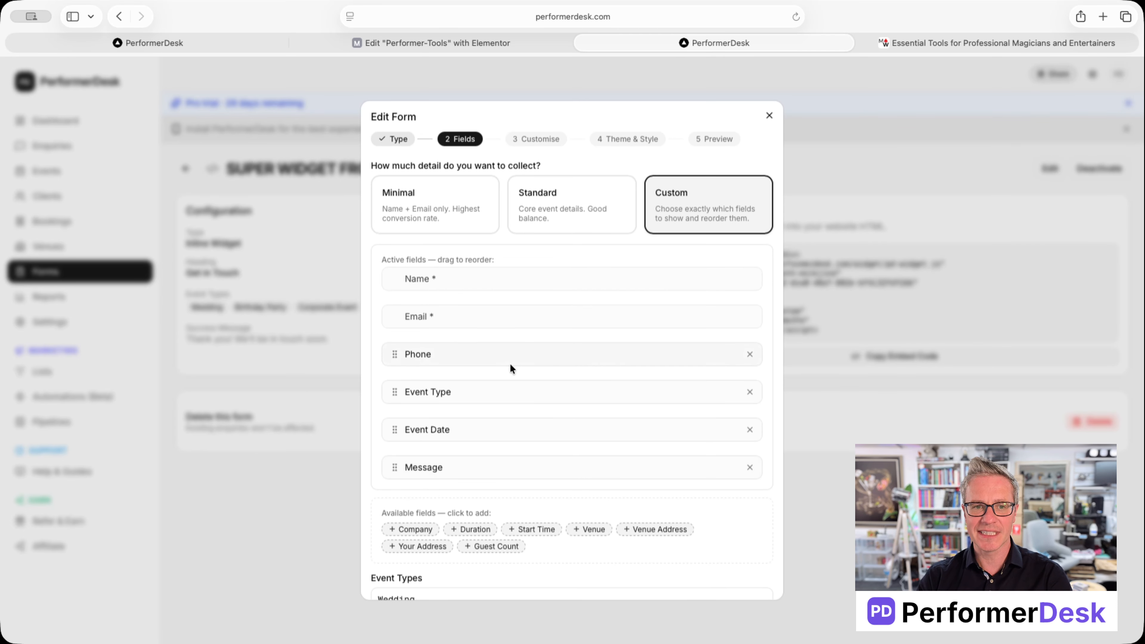
Step: Add step breaks before Phone and before Event Date, then advance to the Preview step
left_click(568, 332)
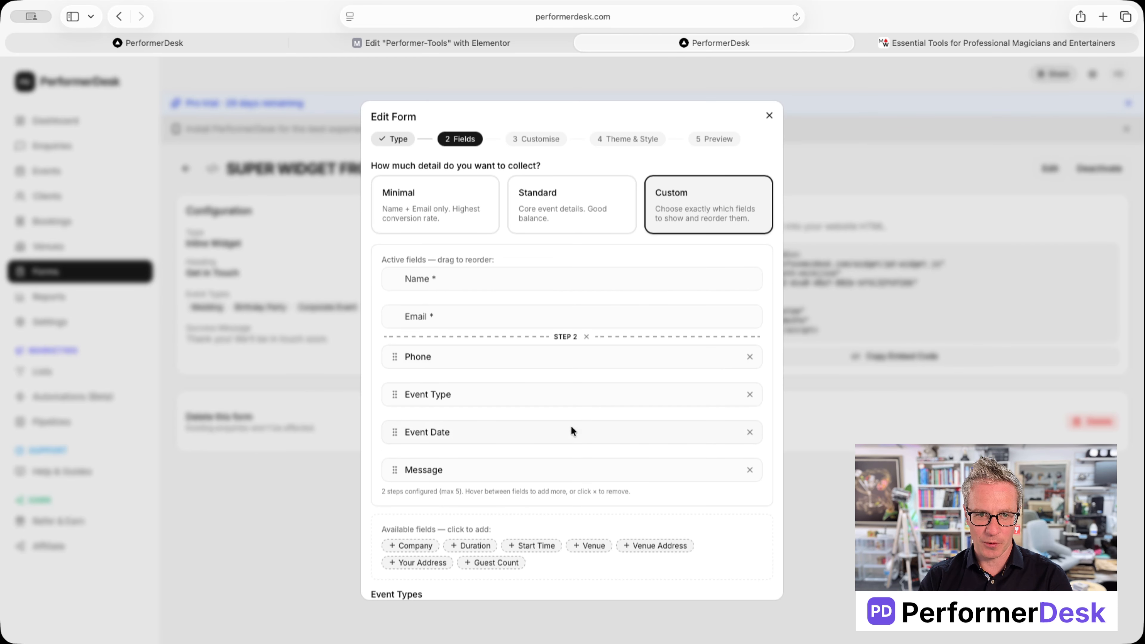
left_click(570, 412)
scroll(665, 493, "down", 5)
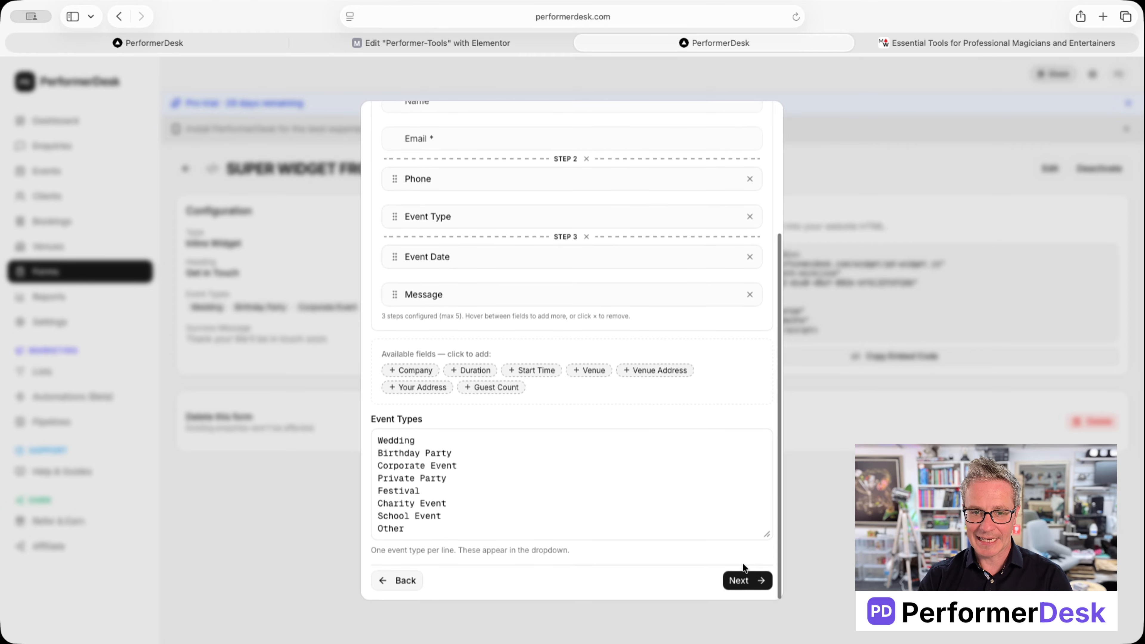
left_click(743, 578)
left_click(737, 471)
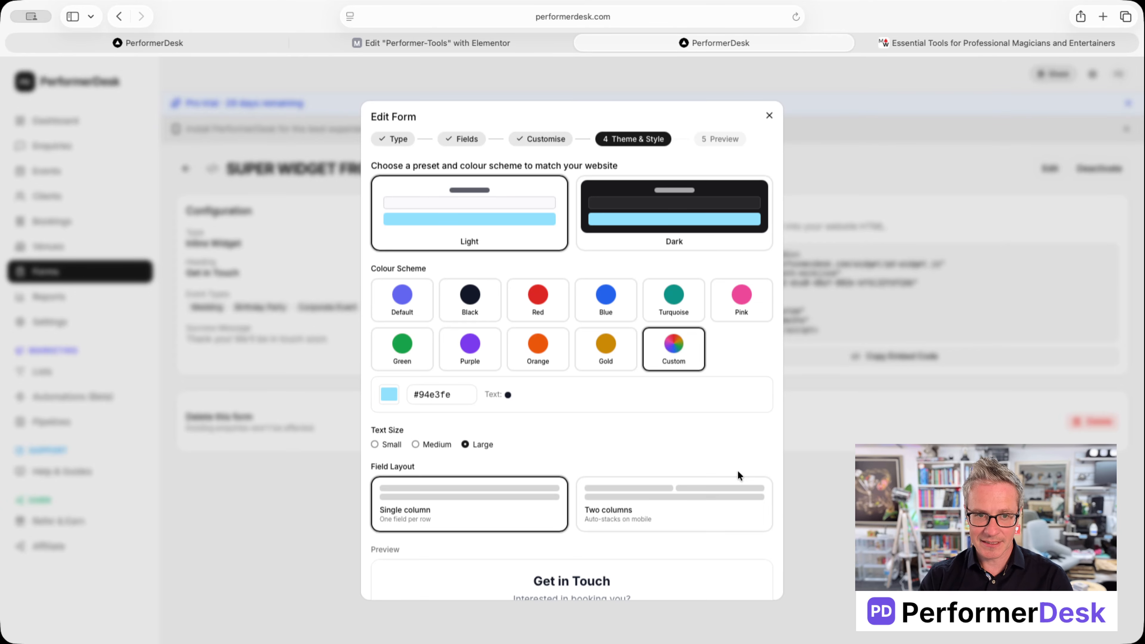
scroll(740, 504, "down", 3)
scroll(739, 504, "down", 2)
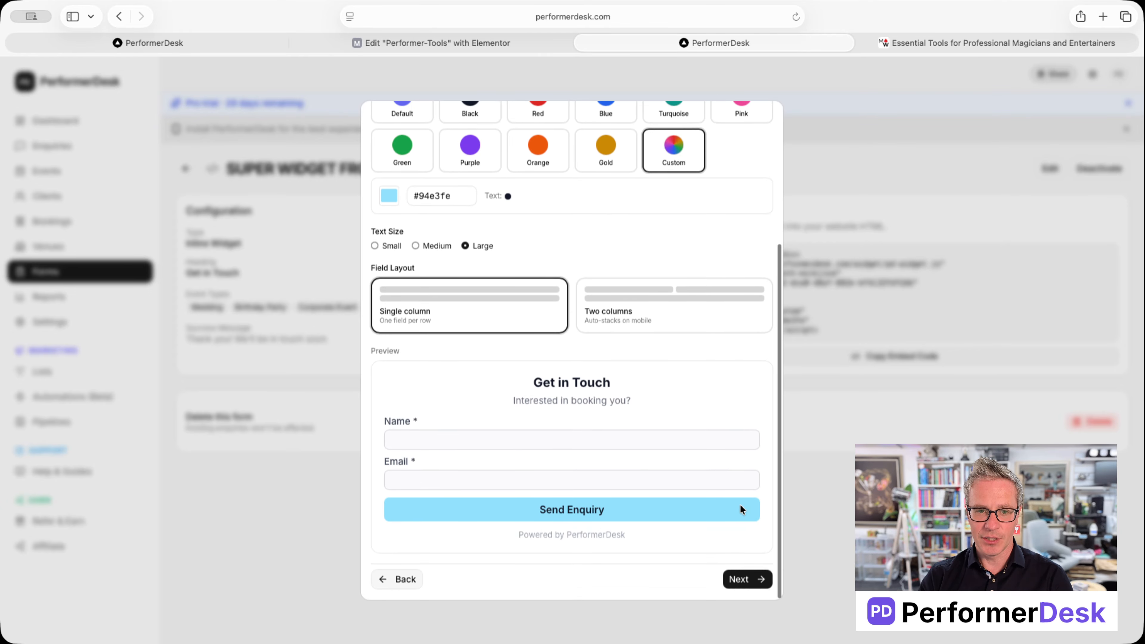
left_click(744, 583)
Step: Click through the three preview pages and send the enquiry to reach the Thank You message
scroll(742, 572, "up", 5)
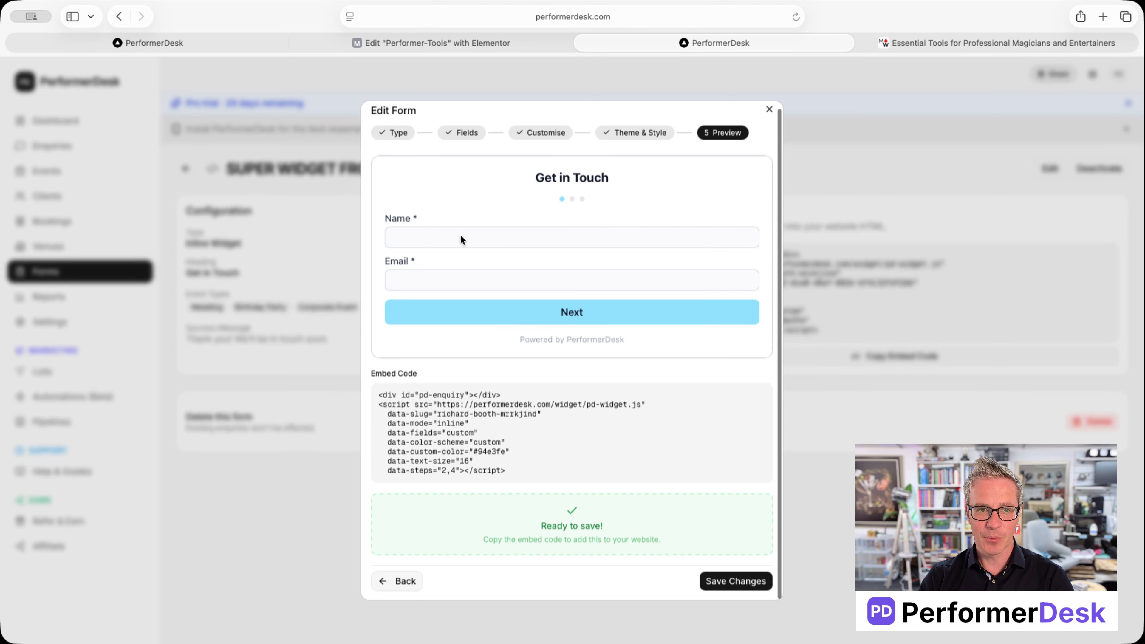
left_click(408, 582)
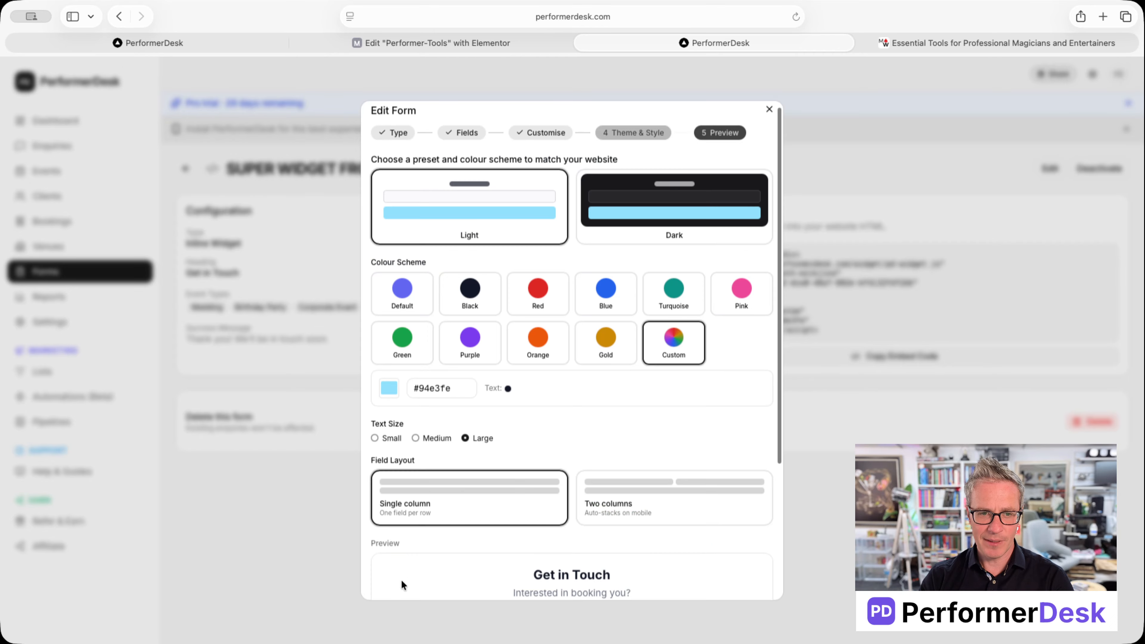
scroll(570, 452, "down", 5)
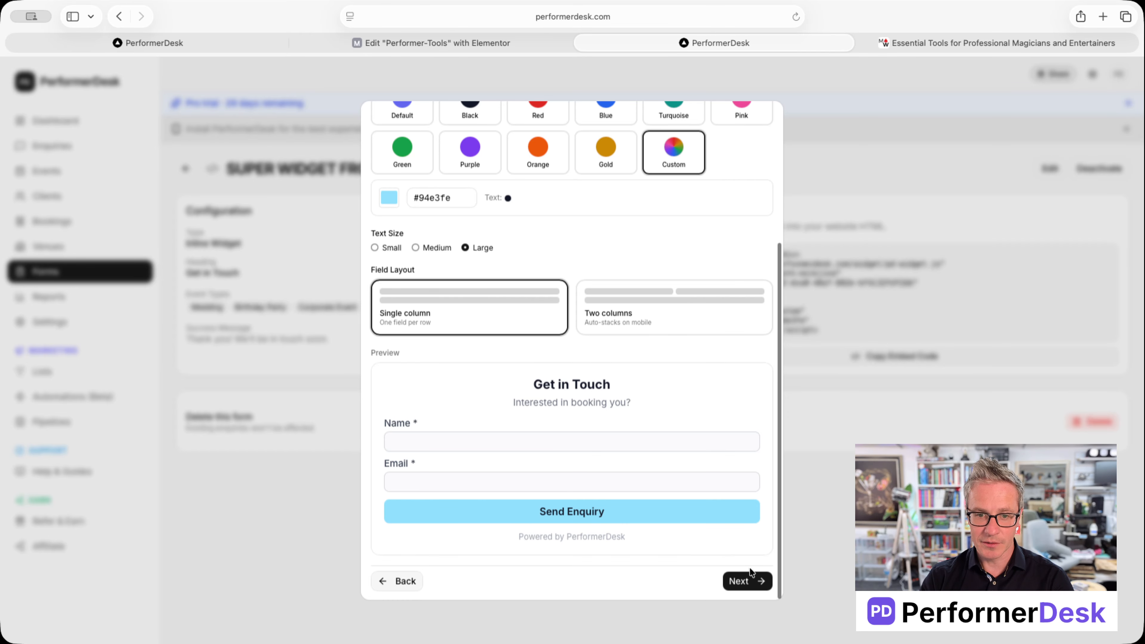
left_click(748, 582)
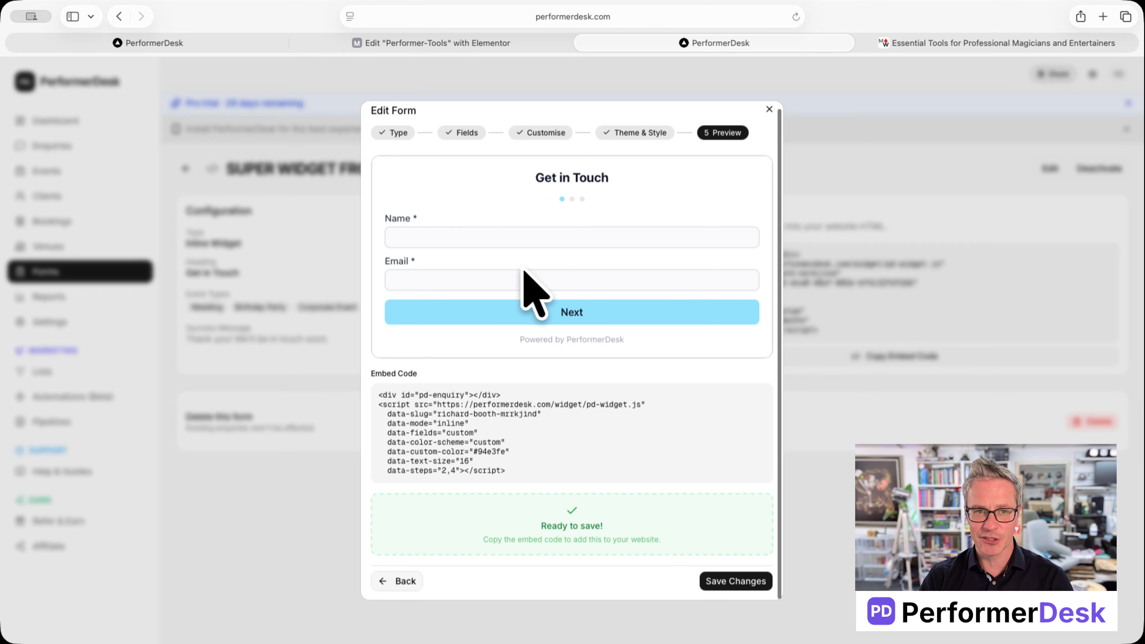
left_click(571, 312)
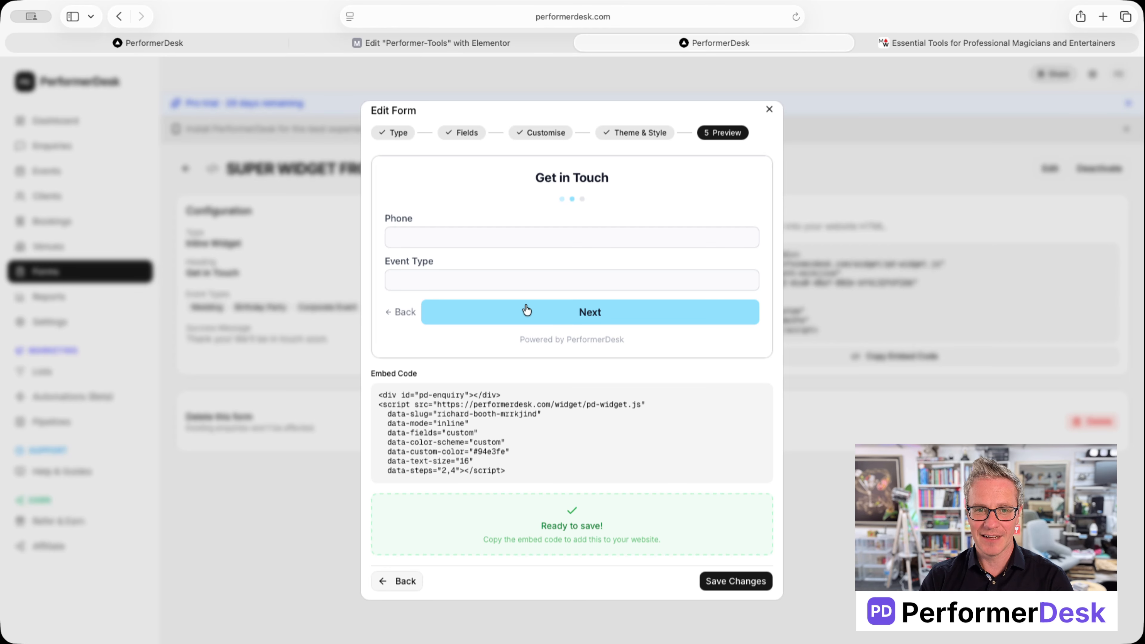
left_click(561, 314)
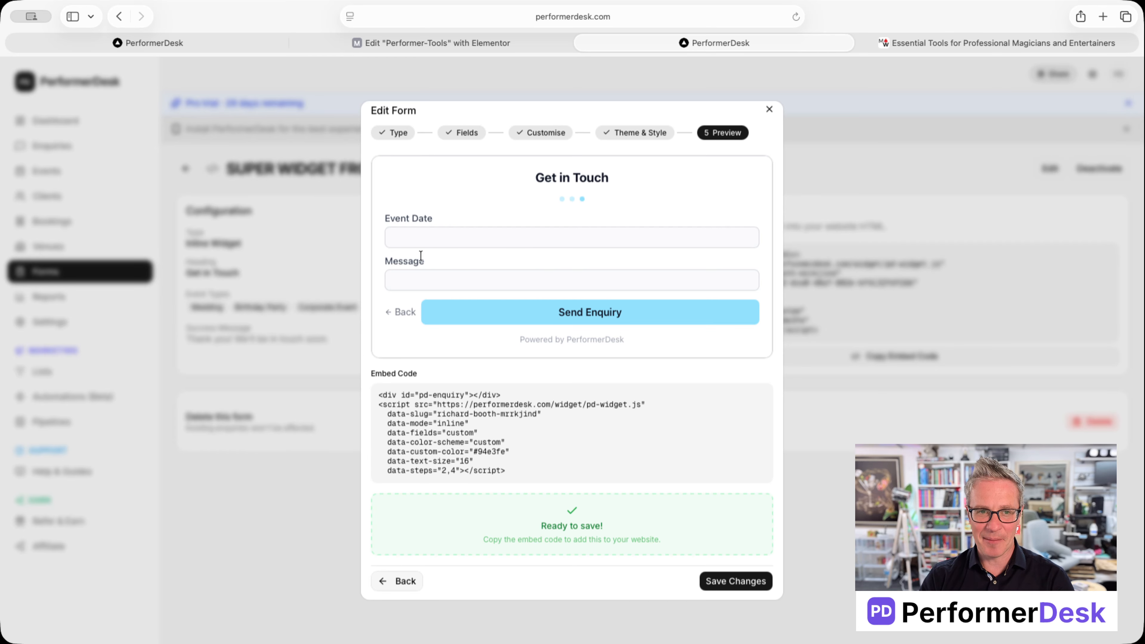
left_click(619, 312)
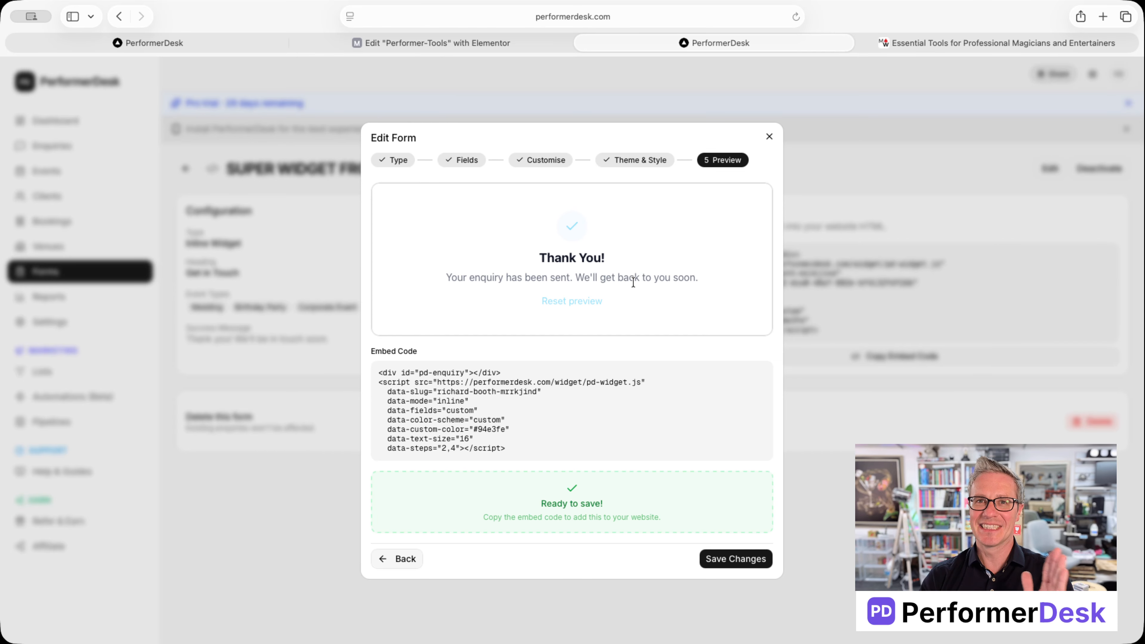
Step: Keep the popup type, remove both step breaks, and limit the form to Name and Email
left_click(396, 559)
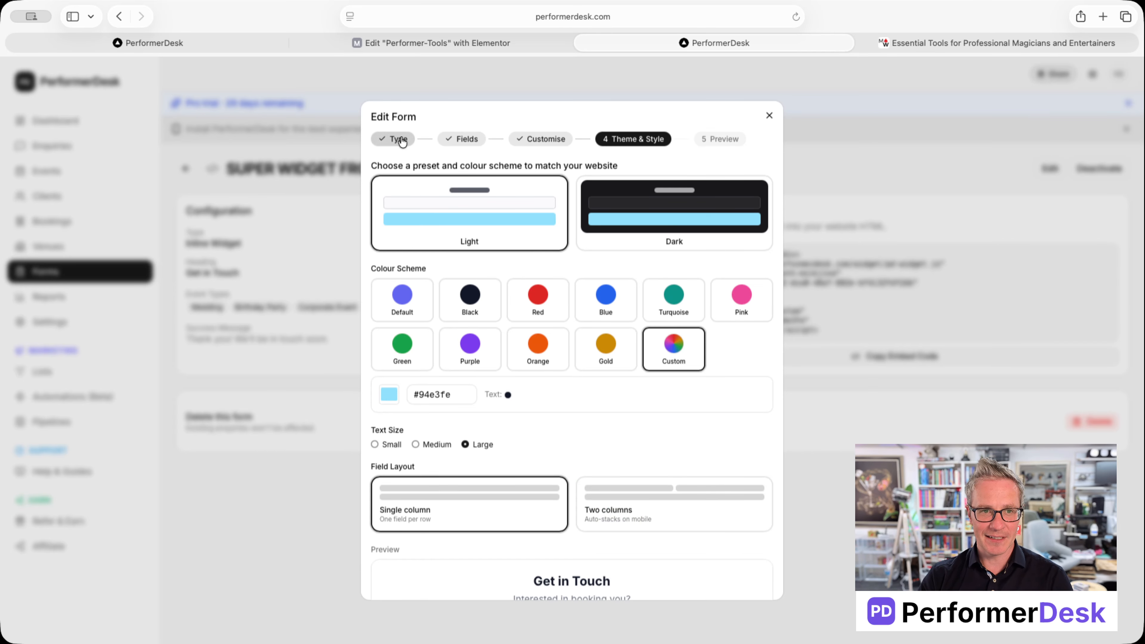
left_click(403, 139)
left_click(730, 397)
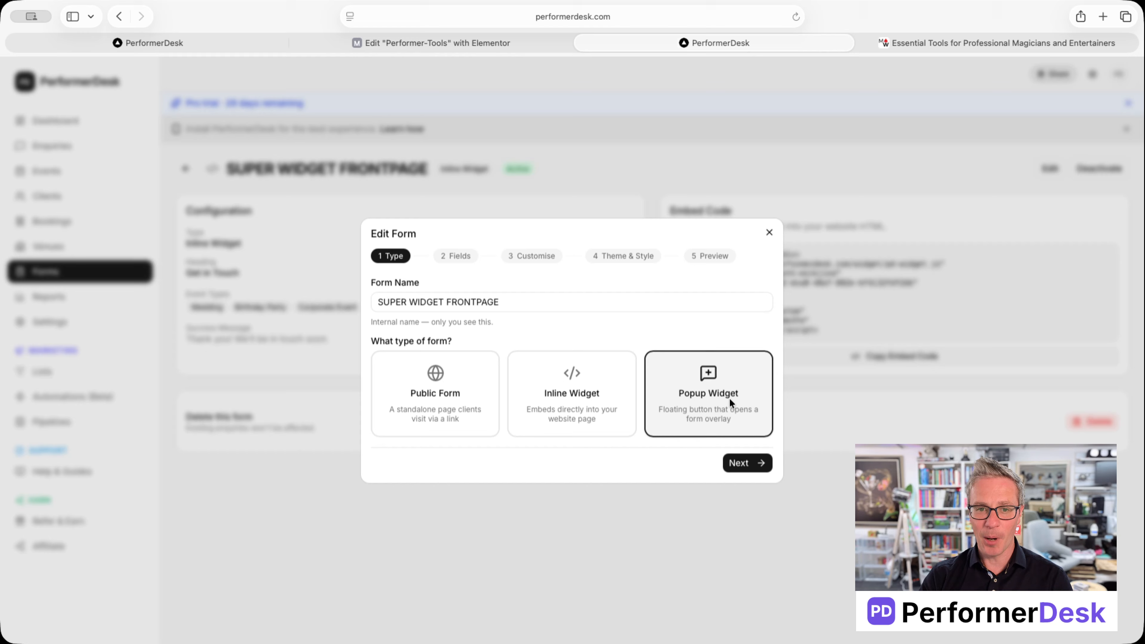
left_click(754, 459)
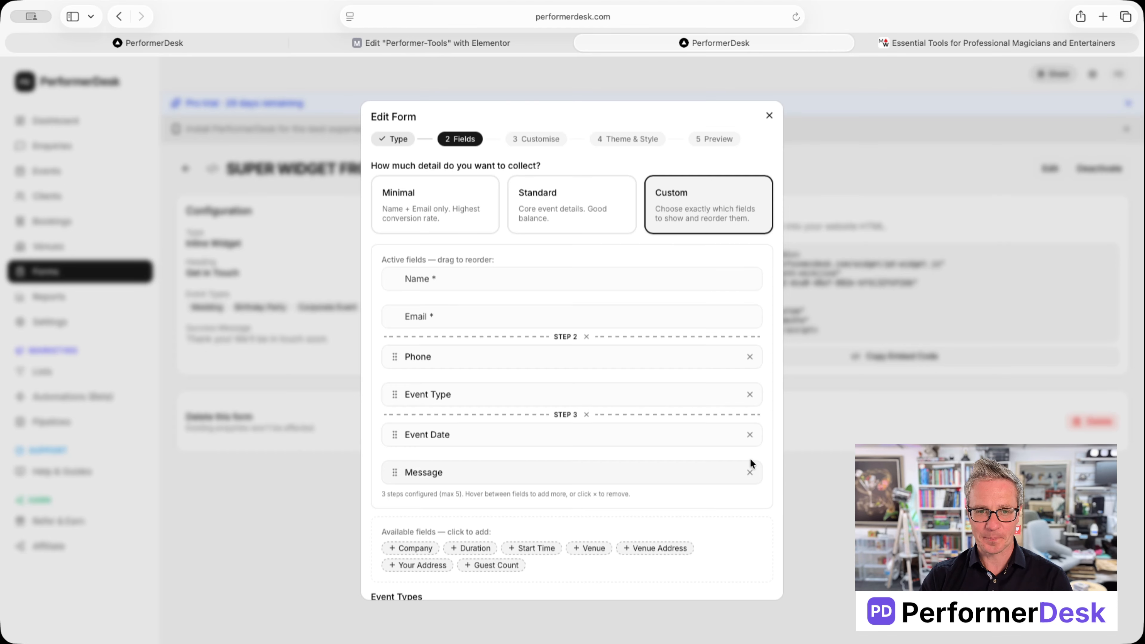
left_click(585, 414)
left_click(586, 336)
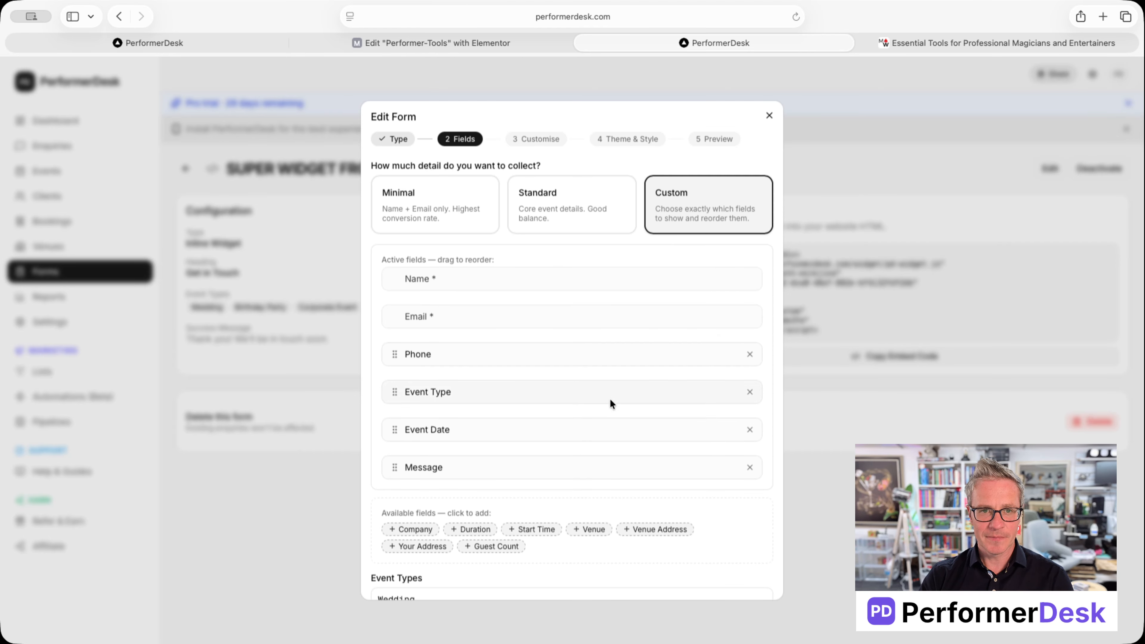
left_click(439, 204)
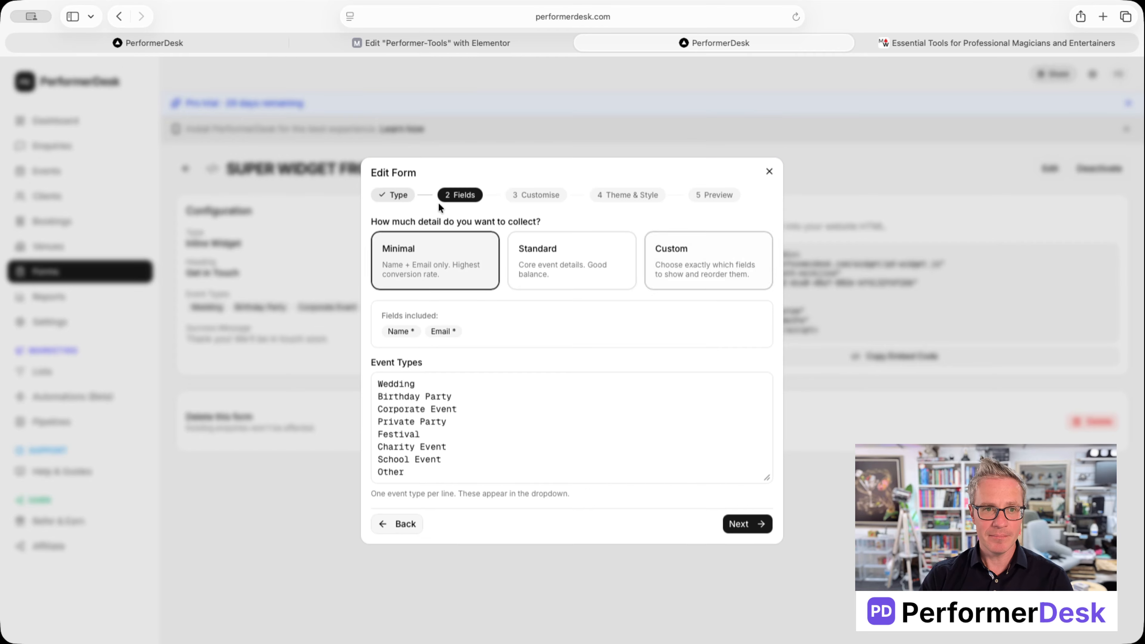
left_click(749, 519)
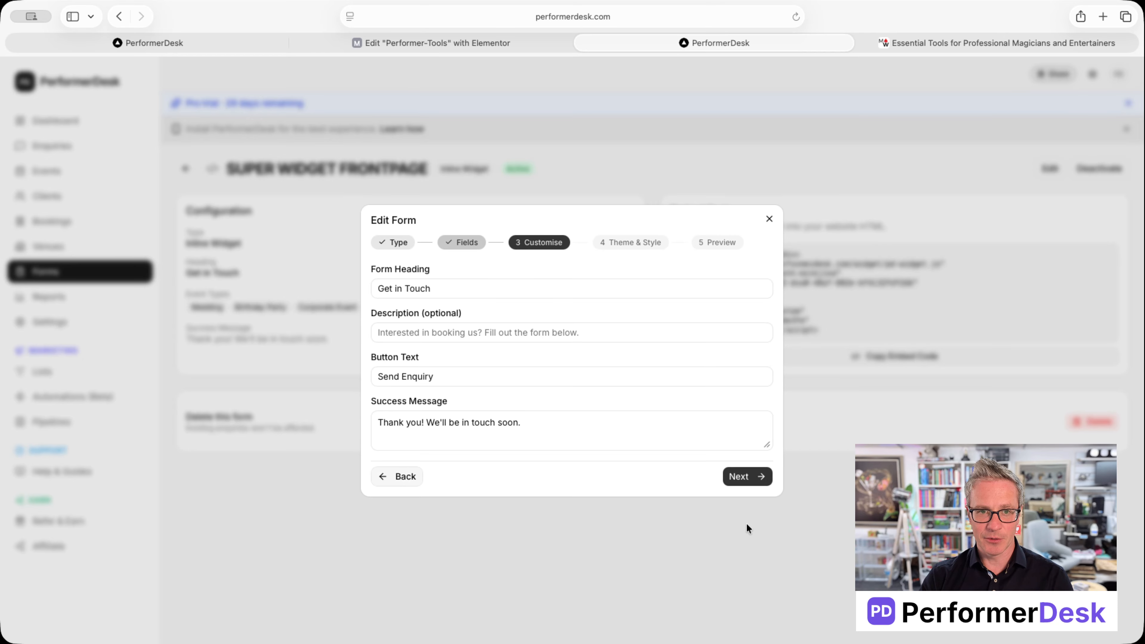
Step: In Theme & Style, set Popup Display Mode to Physical Button at the embed location
left_click(739, 477)
scroll(723, 473, "down", 7)
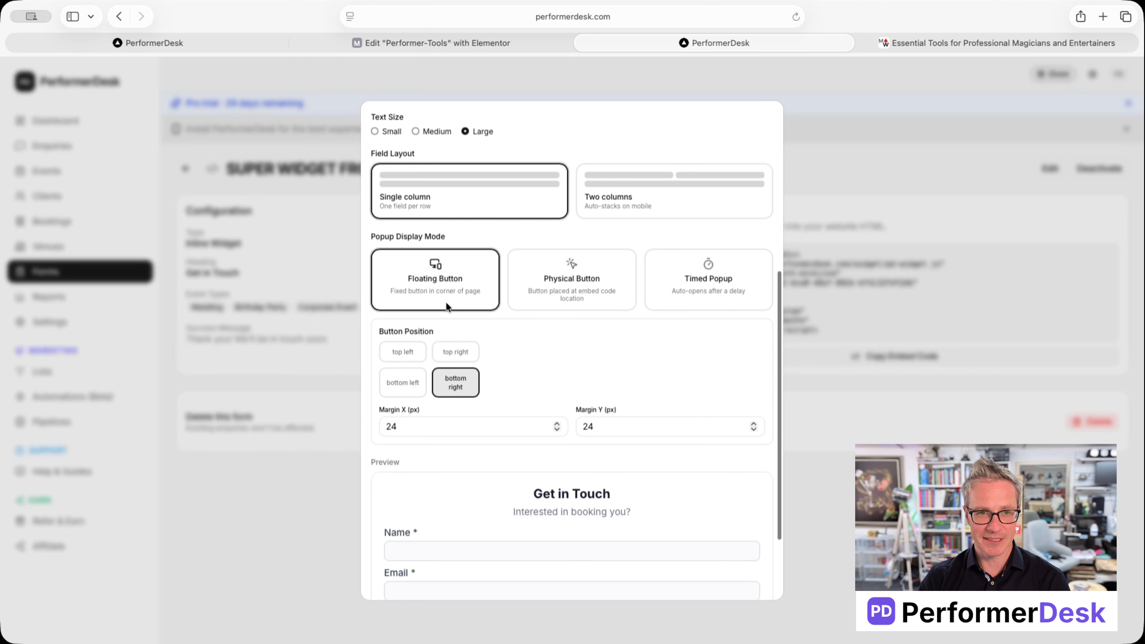
scroll(436, 272, "down", 3)
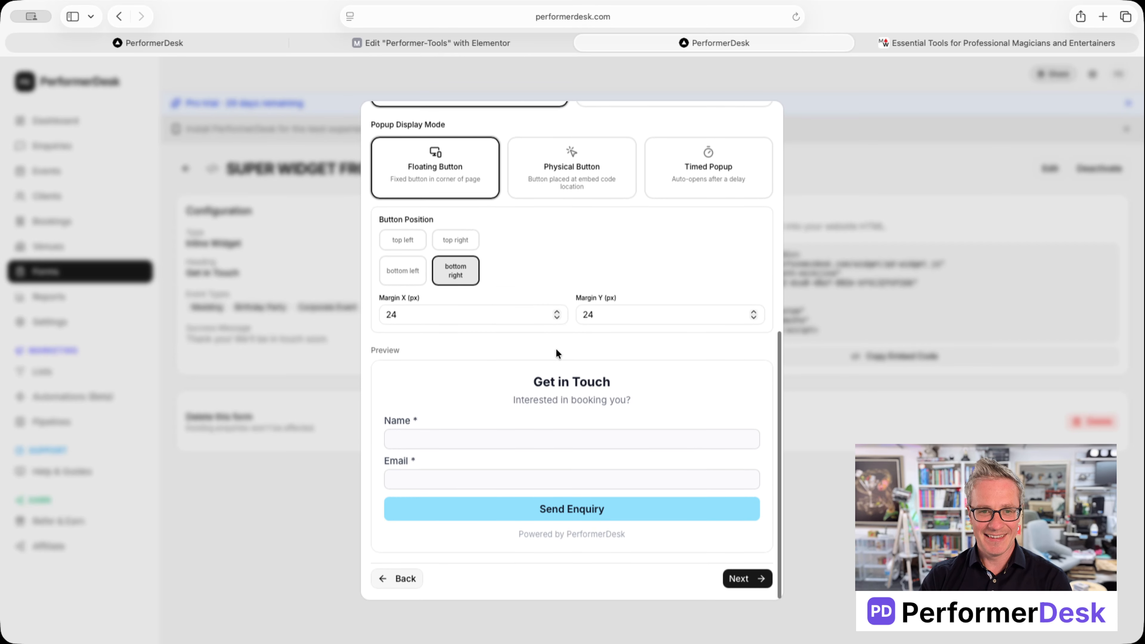
scroll(550, 392, "up", 2)
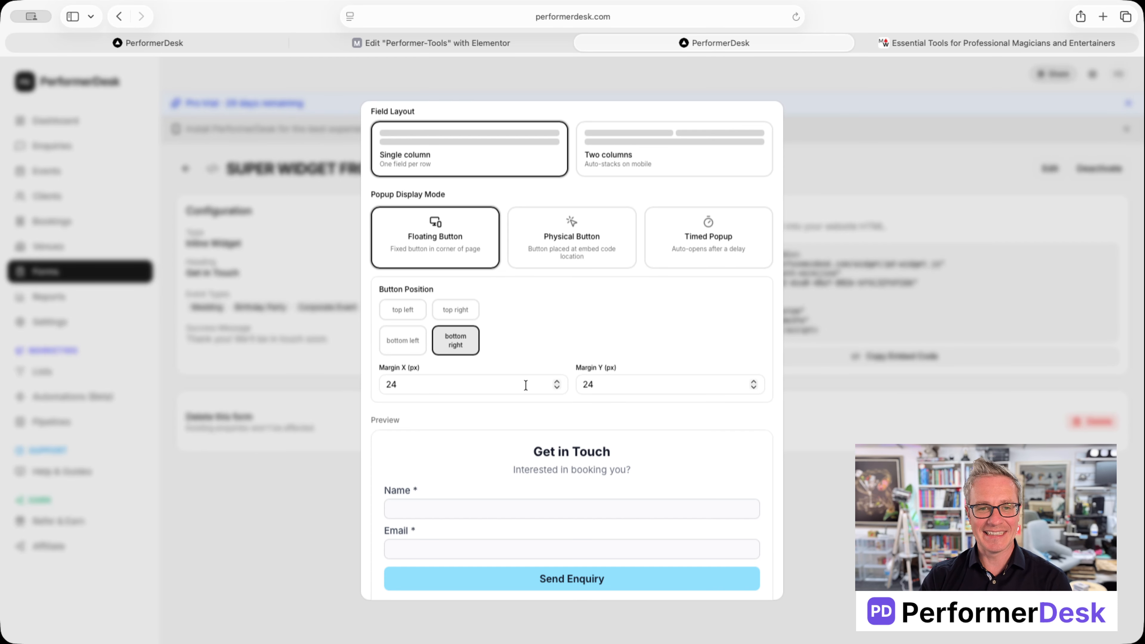
scroll(537, 408, "down", 3)
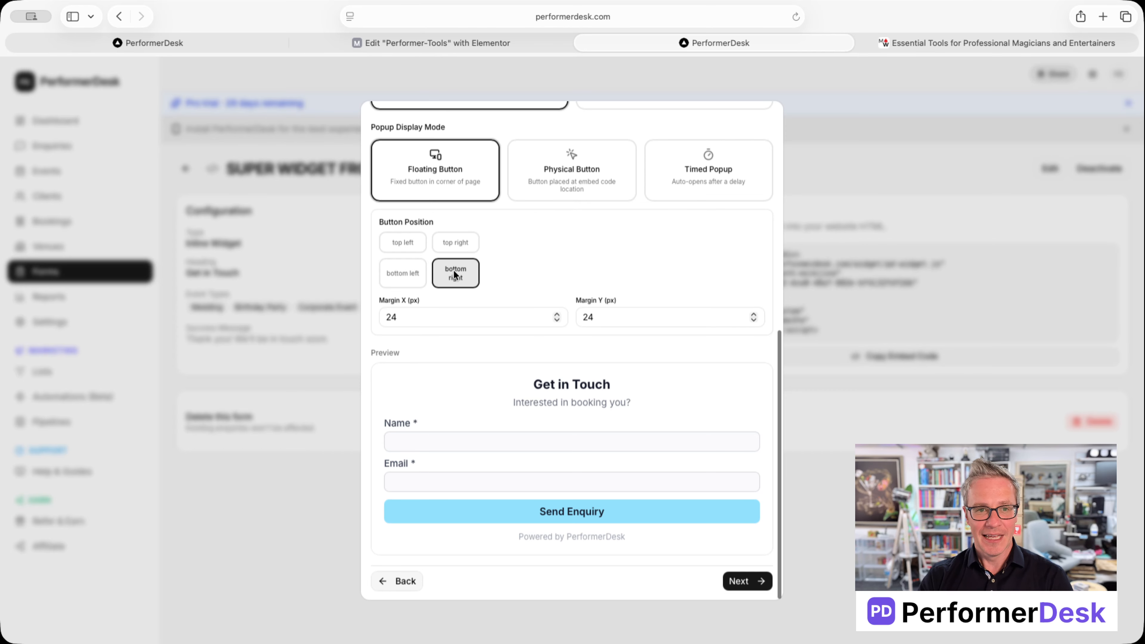
double_click(411, 316)
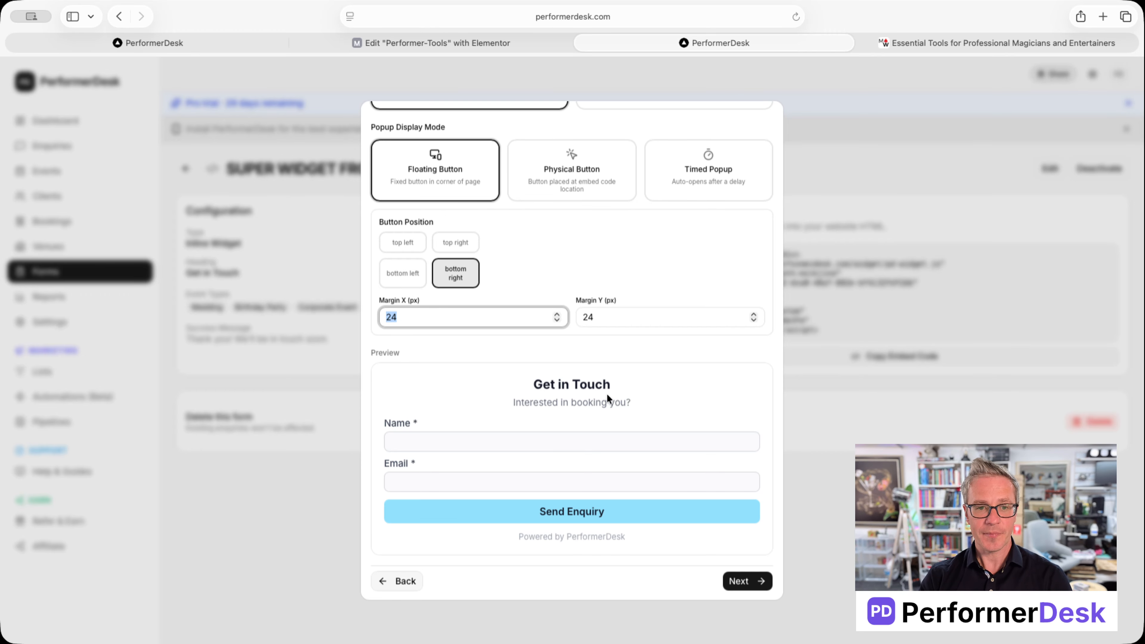
scroll(601, 387, "up", 4)
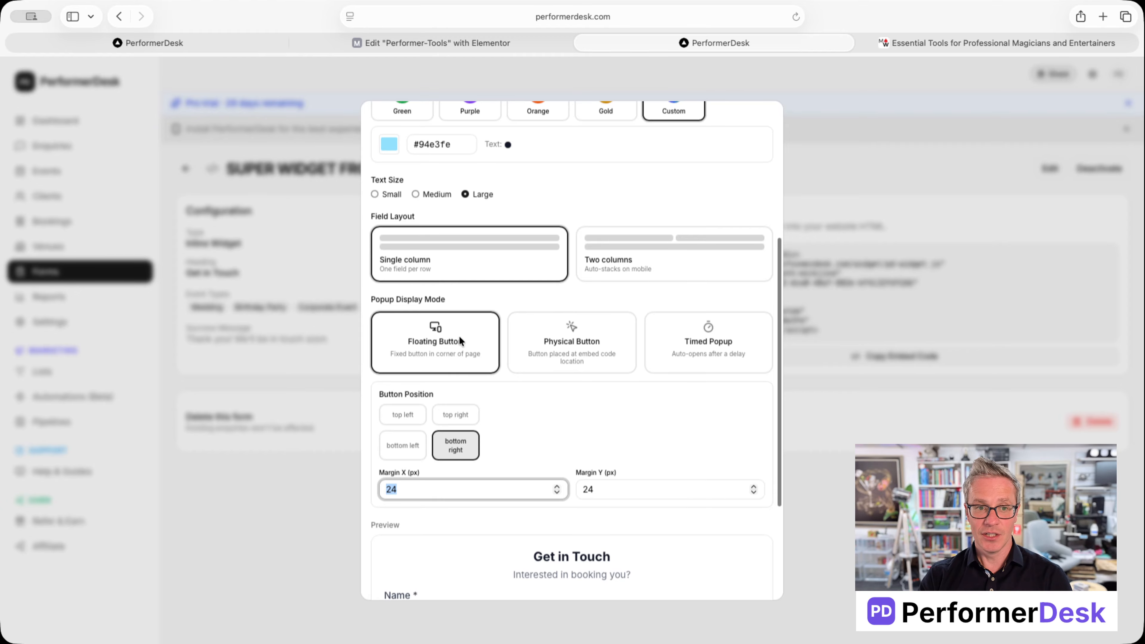
left_click(590, 349)
scroll(658, 428, "down", 2)
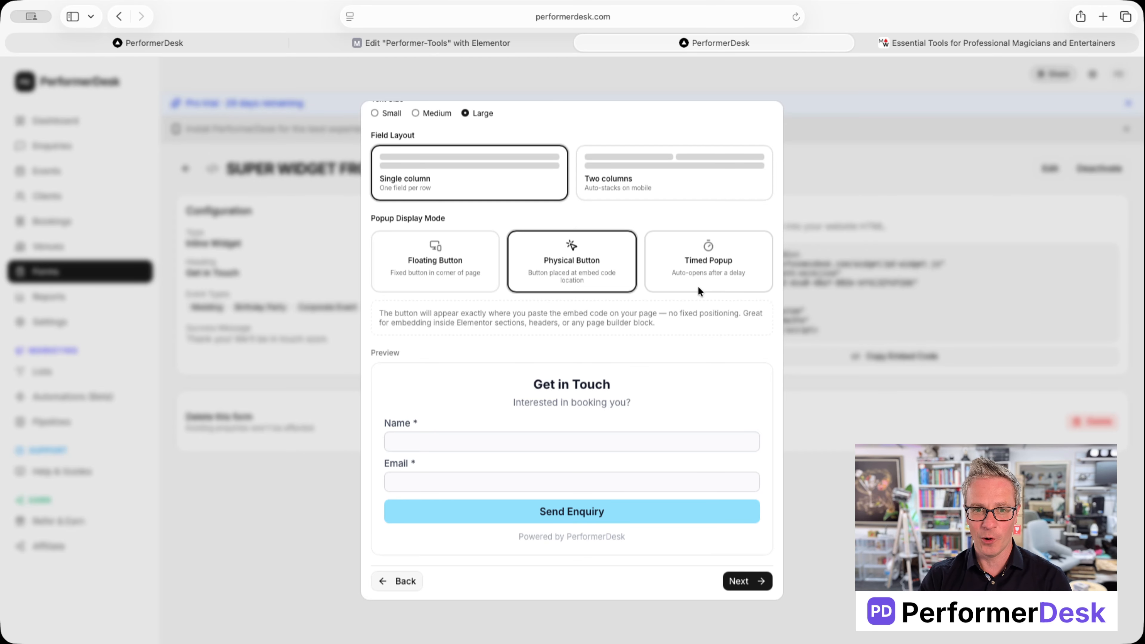
Step: Try Timed Popup and Physical Button, then settle on a bottom-right Floating Button with 24 px margins
left_click(701, 268)
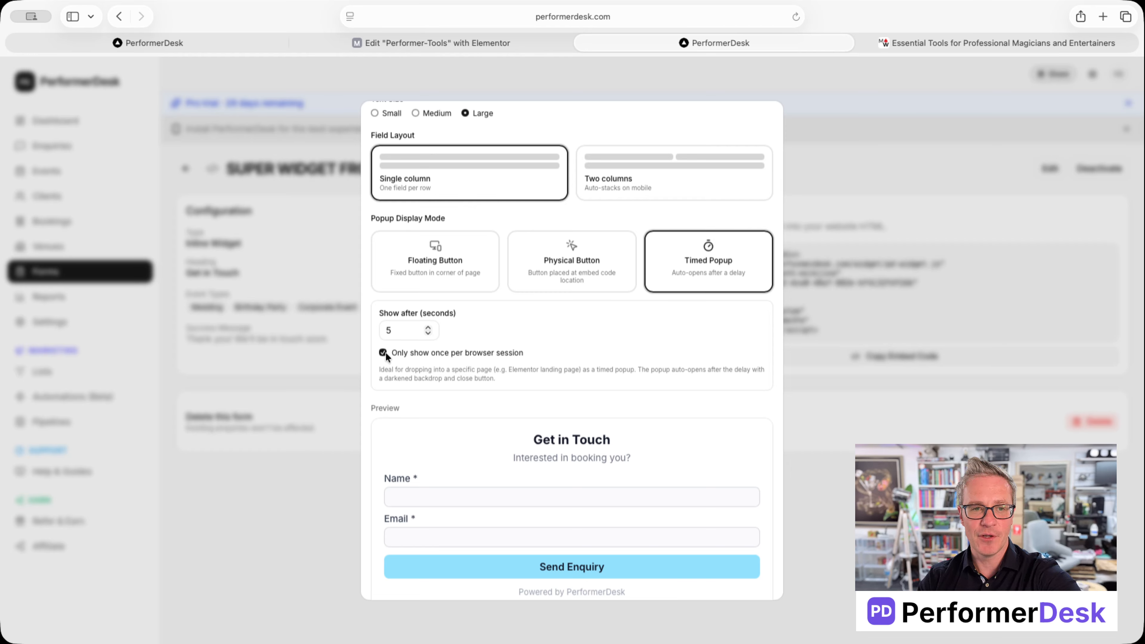
scroll(557, 451, "down", 2)
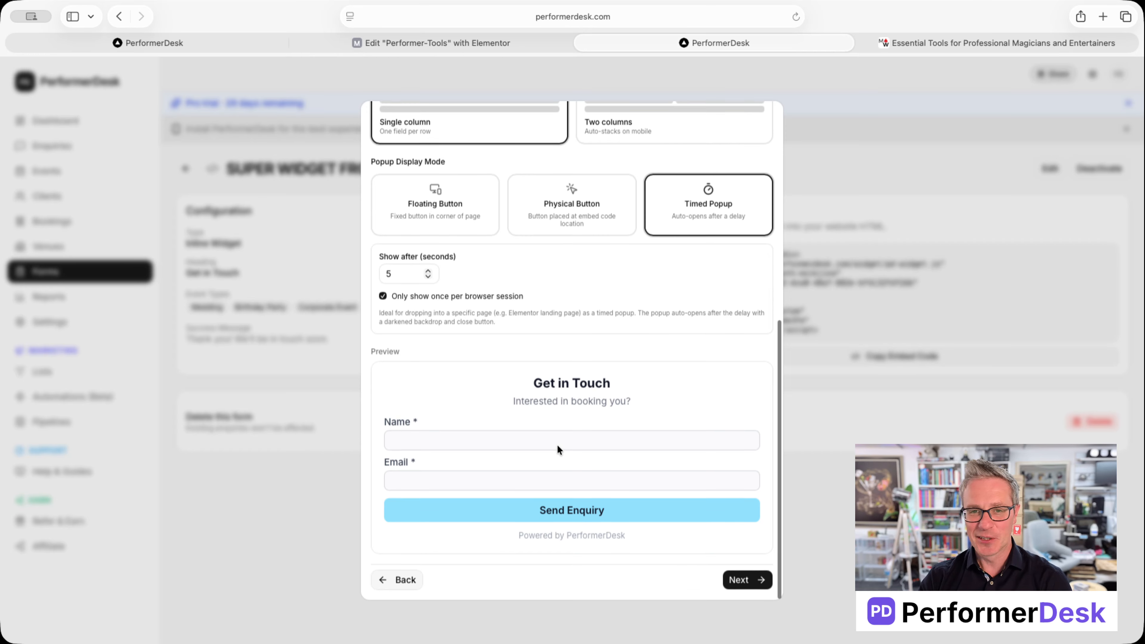
scroll(594, 406, "up", 10)
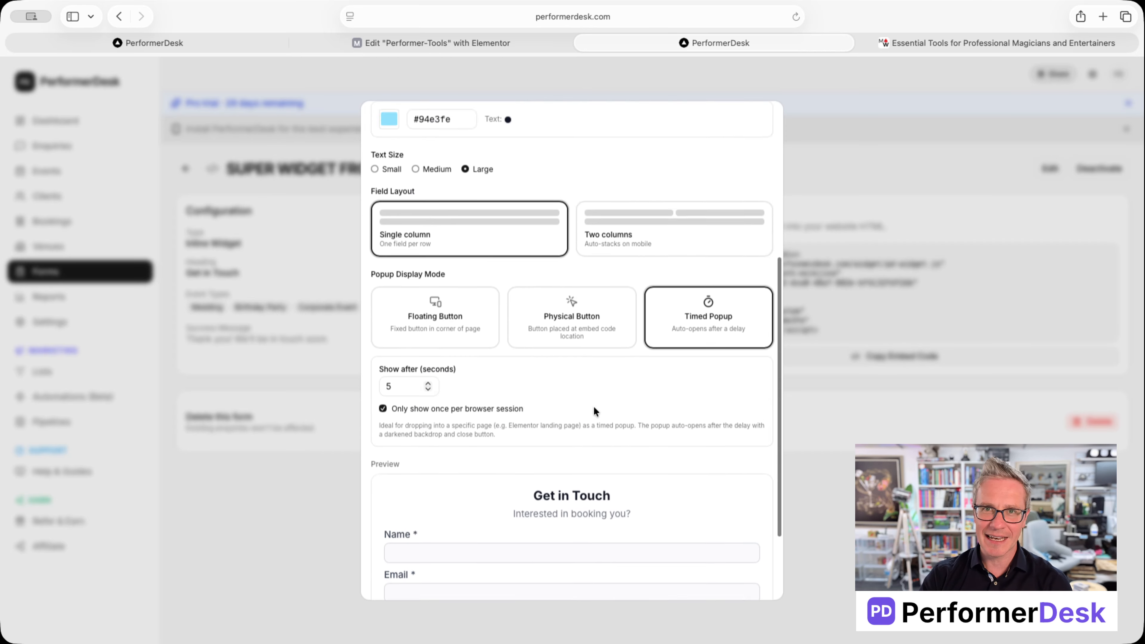
scroll(600, 436, "down", 5)
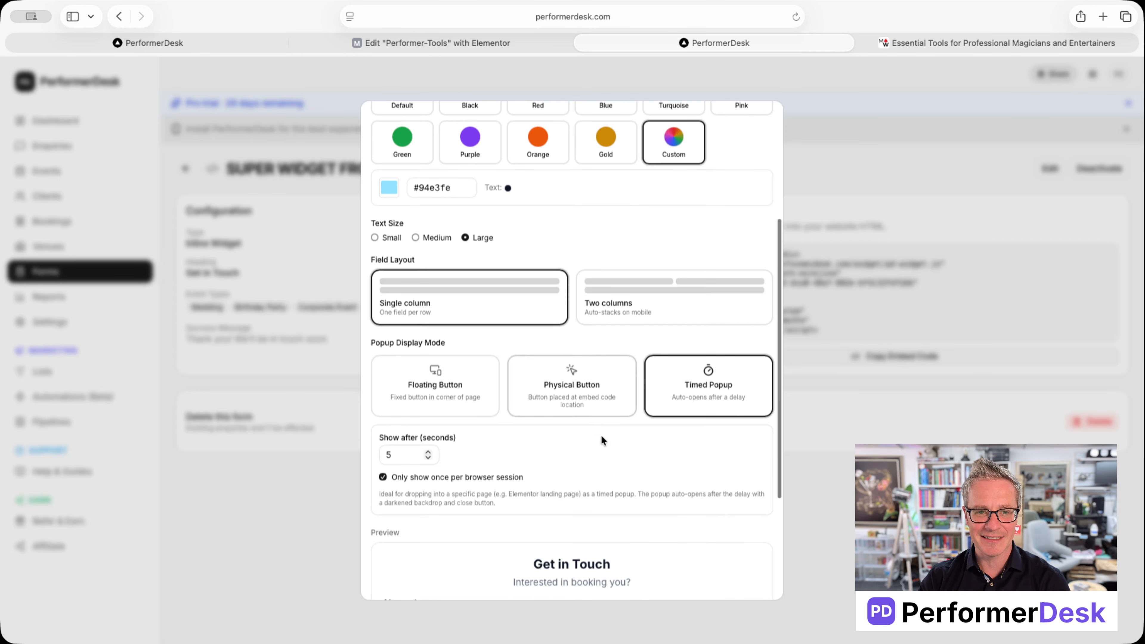
left_click(586, 387)
left_click(442, 389)
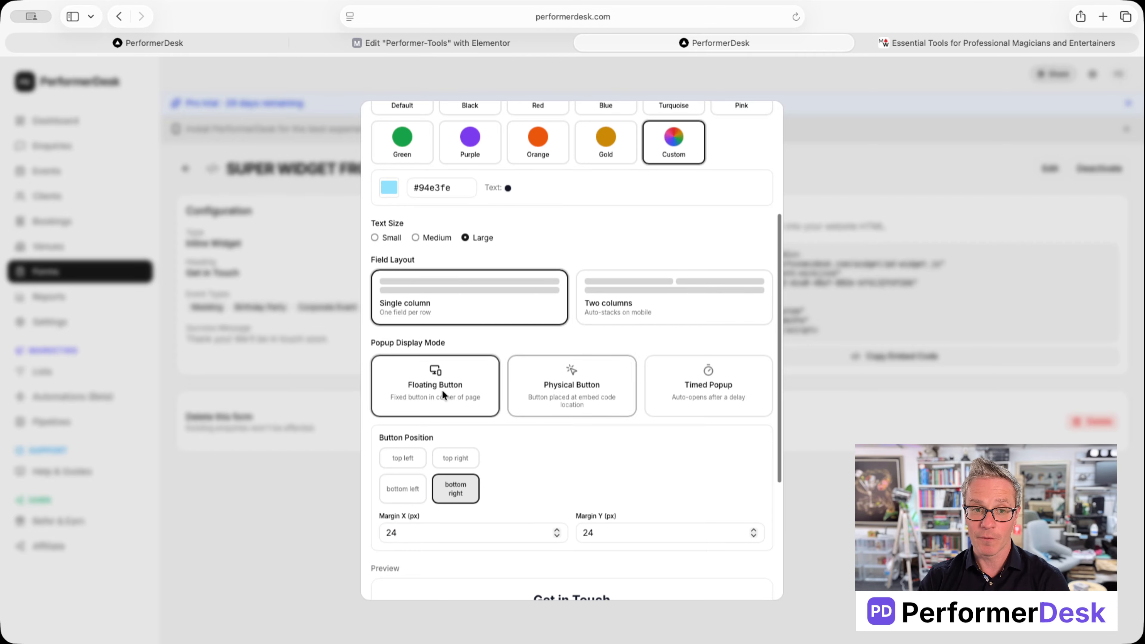
scroll(527, 396, "down", 5)
scroll(583, 475, "down", 2)
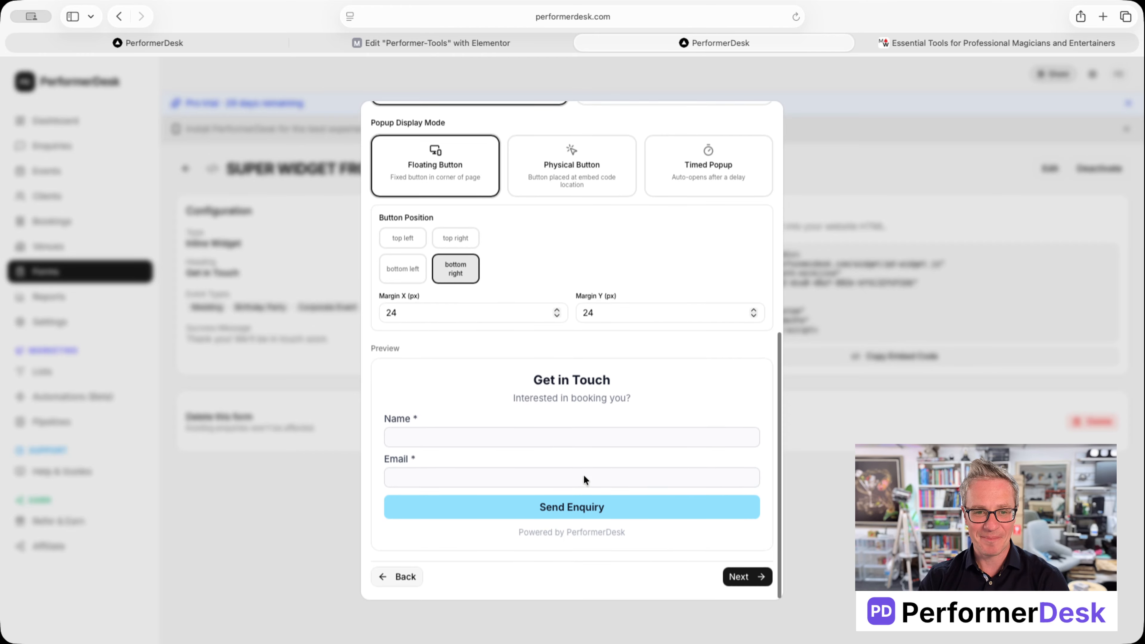
Step: Replace the Elementor HTML widget code with the copied popup embed code and publish the page
left_click(742, 581)
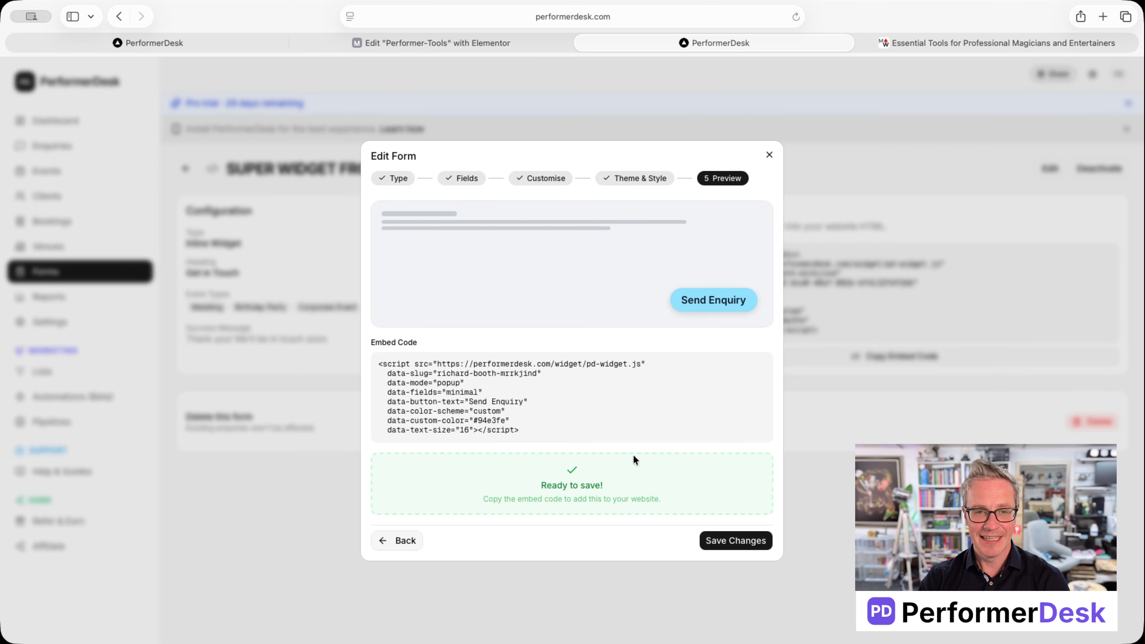
left_click_drag(539, 432, 377, 363)
key("super+c")
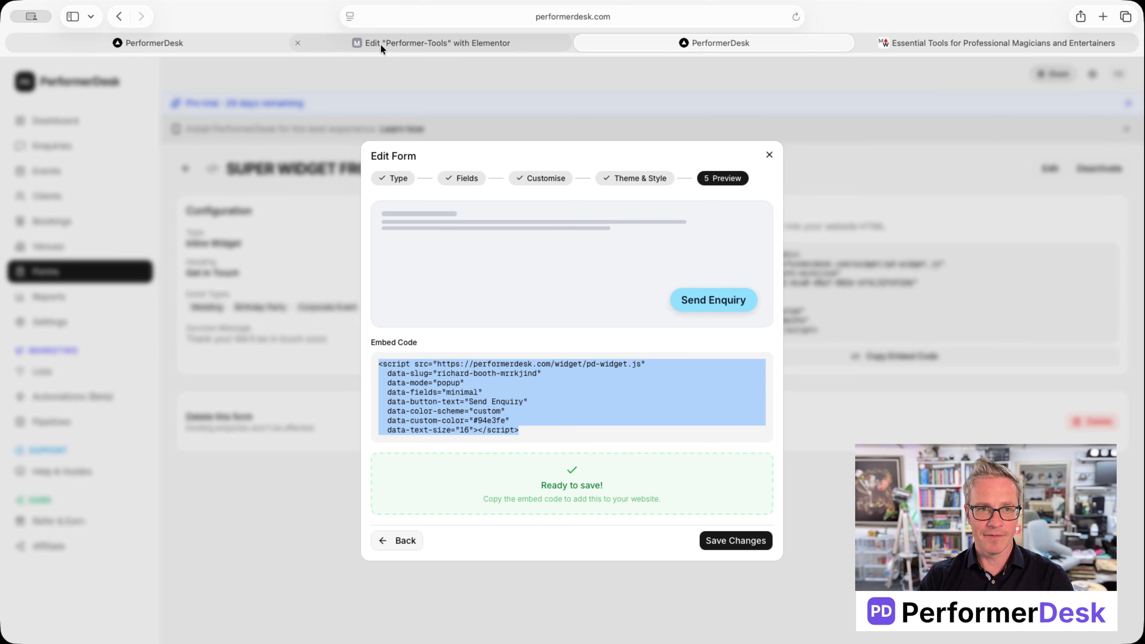
left_click(932, 45)
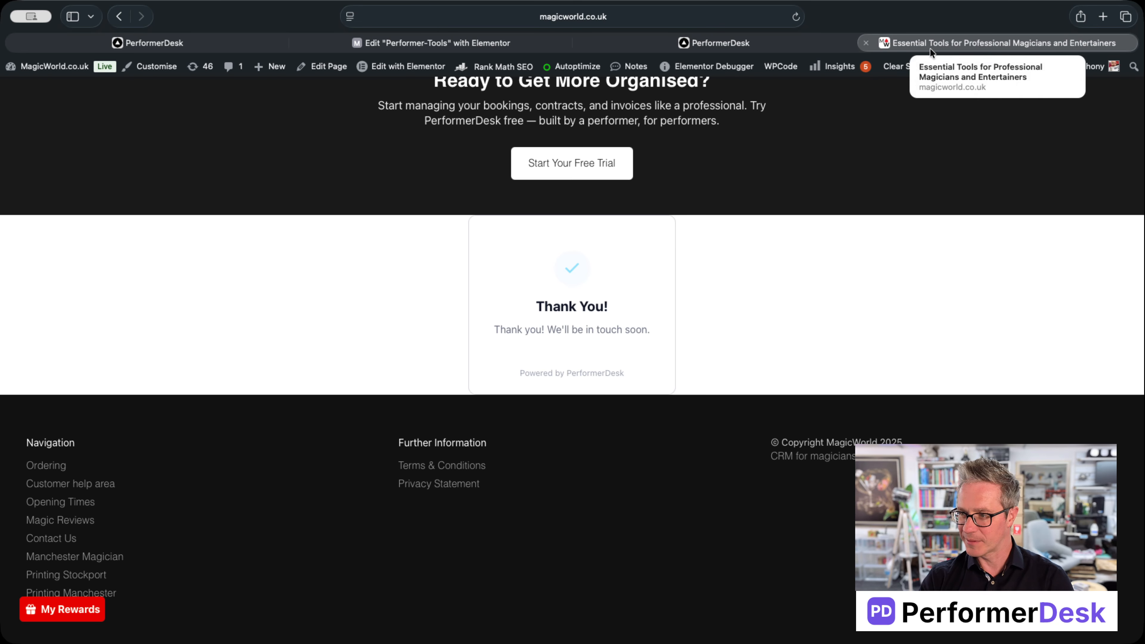
left_click(451, 41)
key("super+a")
key("super+v")
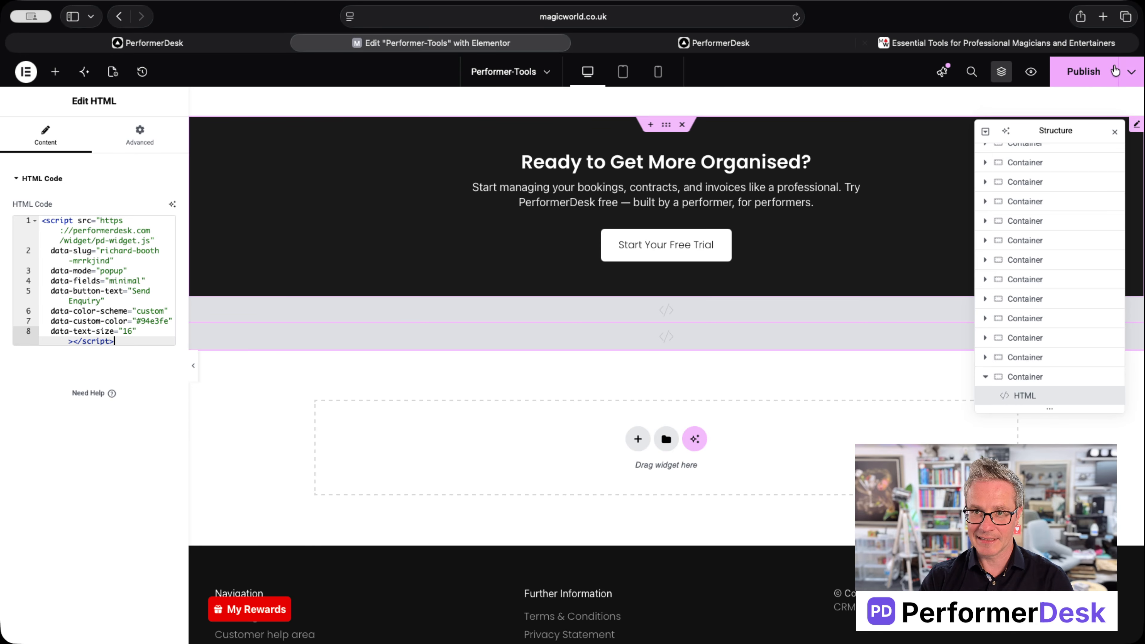
left_click(1084, 71)
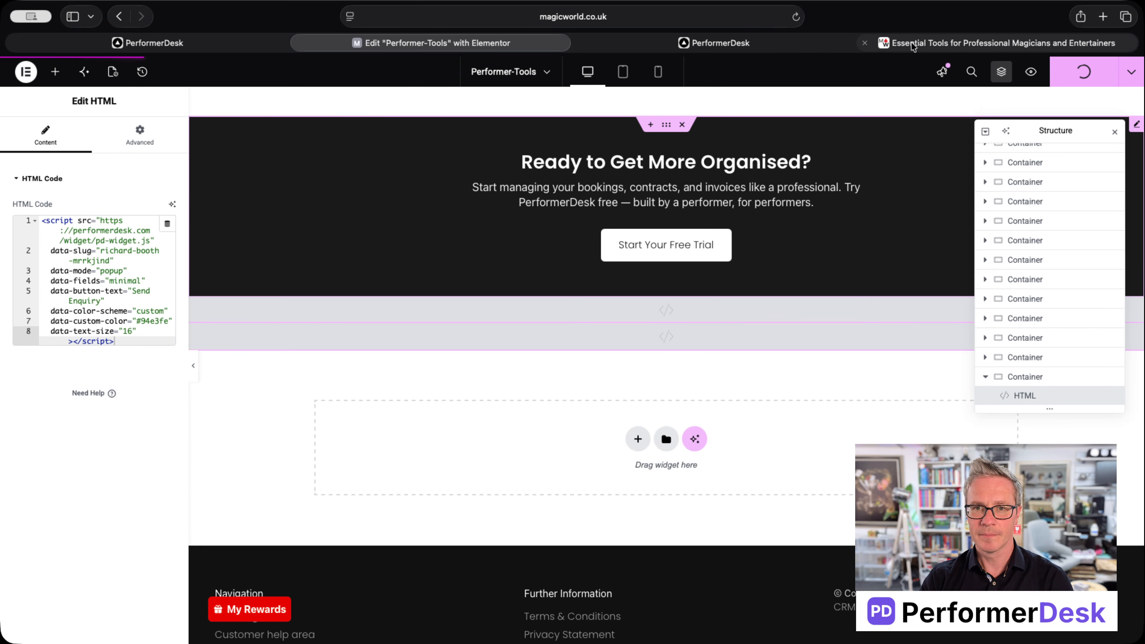
mouse_move(916, 44)
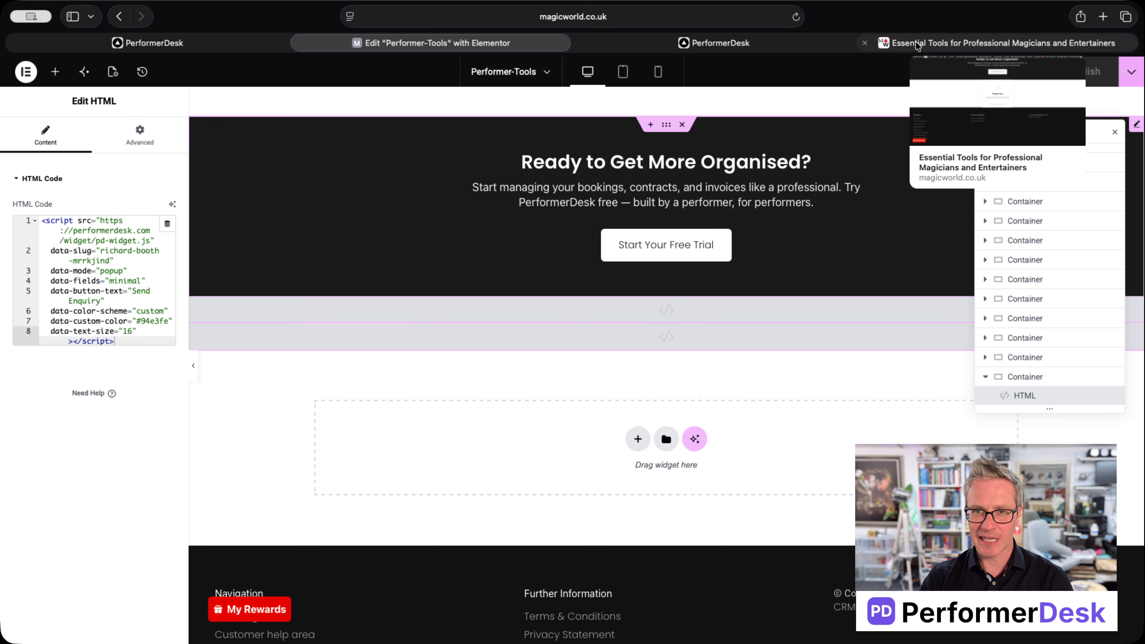
left_click(915, 41)
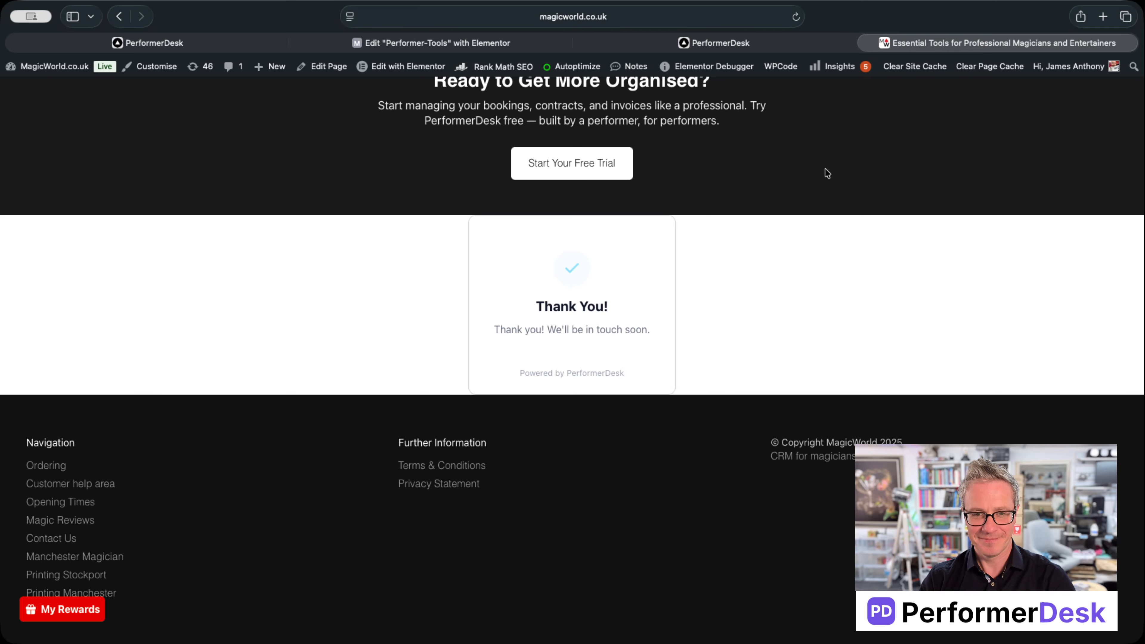
Step: Reload the live site, type test text into the popup's name and email, then close, reopen and close it
key("super+r")
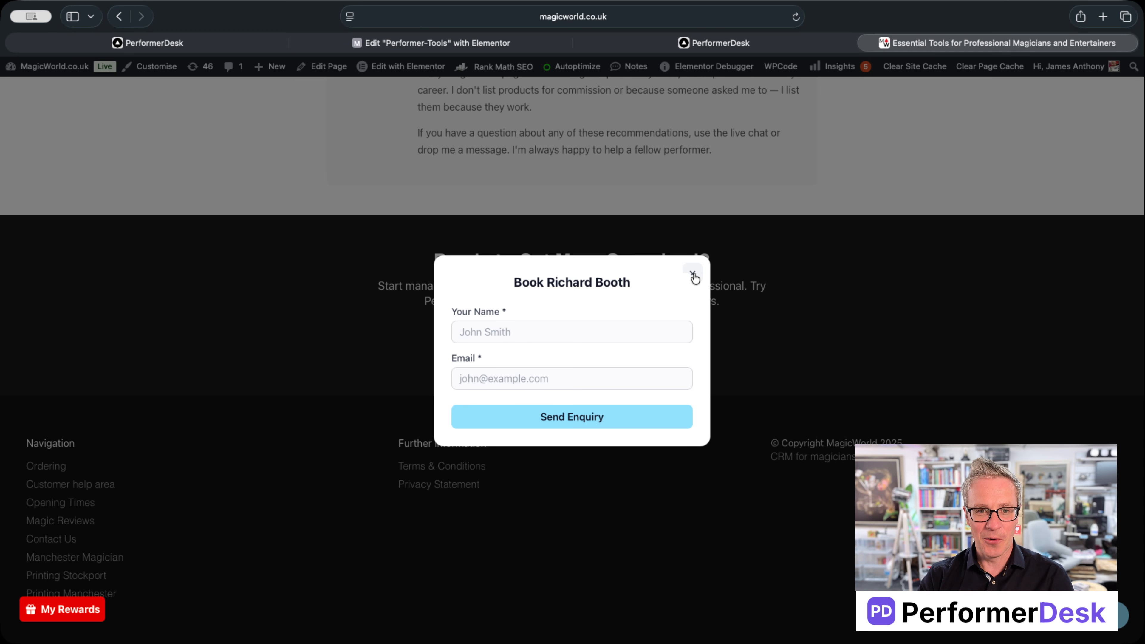
left_click(643, 327)
type("faef")
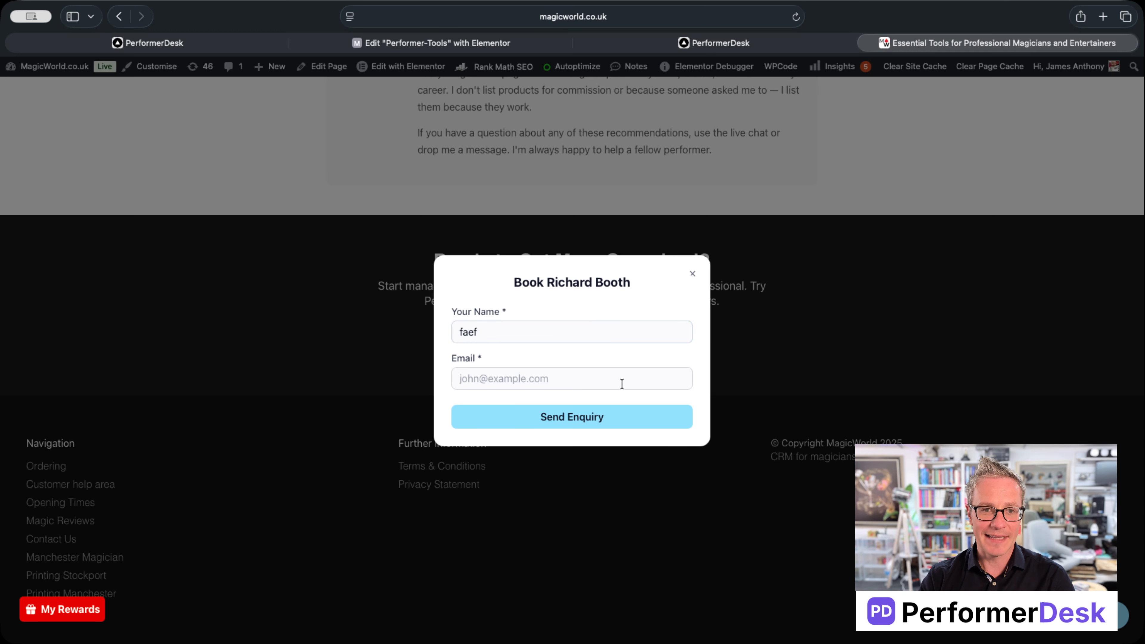
left_click(621, 383)
type("fefsef")
left_click(692, 274)
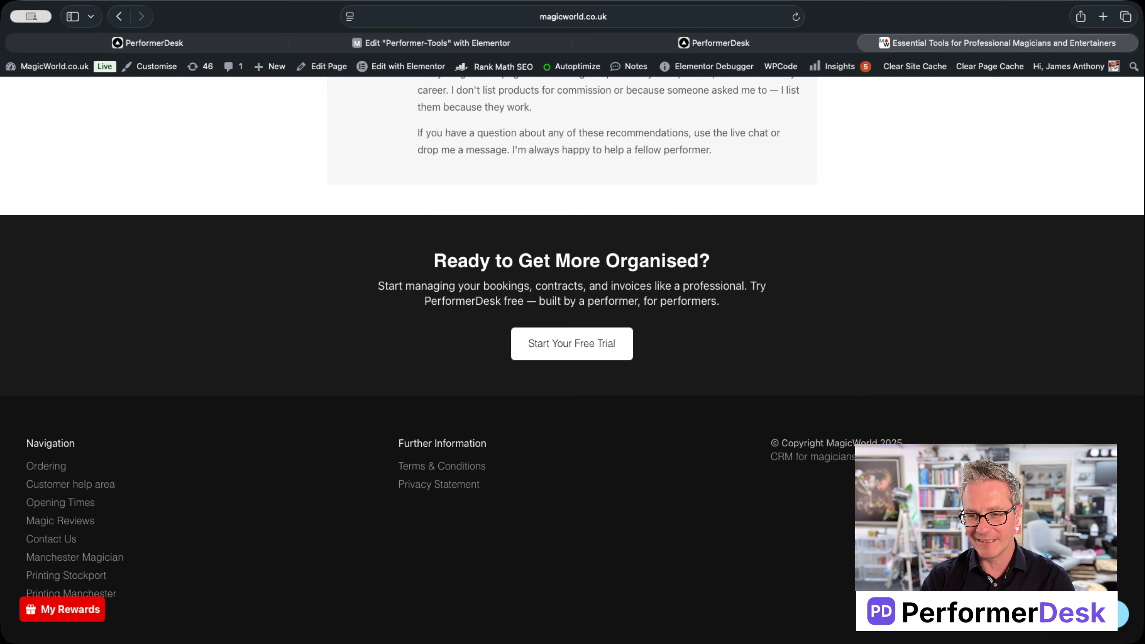
left_click(1114, 614)
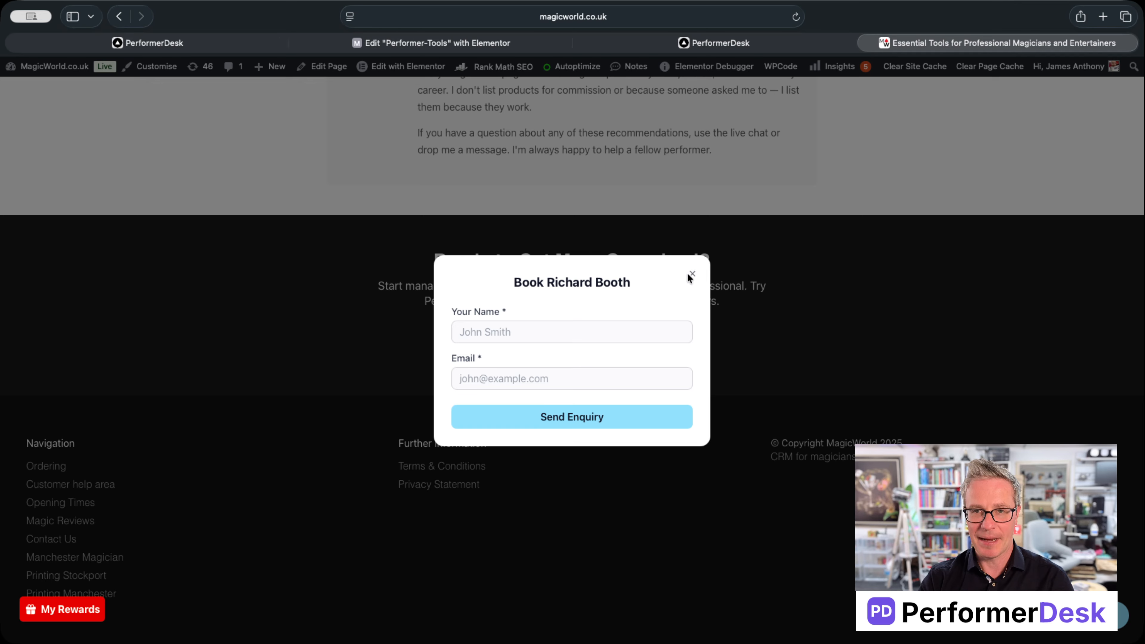
left_click(693, 274)
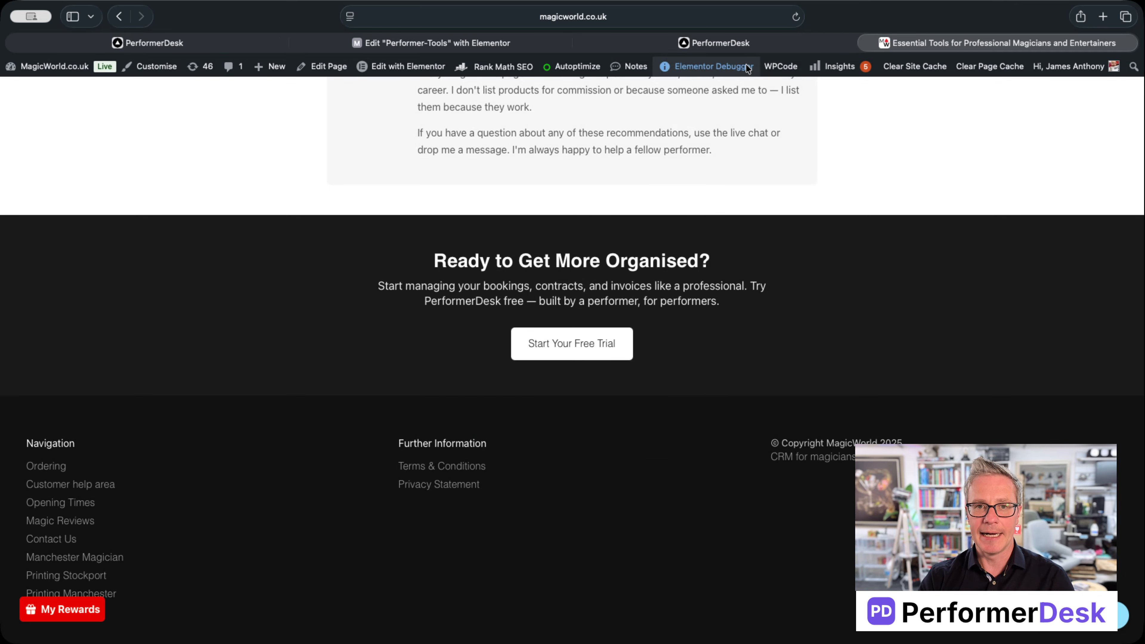
Step: Set the popup to Timed Popup after 5 seconds and untick Only show once per browser session
left_click(703, 43)
mouse_move(526, 51)
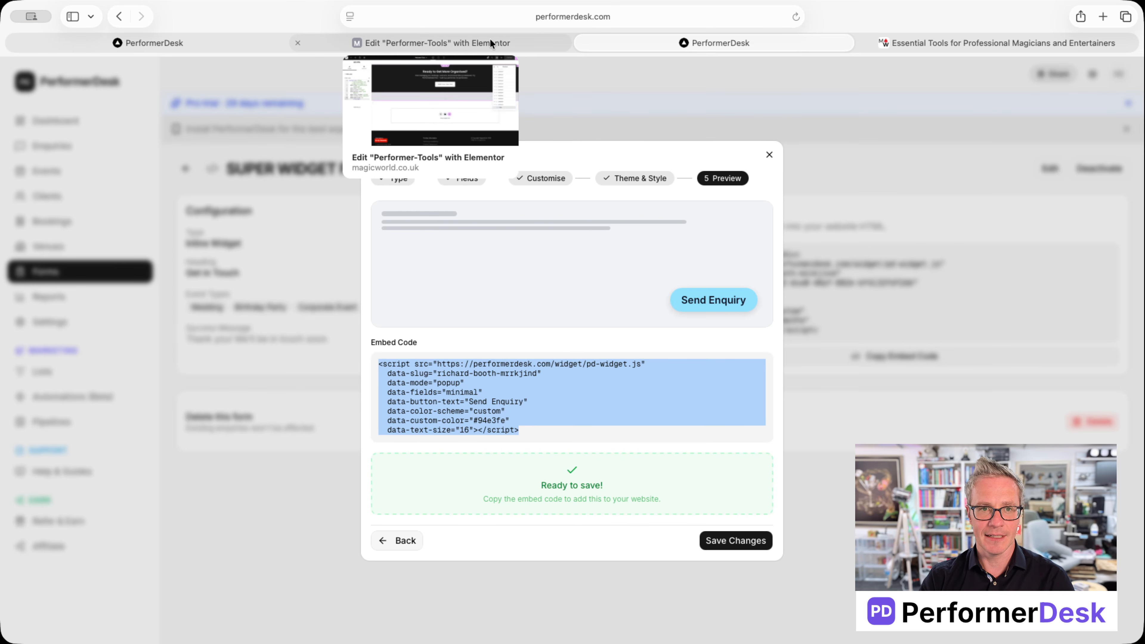
left_click(638, 178)
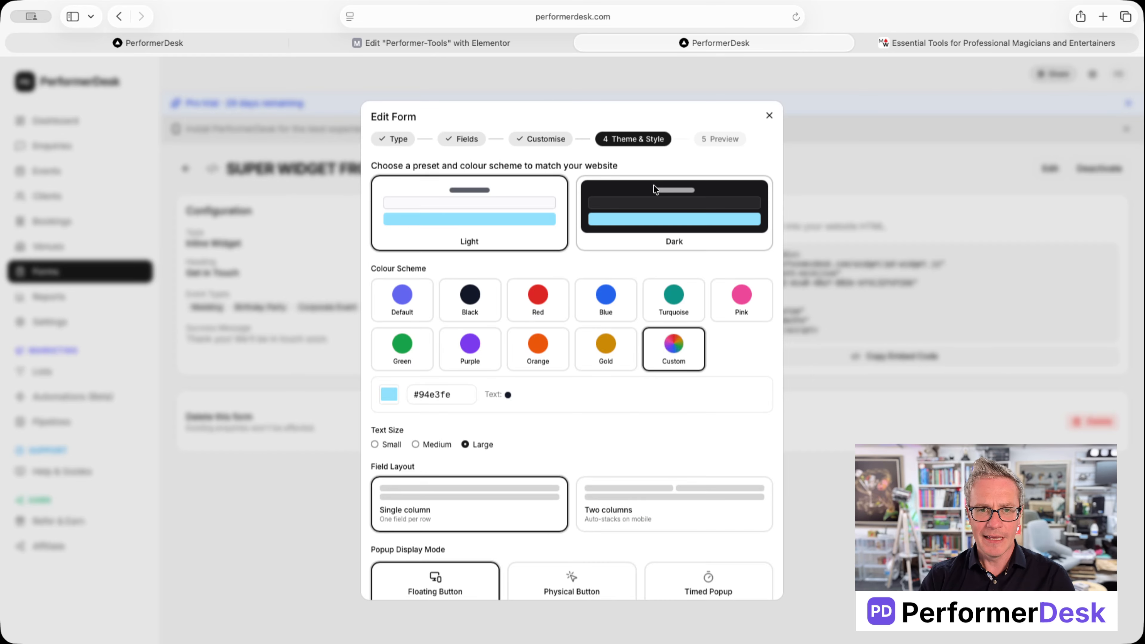
scroll(703, 397, "down", 5)
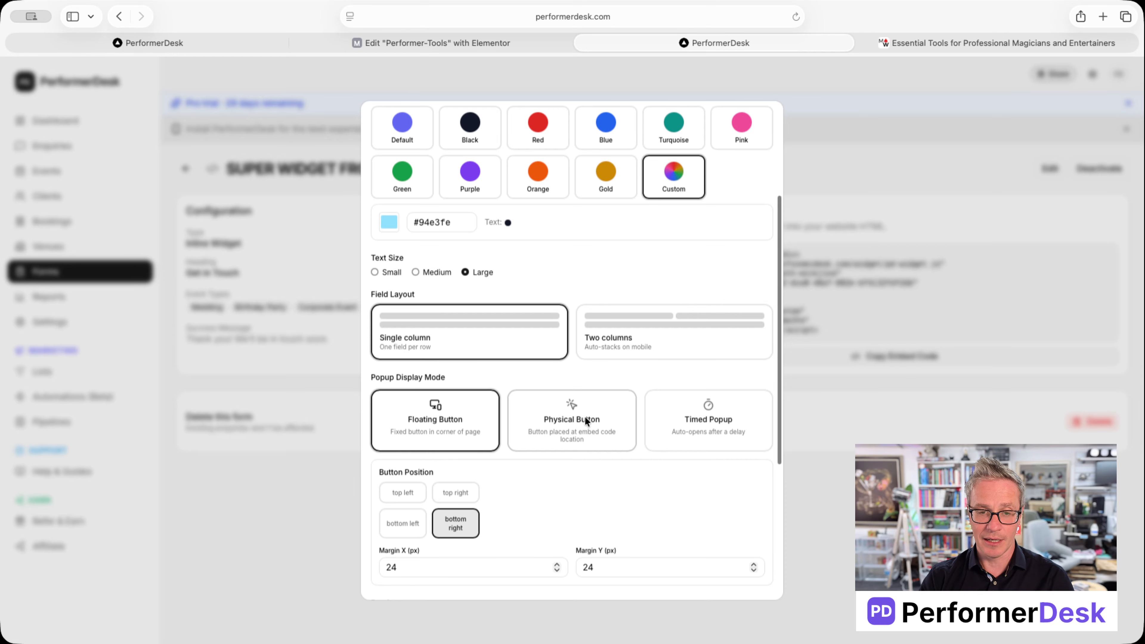
left_click(706, 424)
scroll(631, 491, "down", 3)
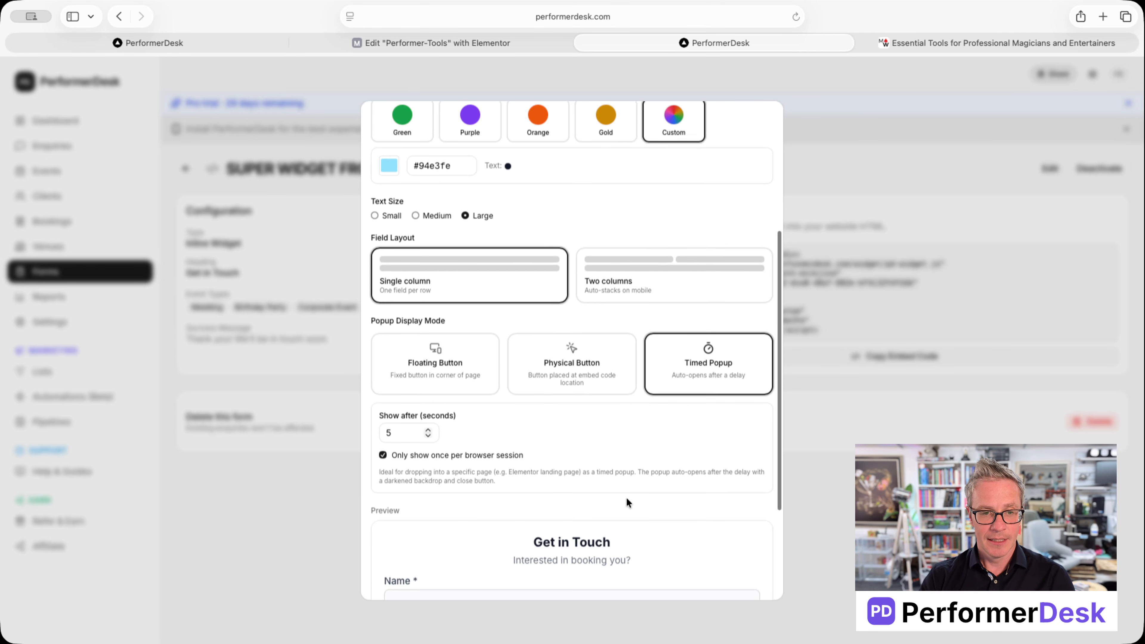
left_click(389, 365)
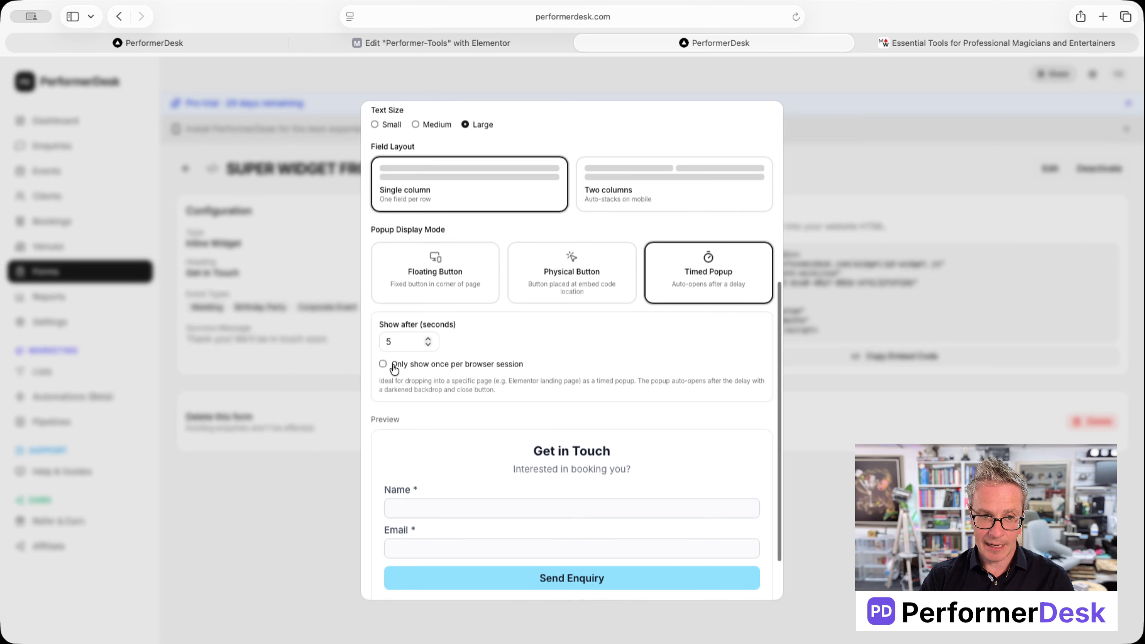
Step: Advance to the Preview step and select the updated embed code showing data-display="timed"
scroll(617, 432, "down", 2)
left_click(741, 578)
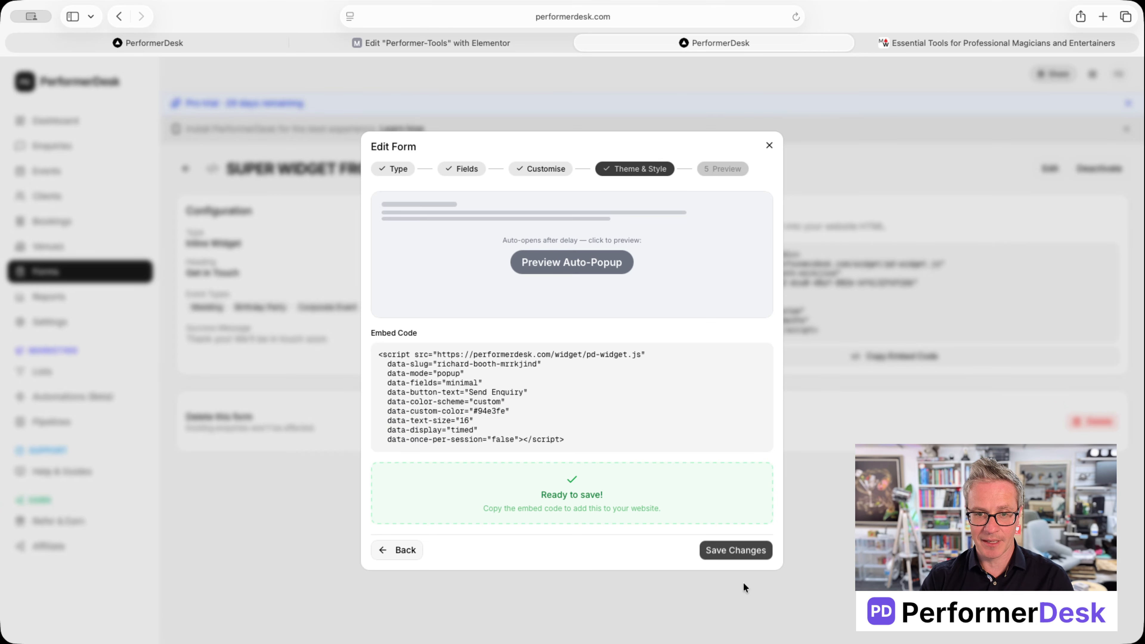
left_click_drag(589, 444, 388, 343)
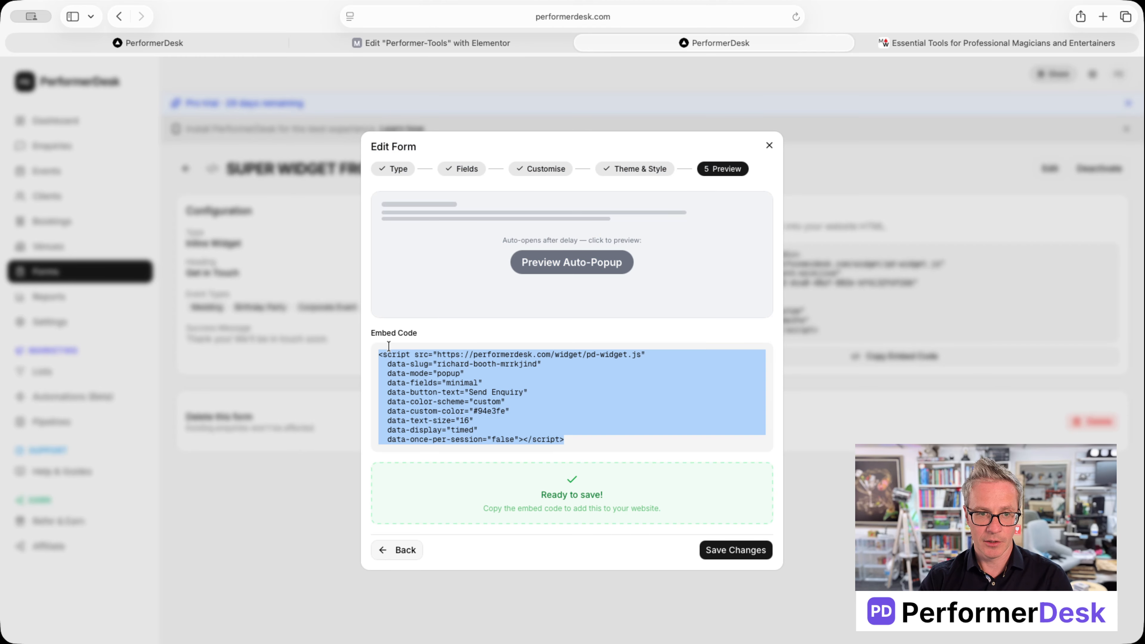
left_click(379, 348)
left_click(378, 351)
key("super+c")
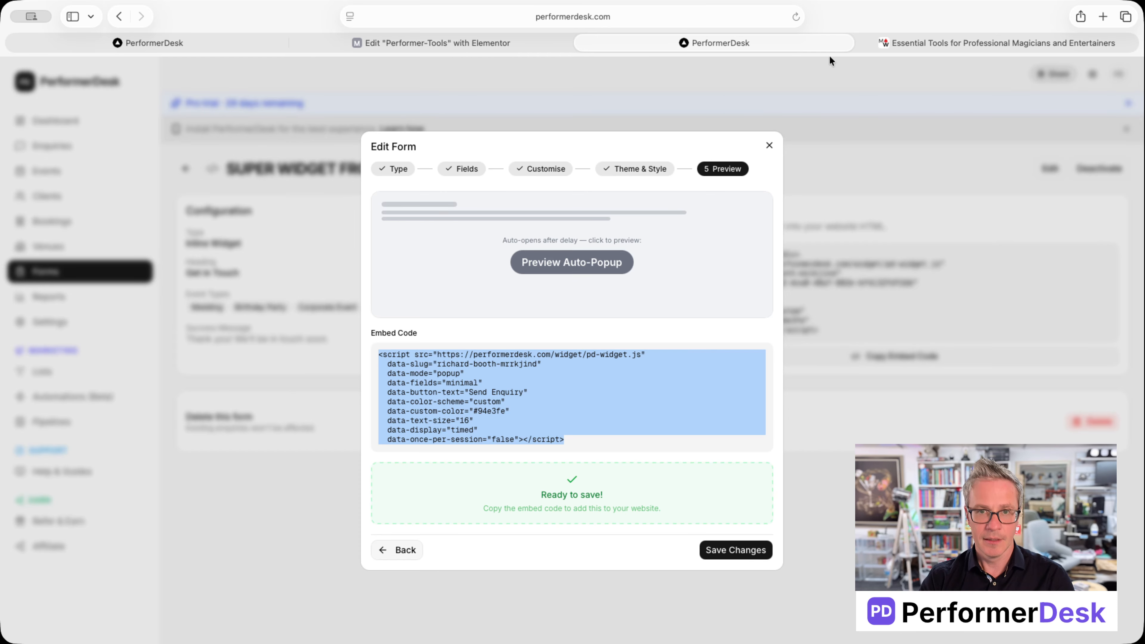
Step: Replace the Elementor HTML Code box contents with the new popup script and publish the page
left_click(532, 43)
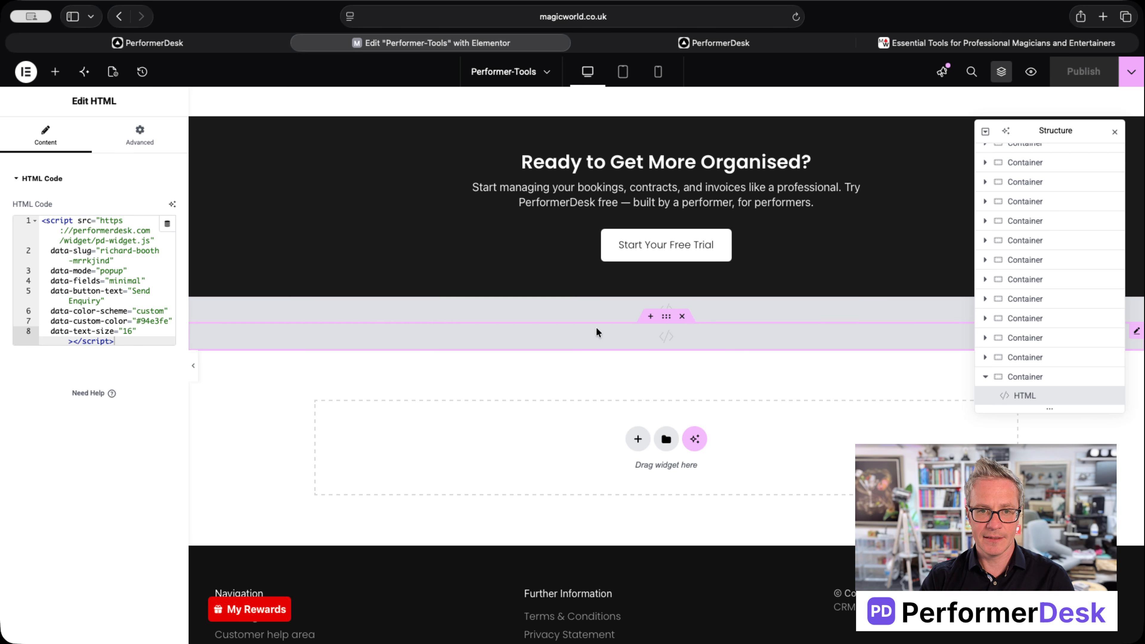
key("super+a")
key("super+v")
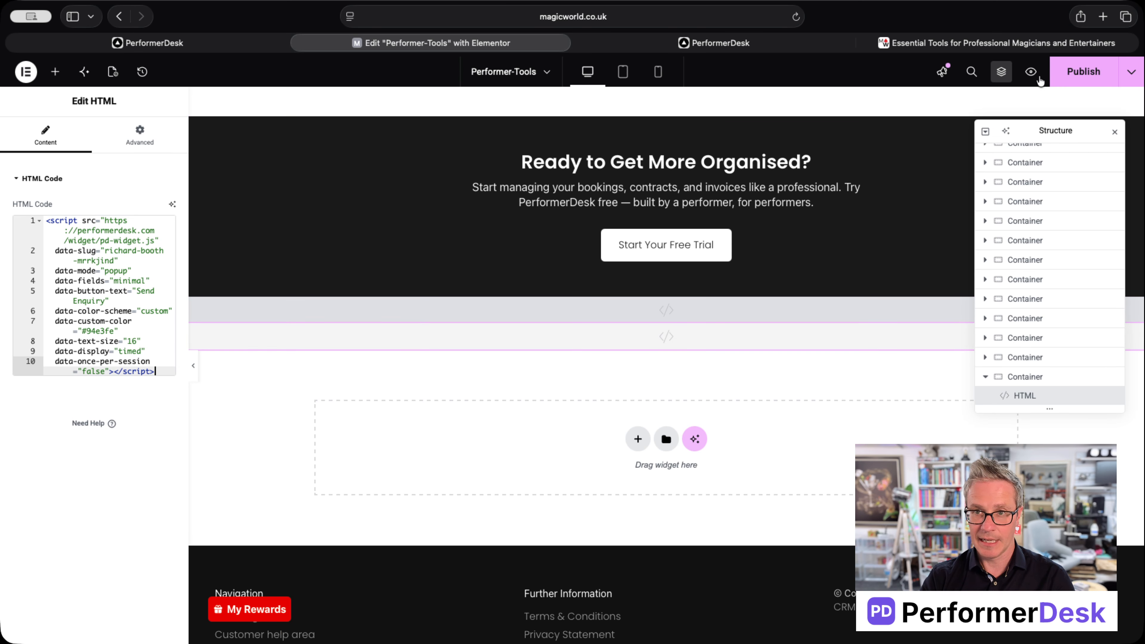
left_click(1082, 71)
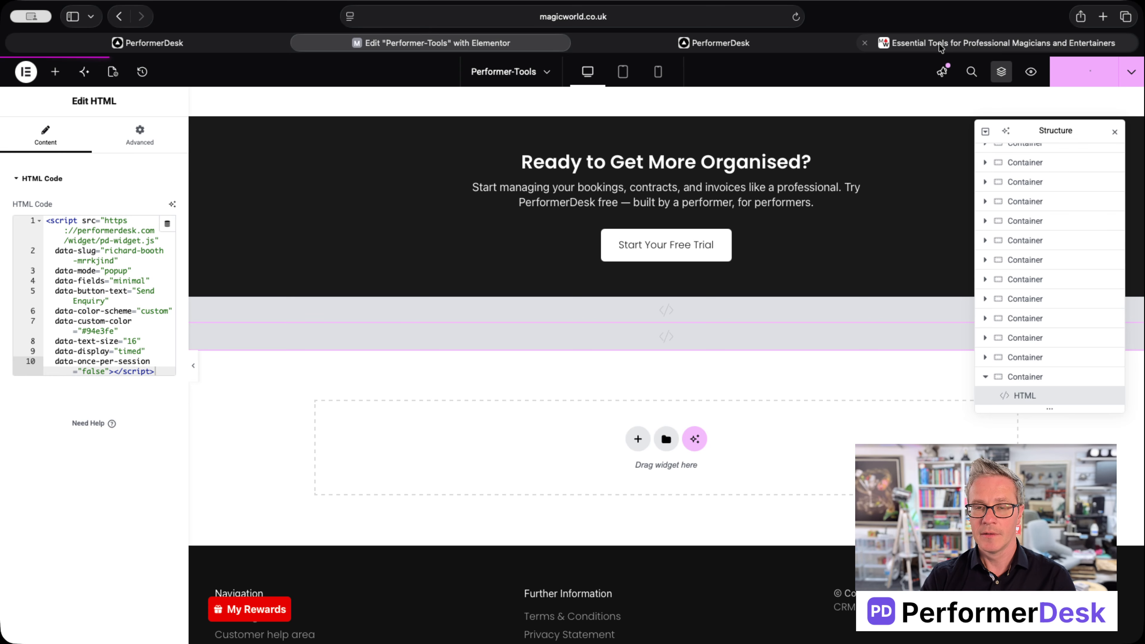
Step: Reload the live Essential Tools page so the enquiry popup appears, then close it
mouse_move(938, 43)
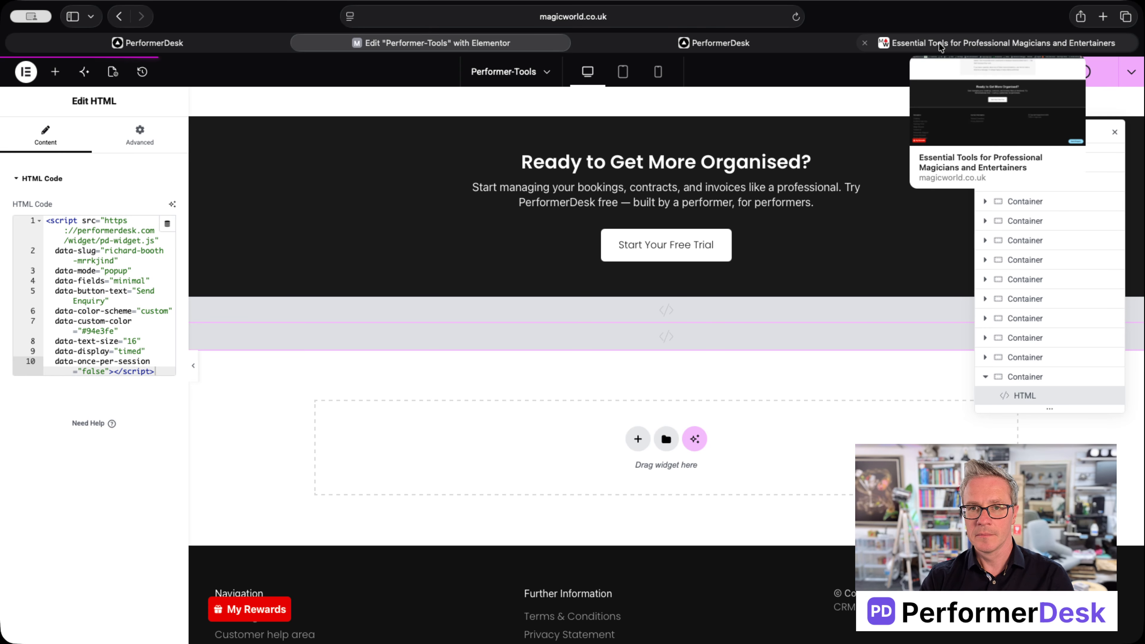
left_click(940, 44)
right_click(789, 357)
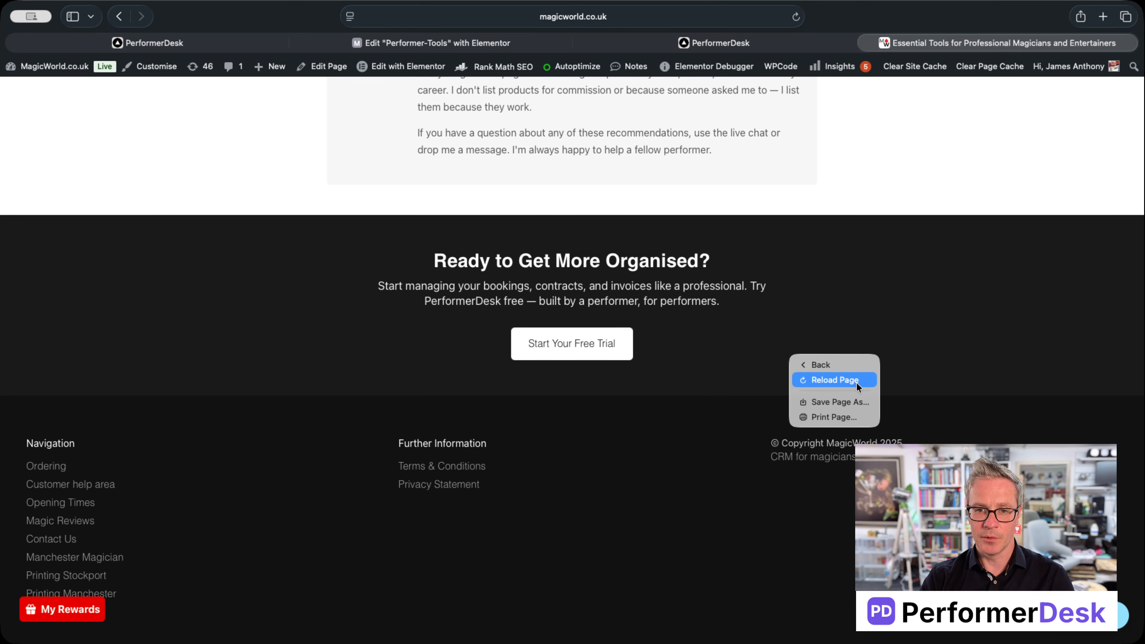
left_click(855, 380)
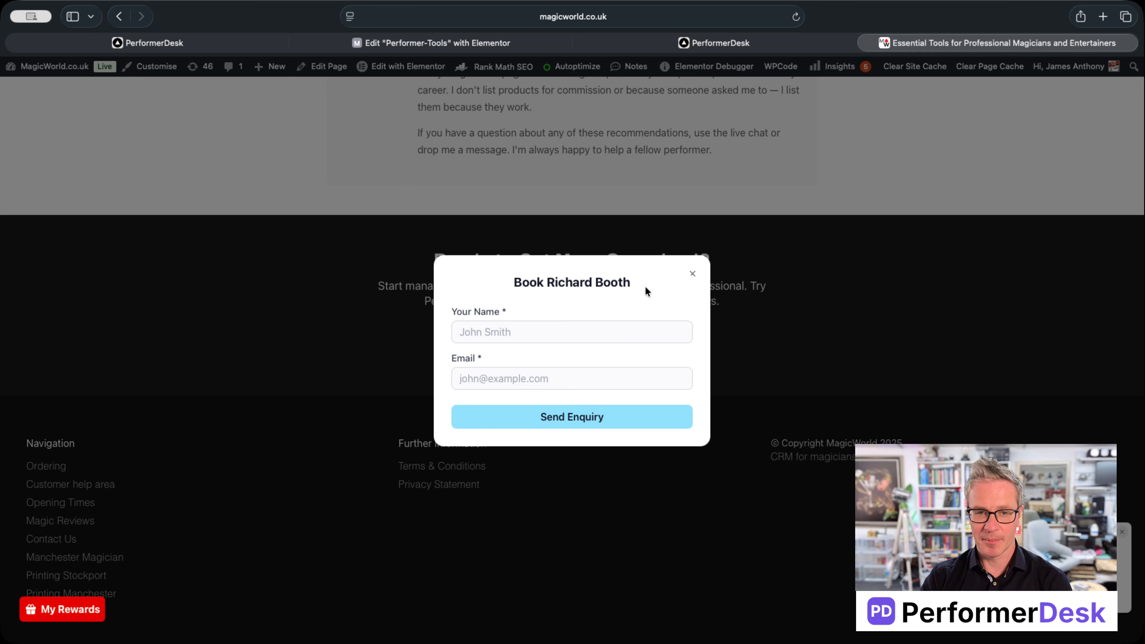
left_click(693, 274)
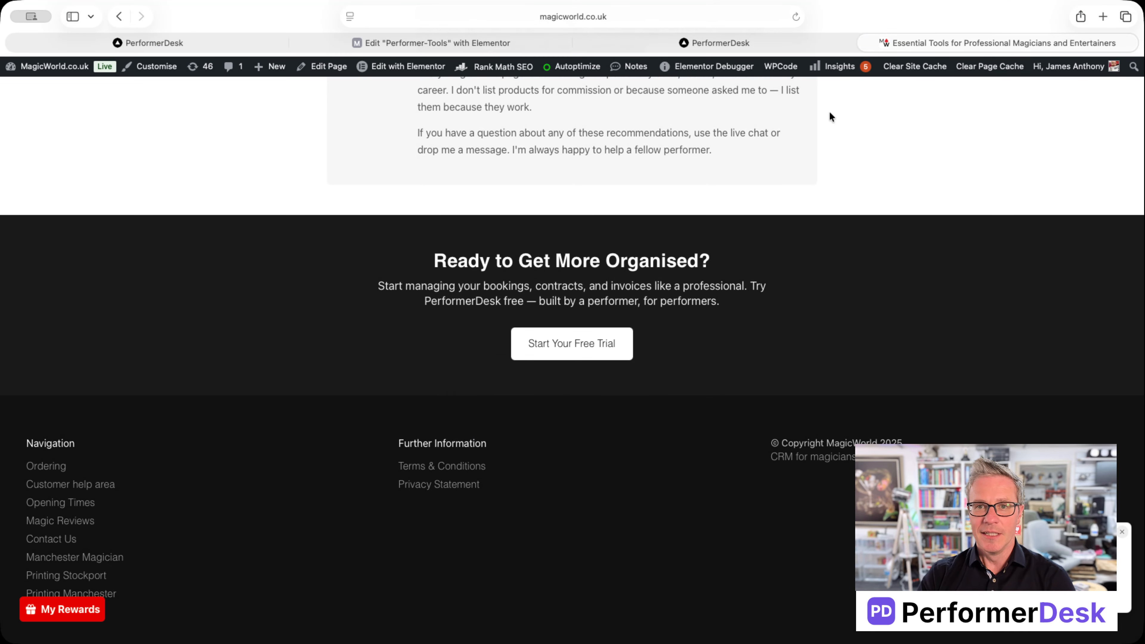
Step: Review the PerformerDesk form's Theme & Style settings
left_click(659, 44)
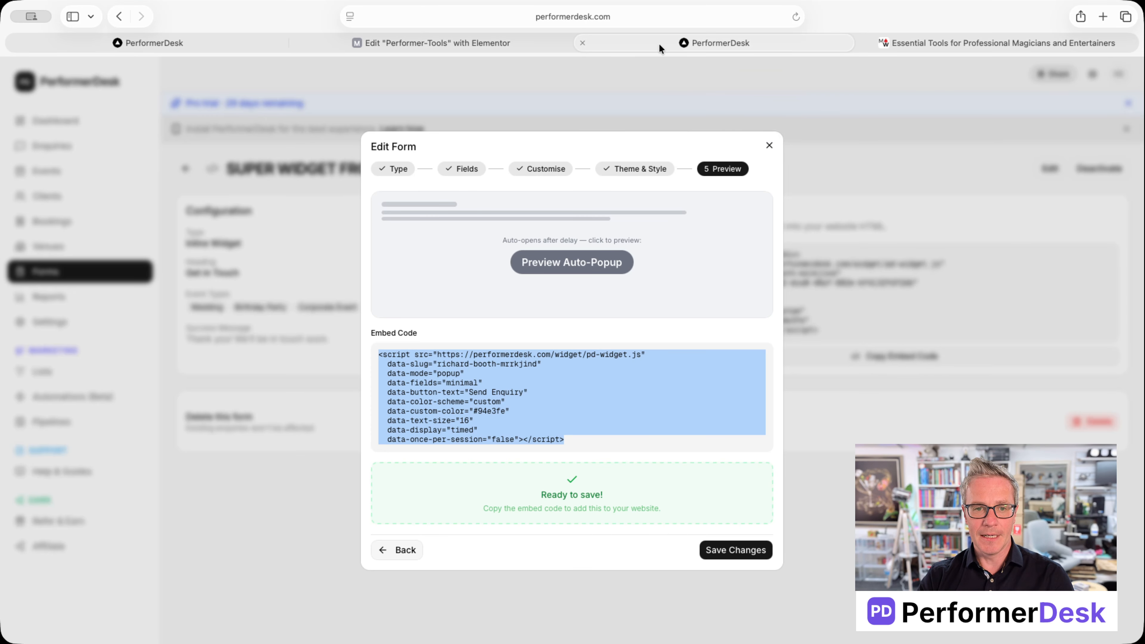
left_click(640, 170)
scroll(651, 319, "down", 7)
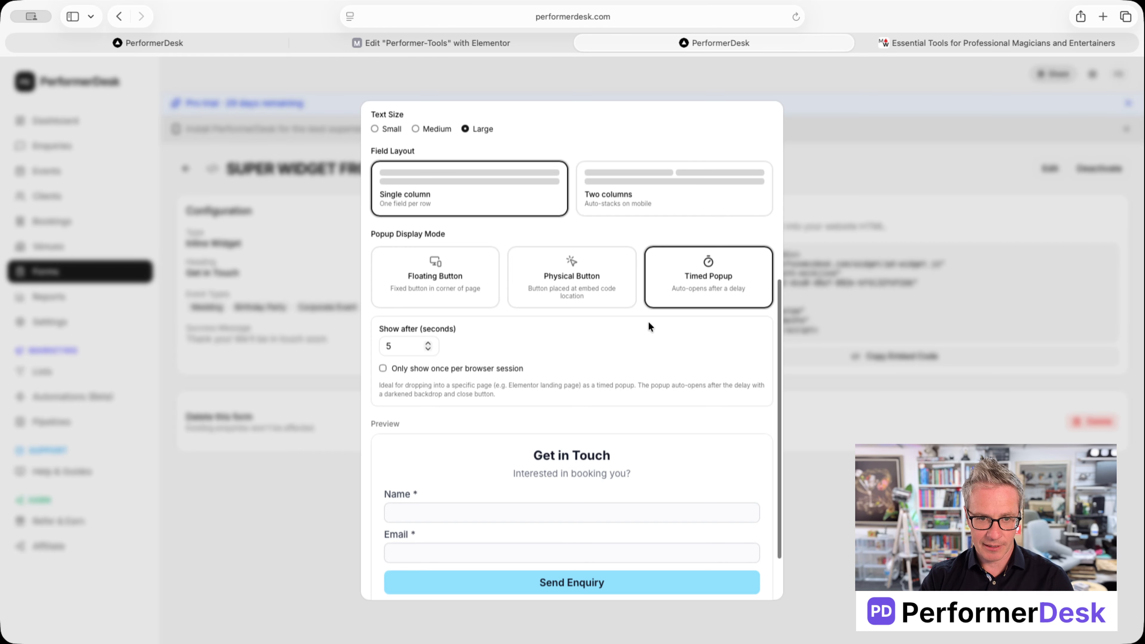
scroll(633, 329, "up", 2)
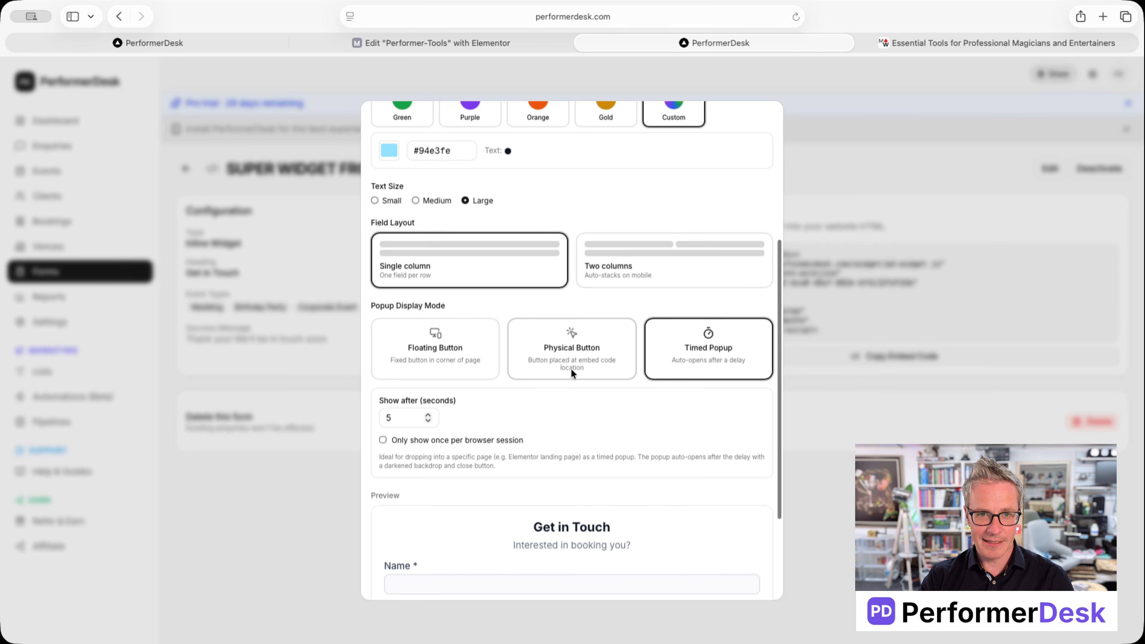
scroll(575, 351, "up", 5)
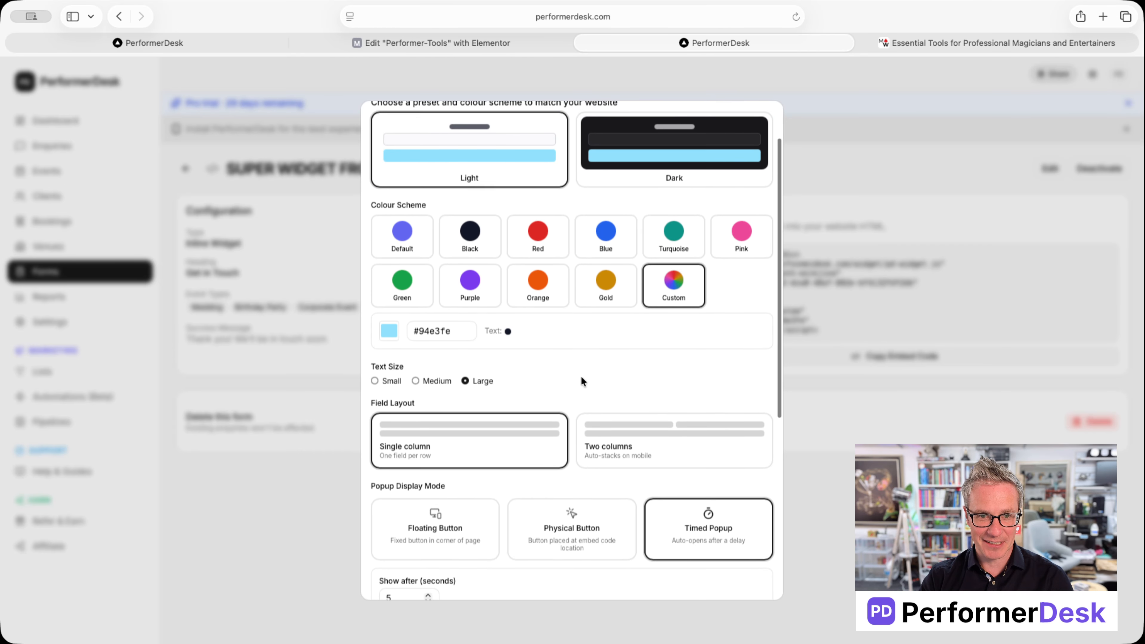
scroll(584, 356, "up", 2)
Step: Check the form's Customise, Fields and Type steps, then close the editor and return to Forms
left_click(522, 140)
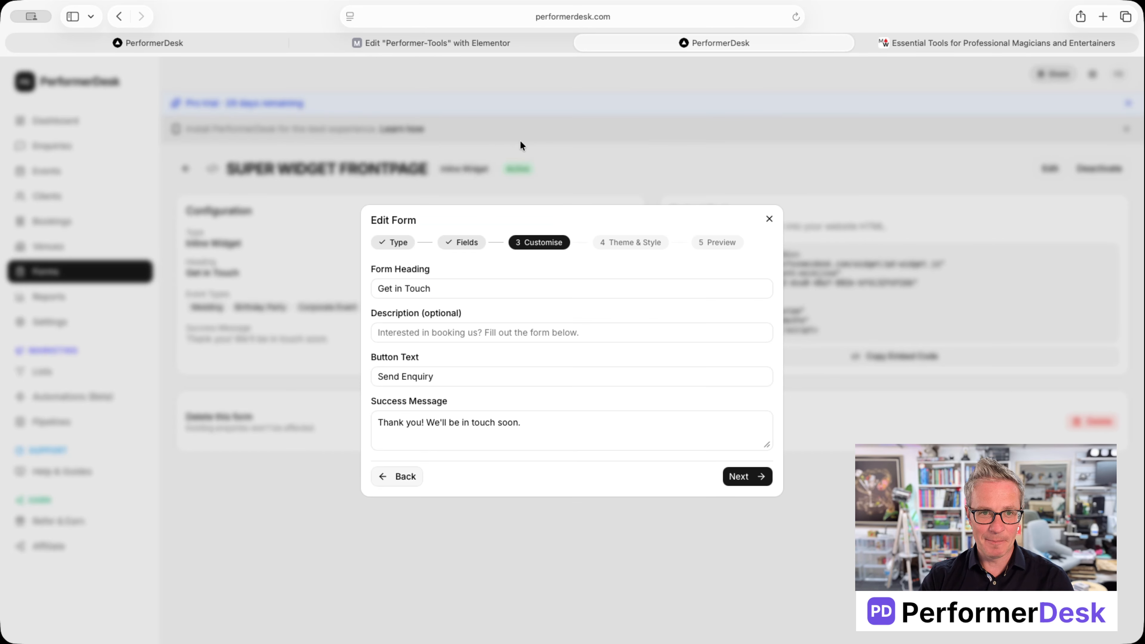
left_click(481, 244)
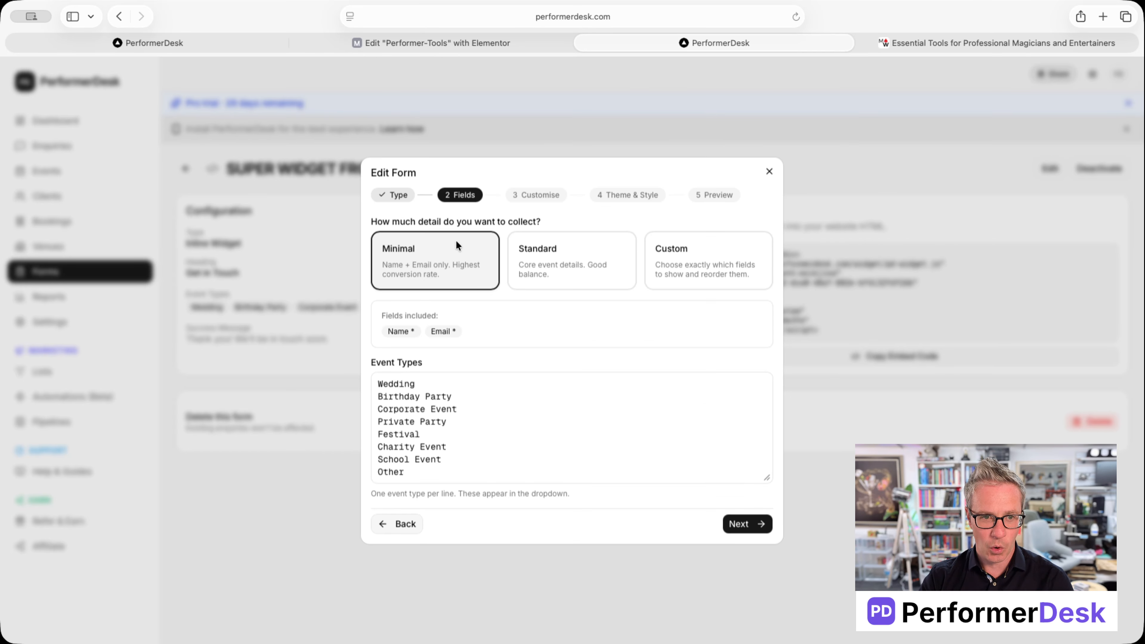
left_click(394, 197)
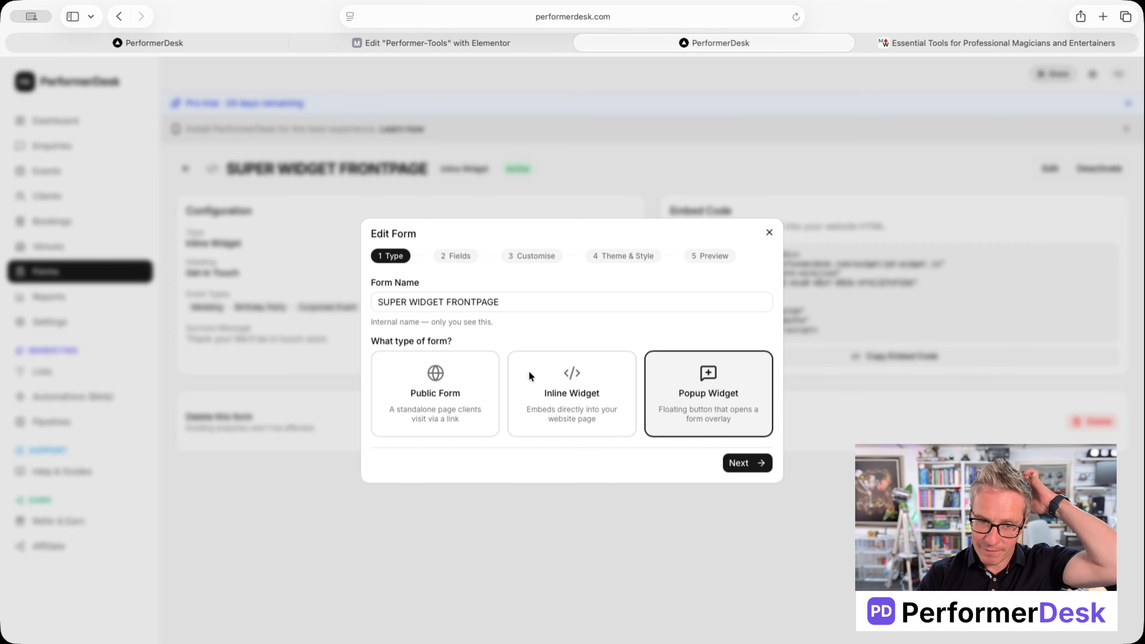
left_click(768, 233)
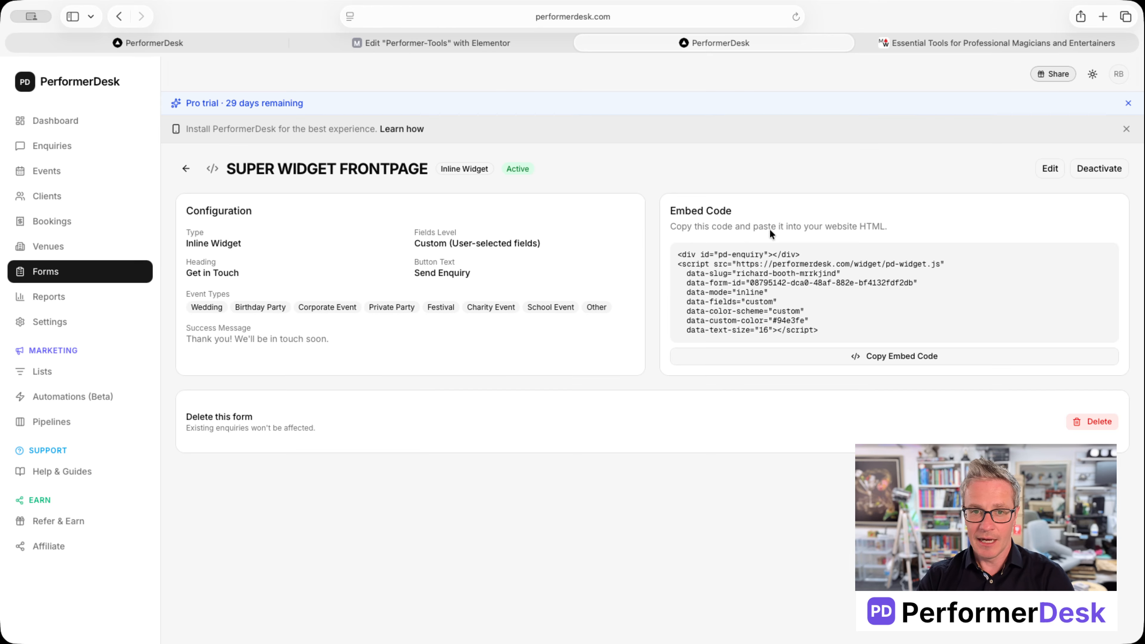
left_click(42, 278)
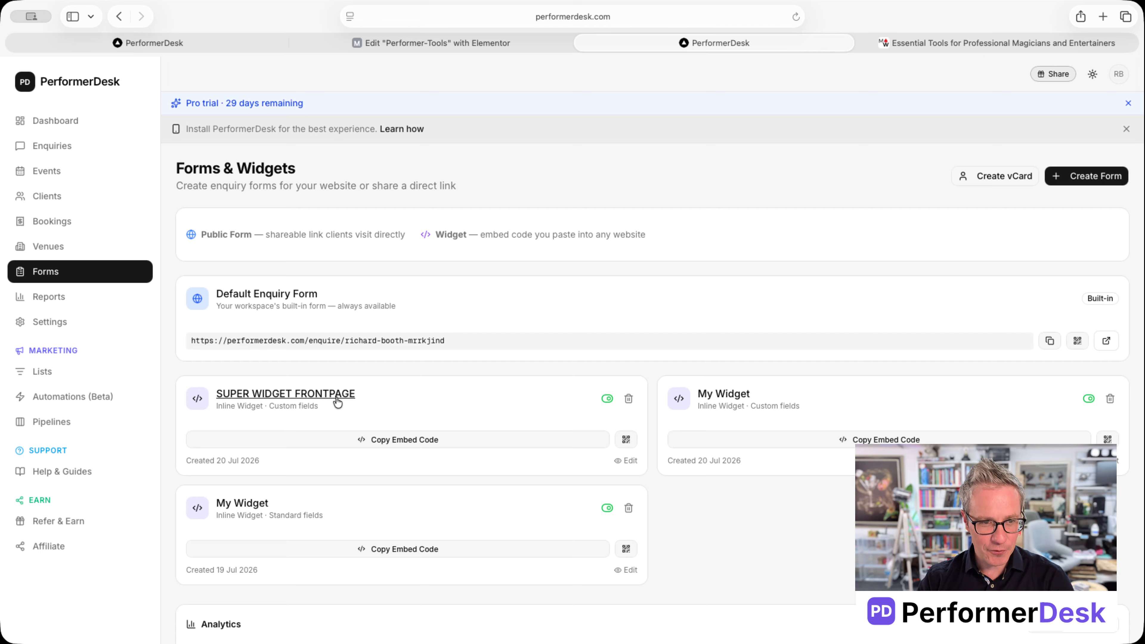
Step: Copy the embed code from the SUPER WIDGET FRONTPAGE card
left_click(424, 439)
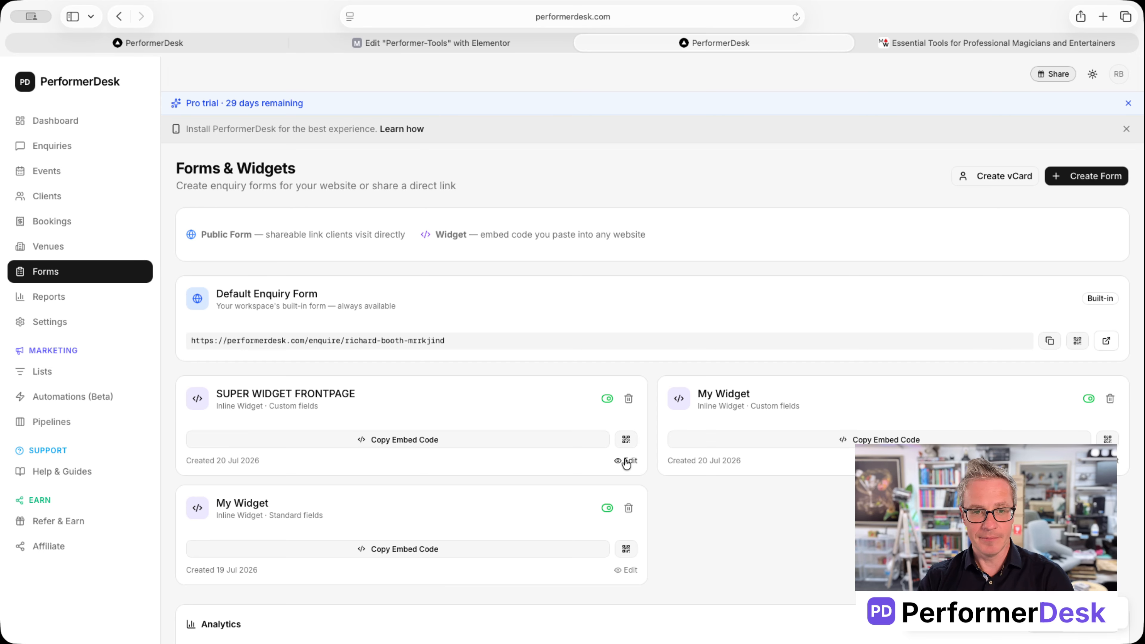
Step: Open the SUPER WIDGET FRONTPAGE QR code and label its usage FACEBOOK, tracked as qr_facebook
left_click(625, 439)
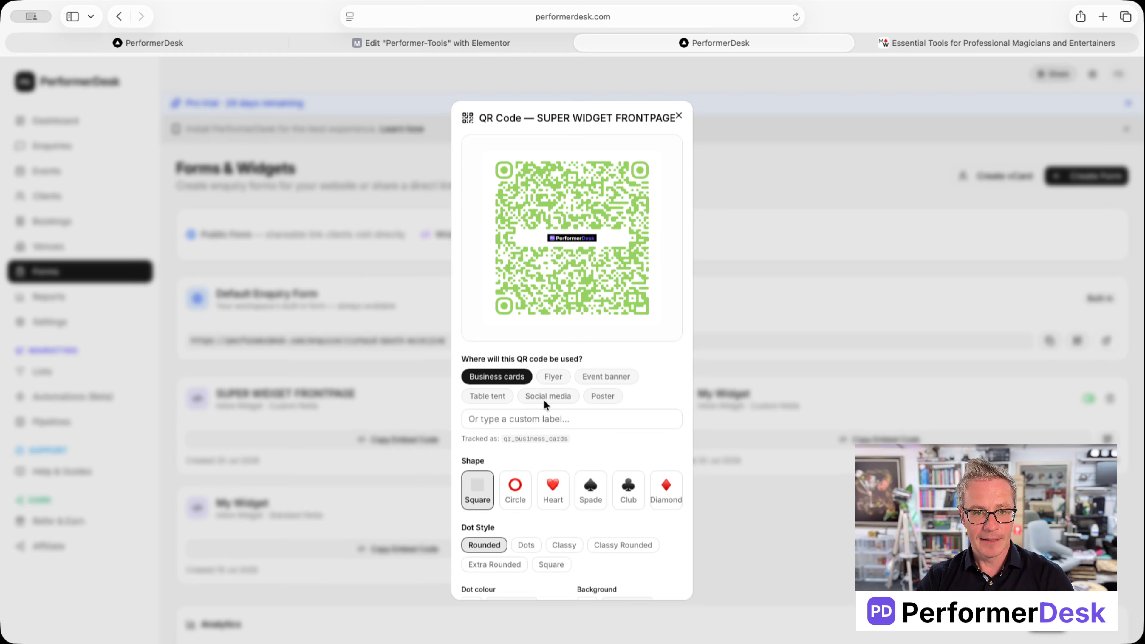
left_click(551, 377)
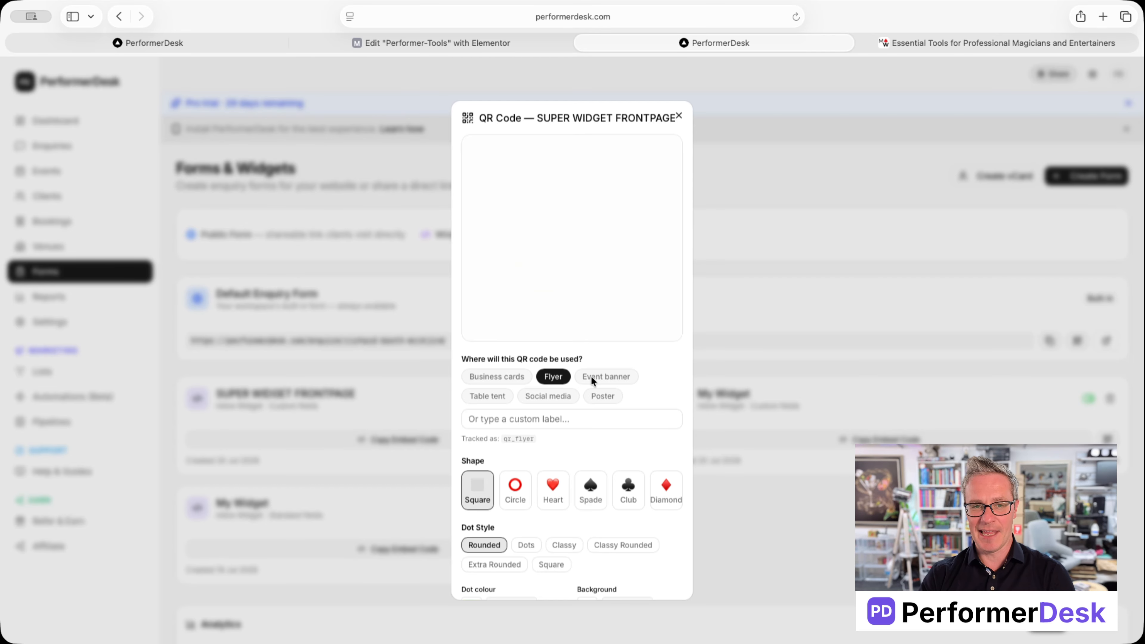
left_click(598, 376)
left_click(546, 418)
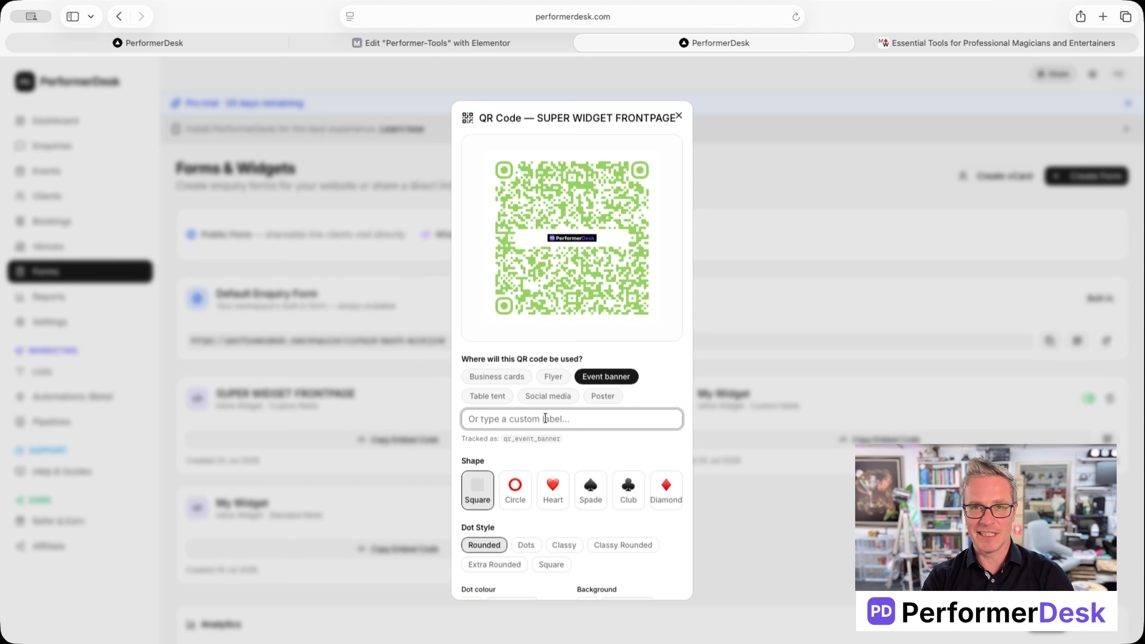
type("FACEBOOK")
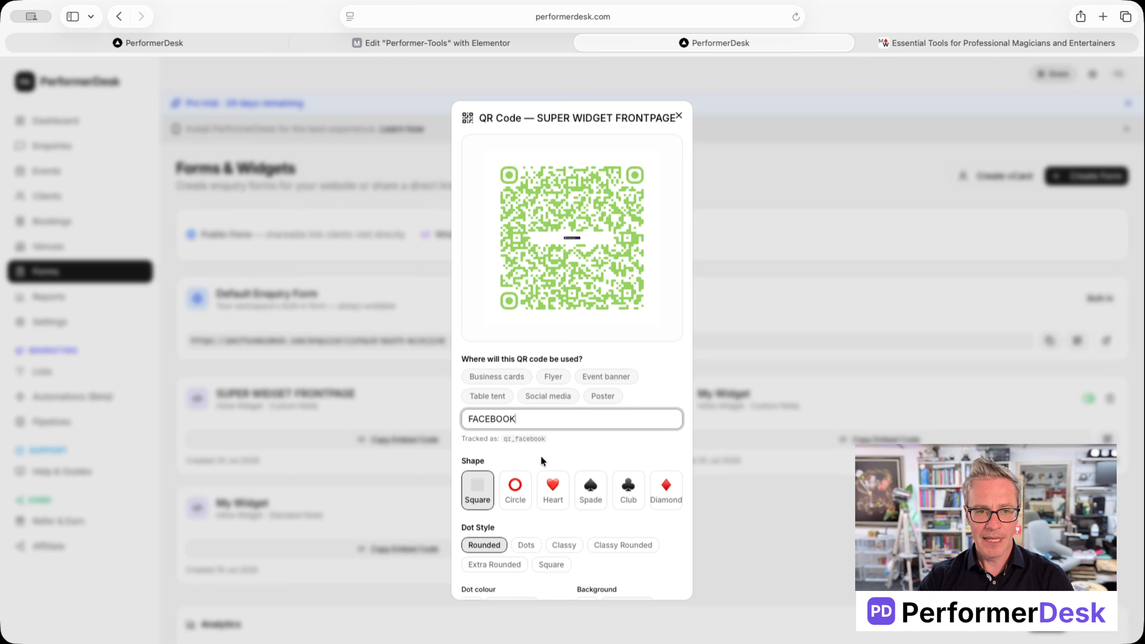
left_click_drag(536, 438, 502, 438)
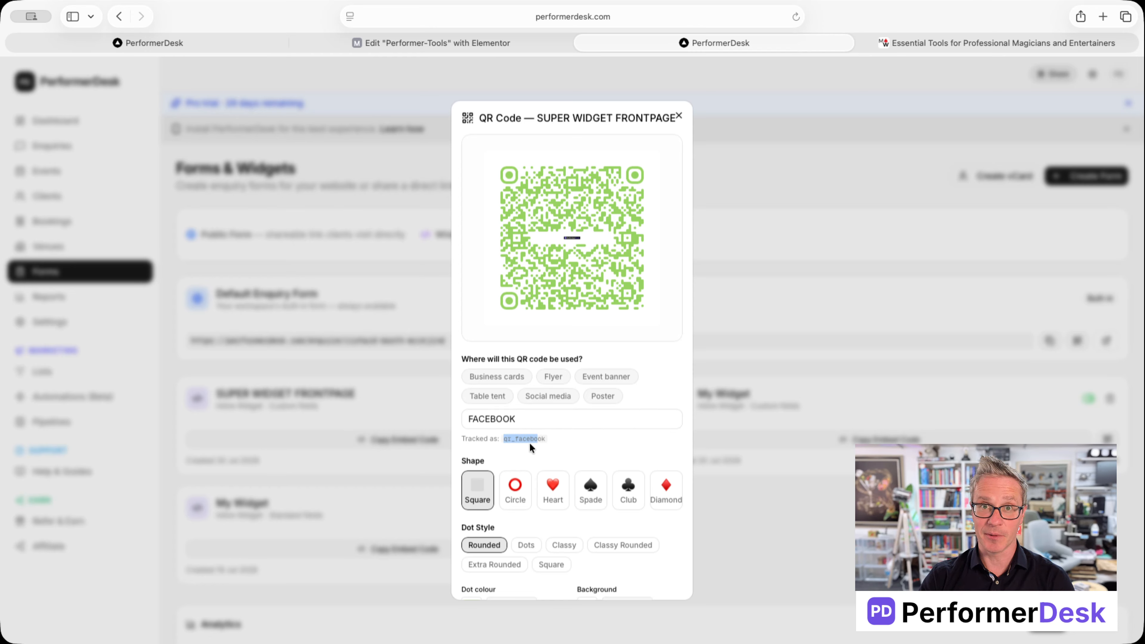
scroll(569, 453, "down", 3)
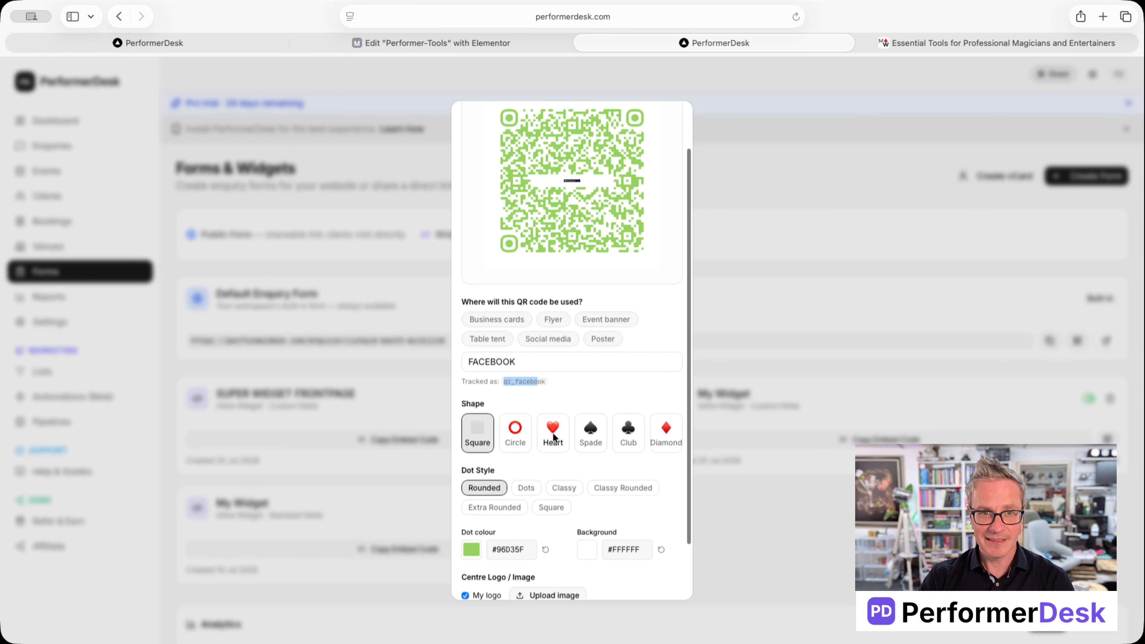
Step: Try the circle, heart, spade and club QR shapes, settling on Diamond
left_click(514, 434)
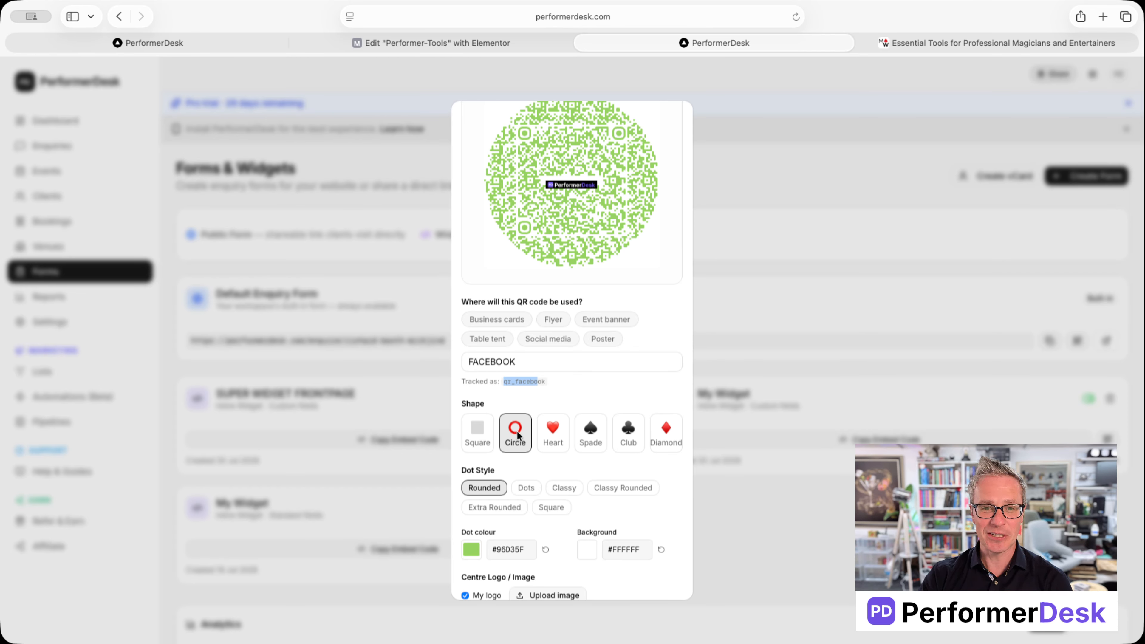
left_click(553, 432)
scroll(596, 468, "up", 2)
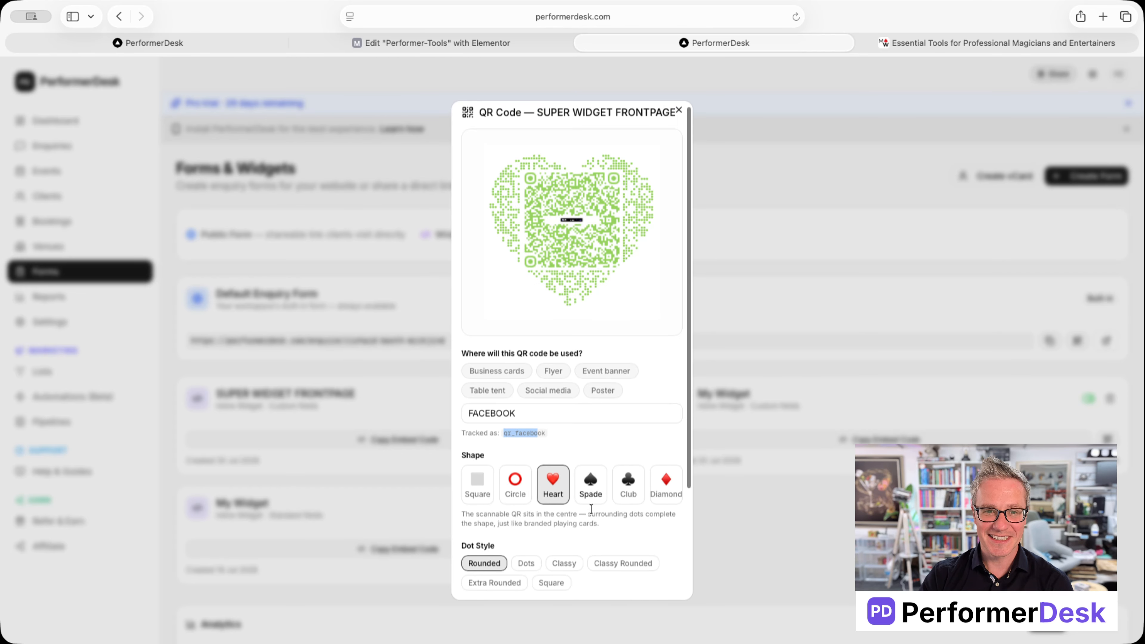
left_click(590, 493)
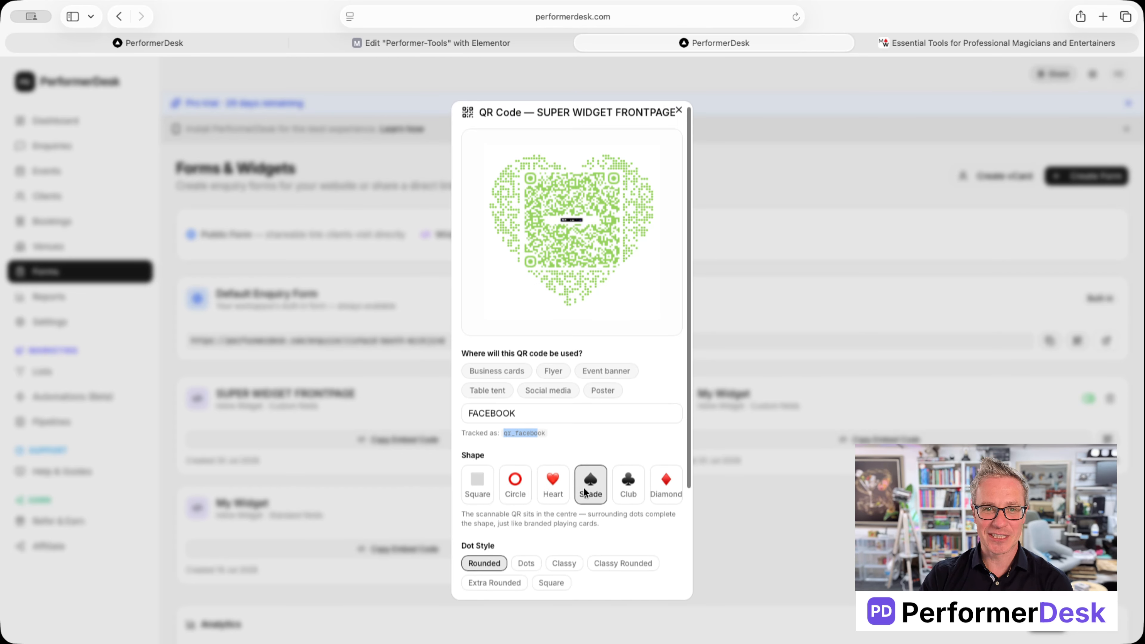
left_click(636, 490)
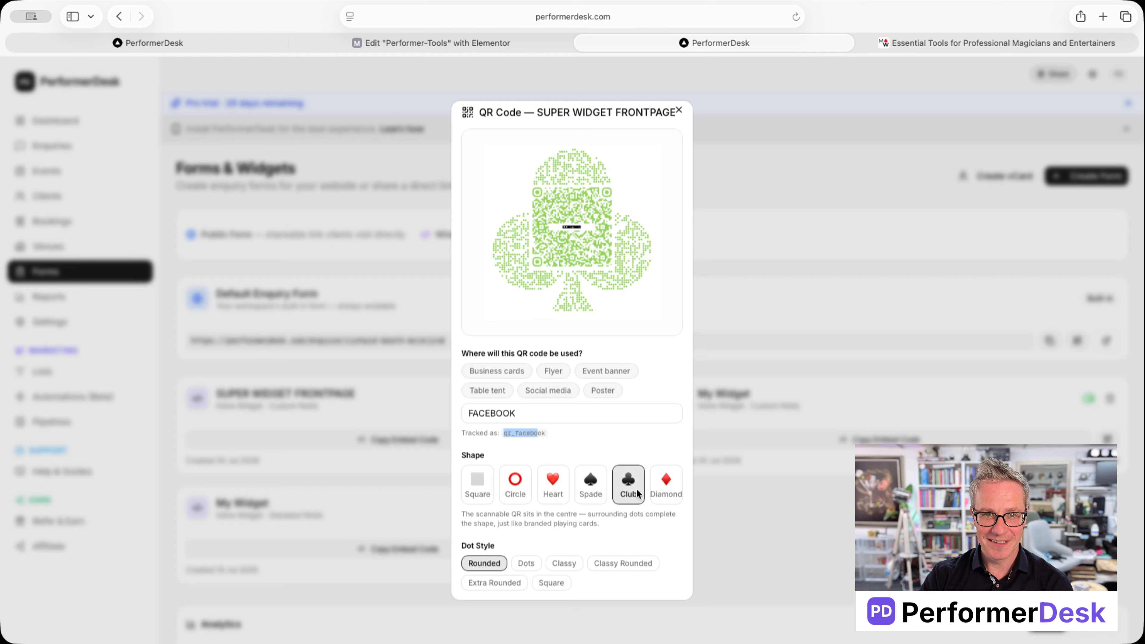
left_click(663, 495)
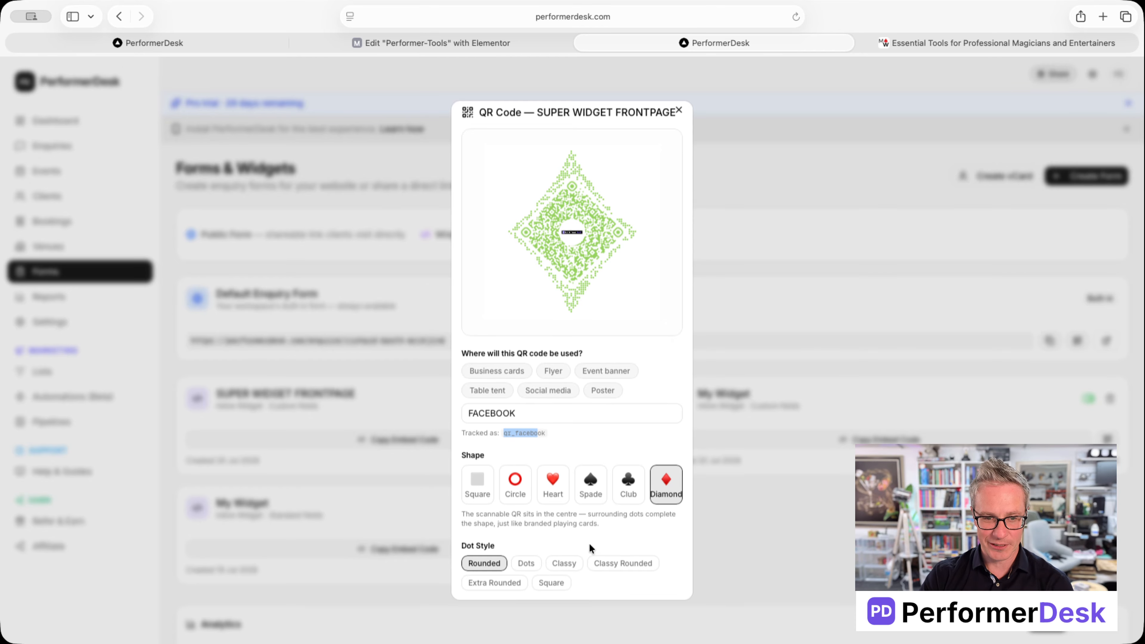
Step: Set the QR dot style to Rounded after trying Dots, Classy and Classy Rounded
scroll(590, 543, "down", 2)
left_click(526, 531)
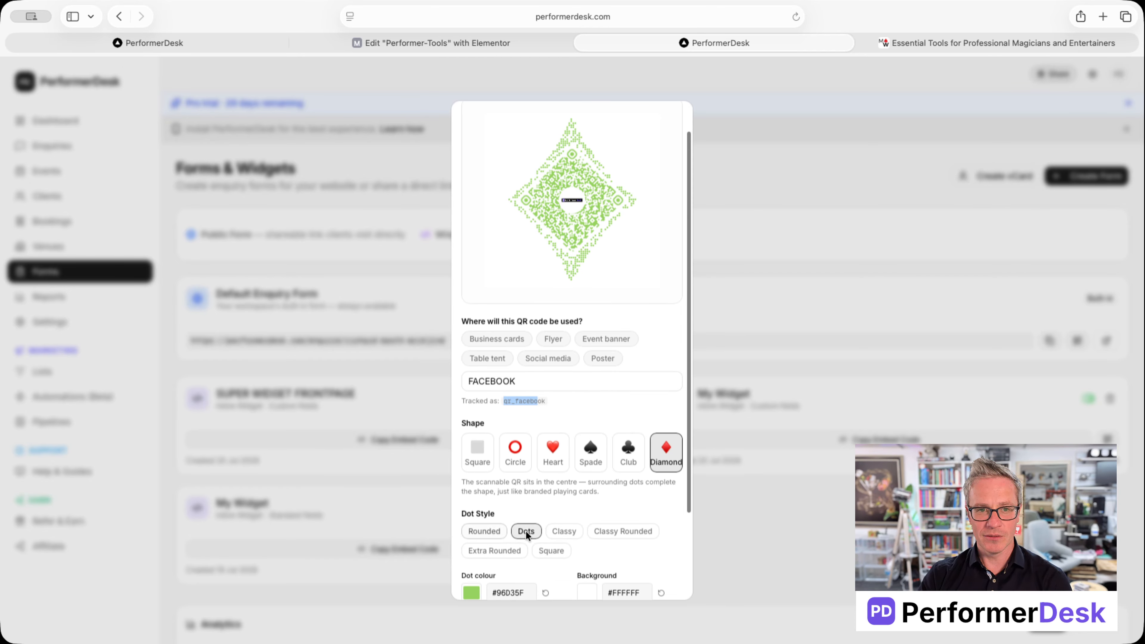
left_click(559, 530)
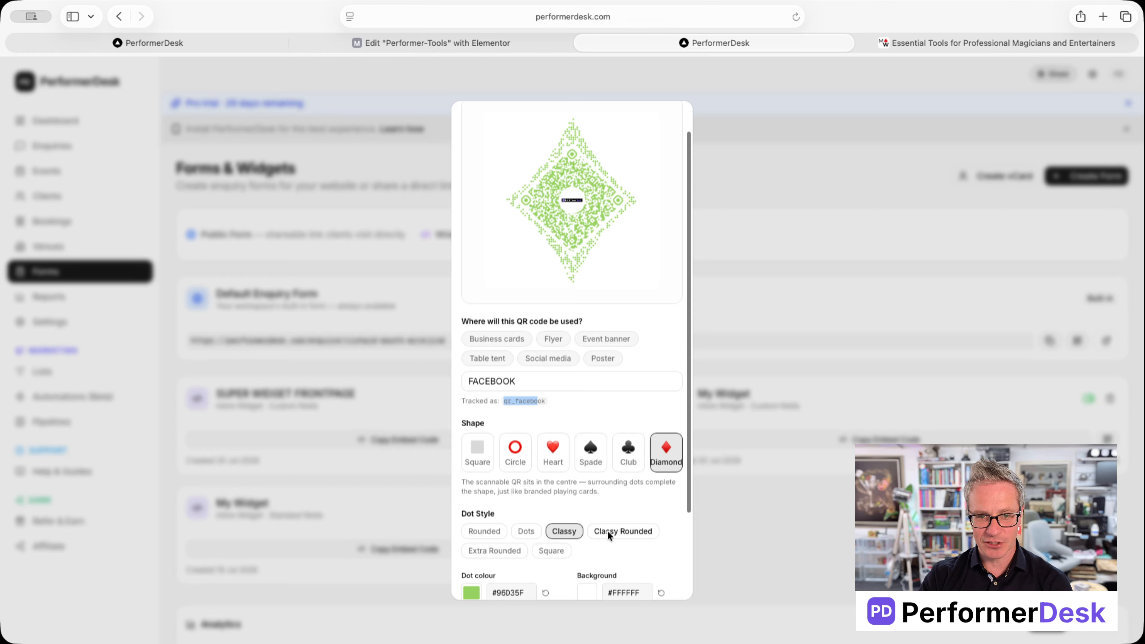
left_click(608, 530)
left_click(489, 530)
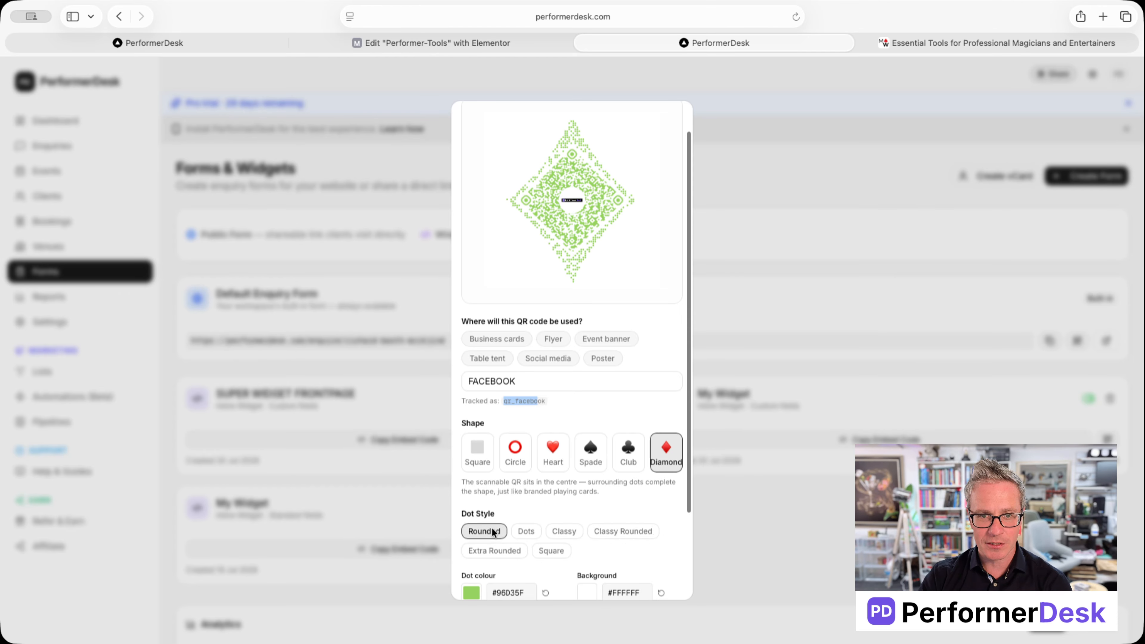
Step: Make the QR code dots red (#E32400) on the #FFFFFF background
scroll(581, 466, "down", 3)
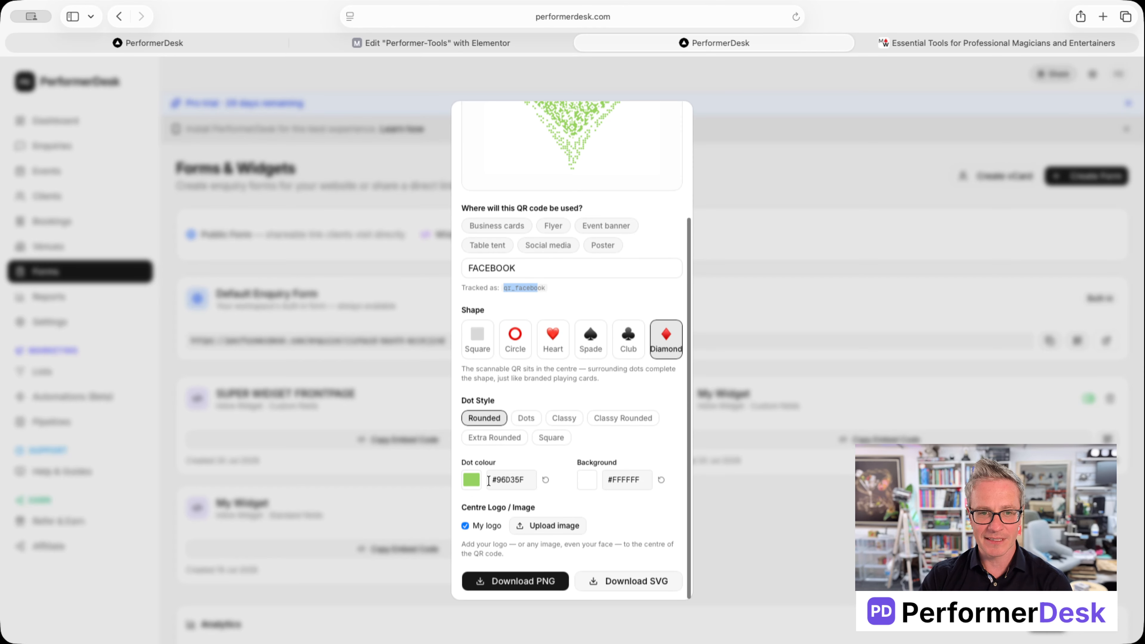
left_click(471, 480)
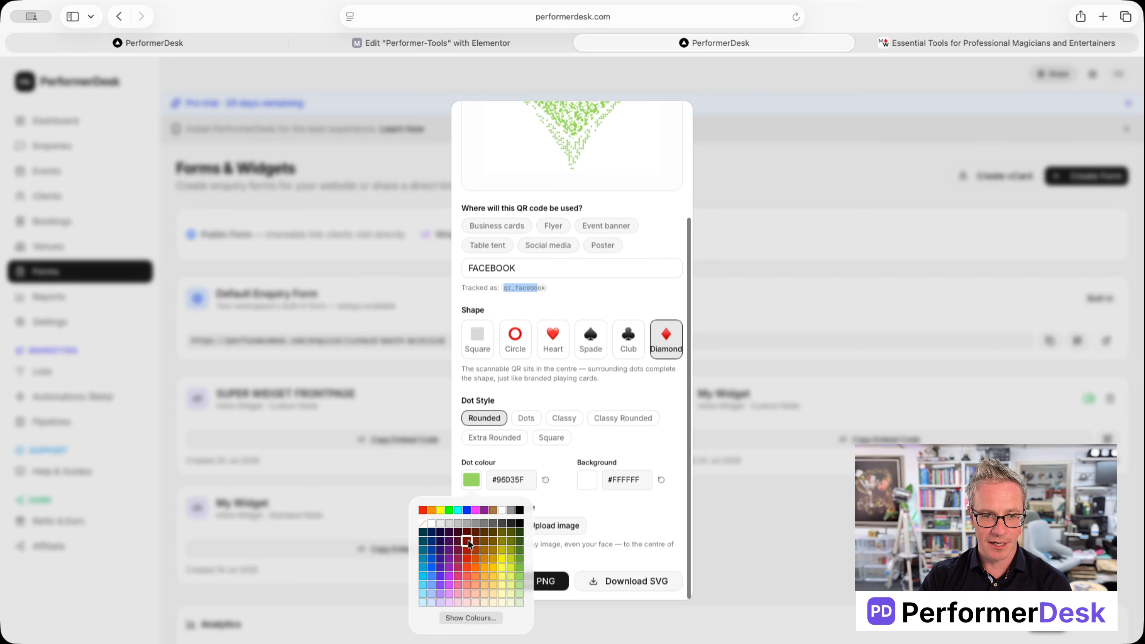
left_click(467, 558)
scroll(555, 475, "up", 3)
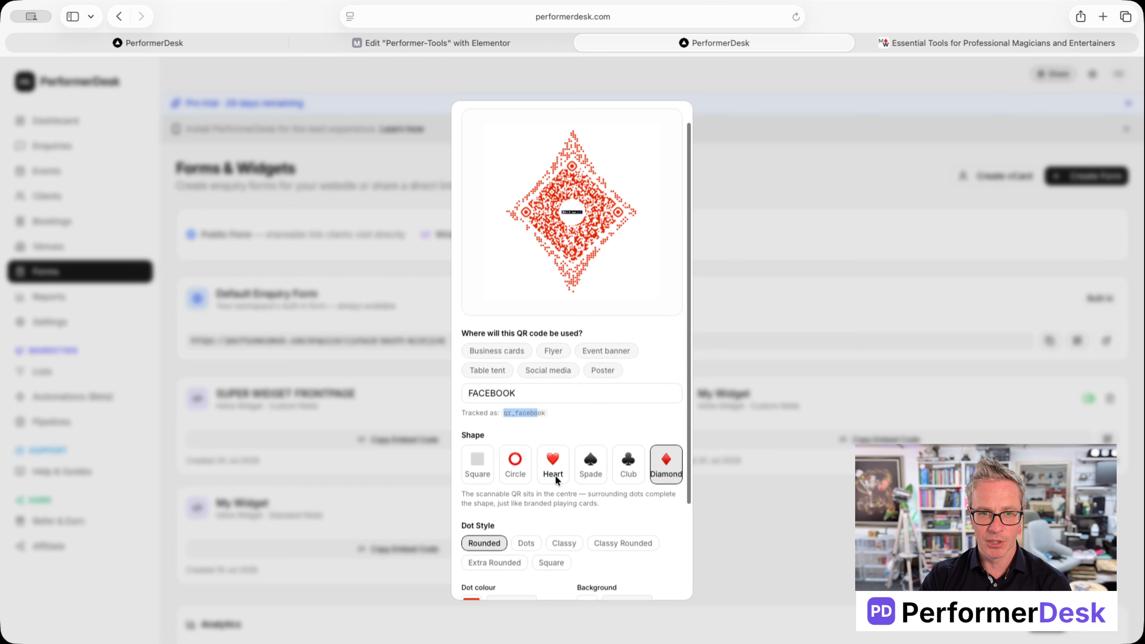
scroll(557, 474, "down", 3)
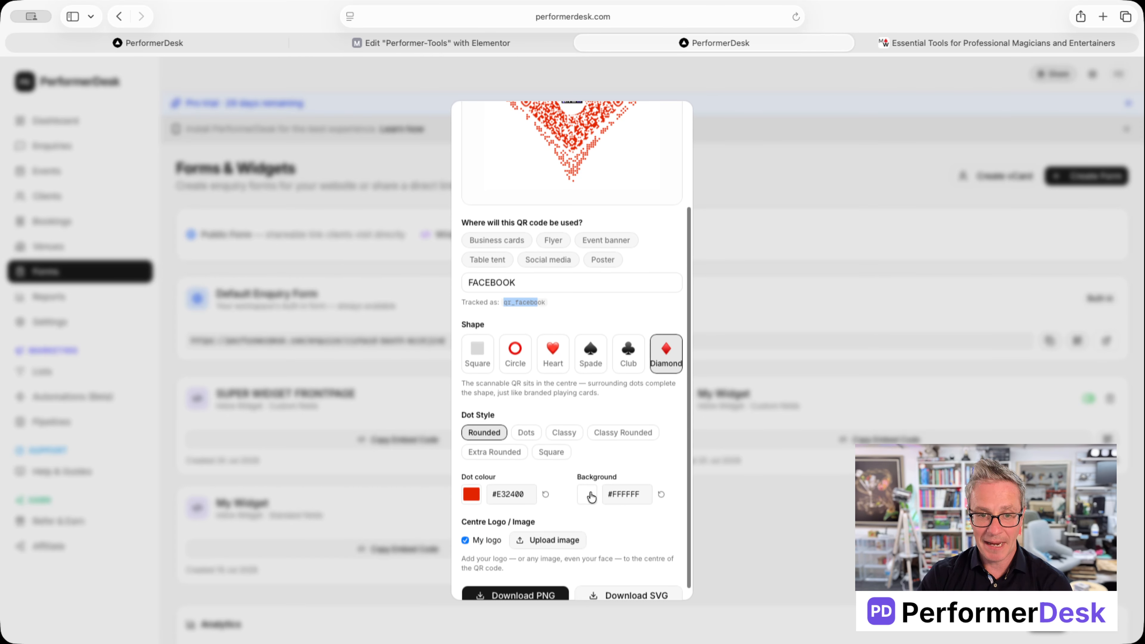
scroll(586, 495, "down", 1)
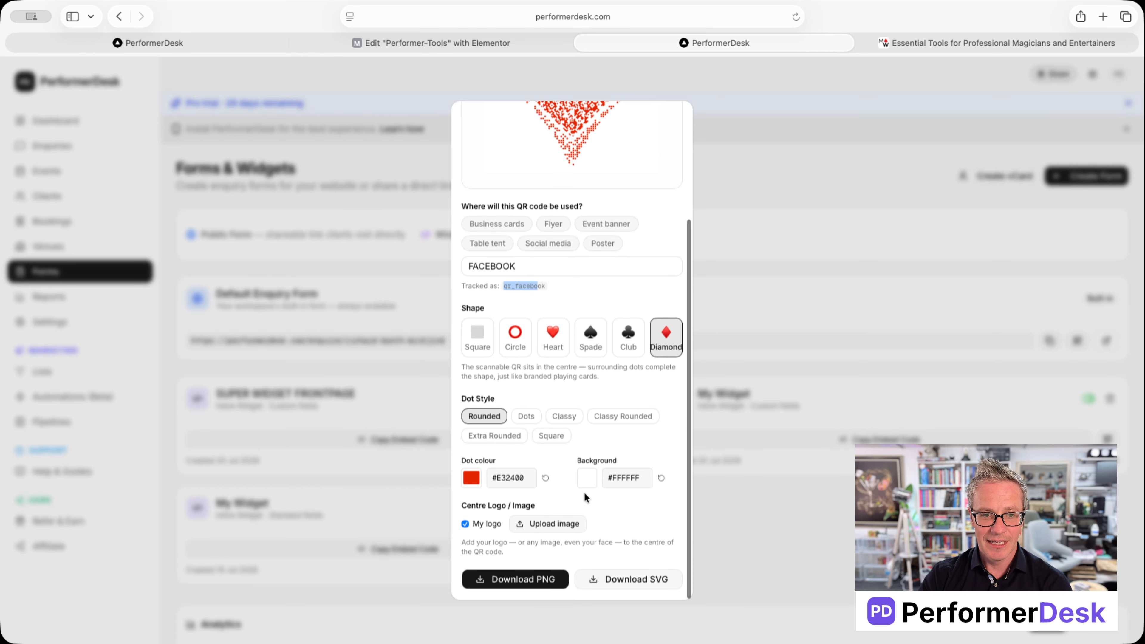
Step: Upload qr-code.png from Downloads as the QR code's centre image
left_click(545, 526)
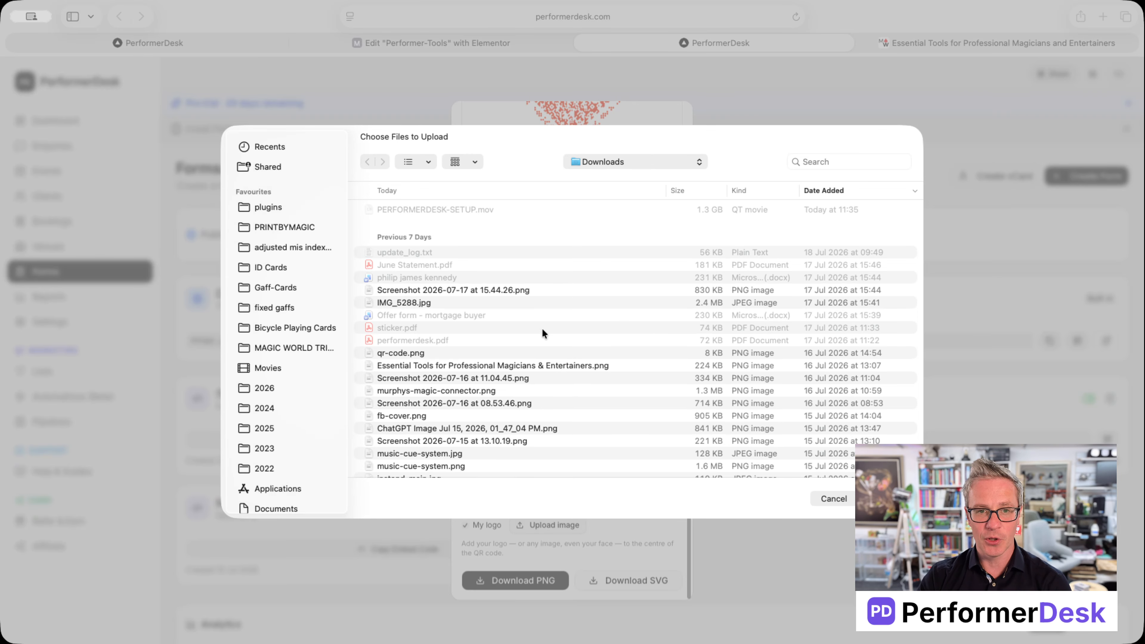
left_click(407, 301)
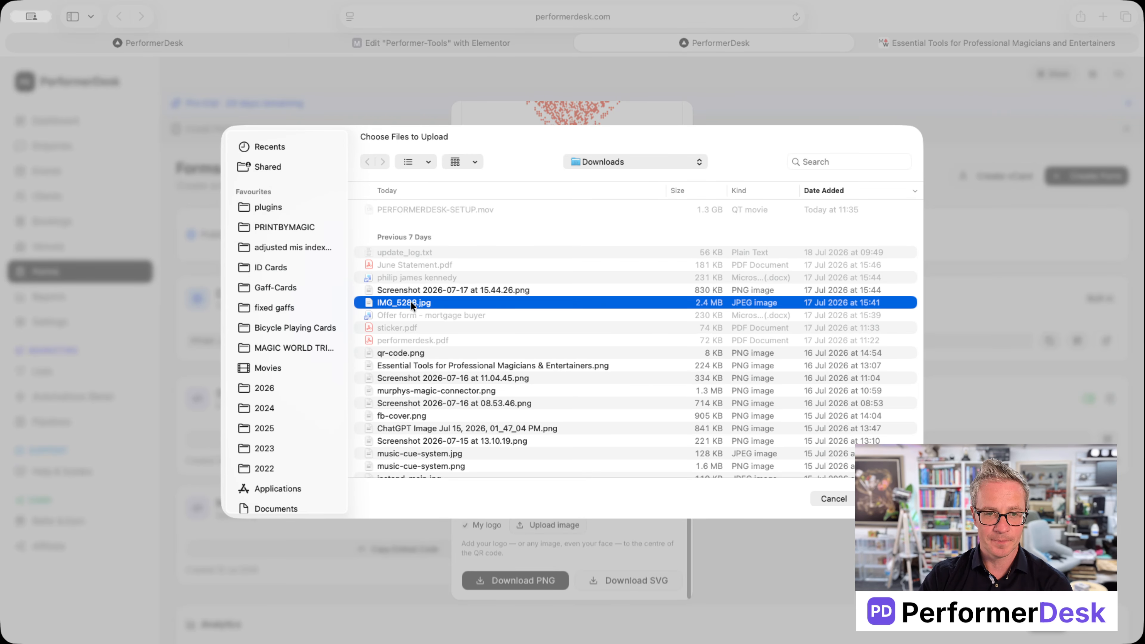
double_click(402, 353)
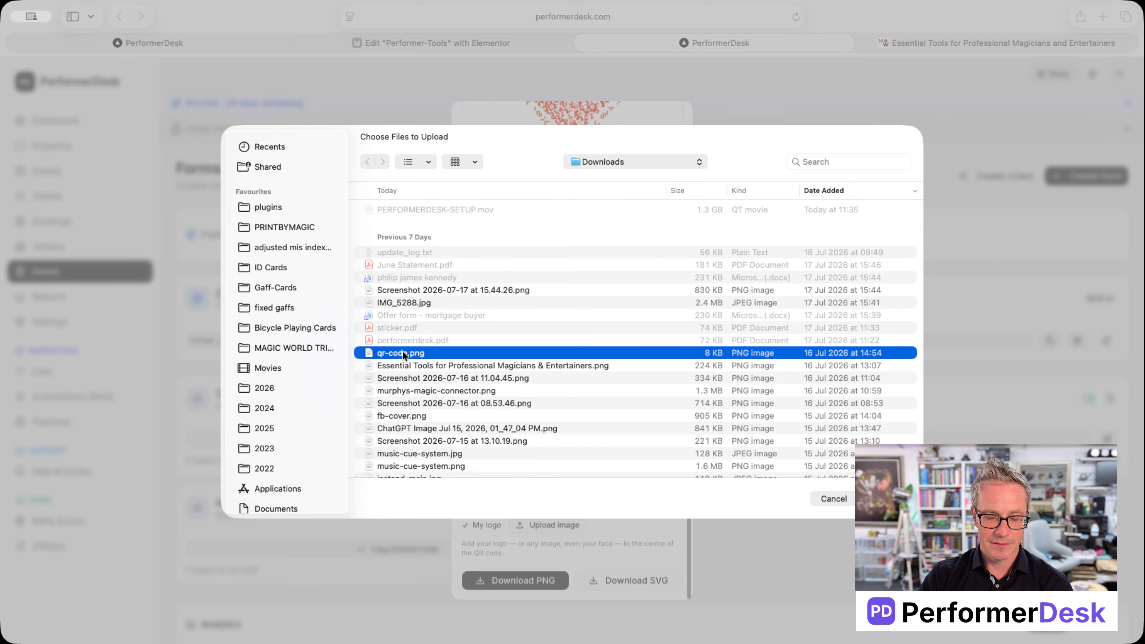
scroll(639, 501, "up", 1)
scroll(637, 502, "up", 3)
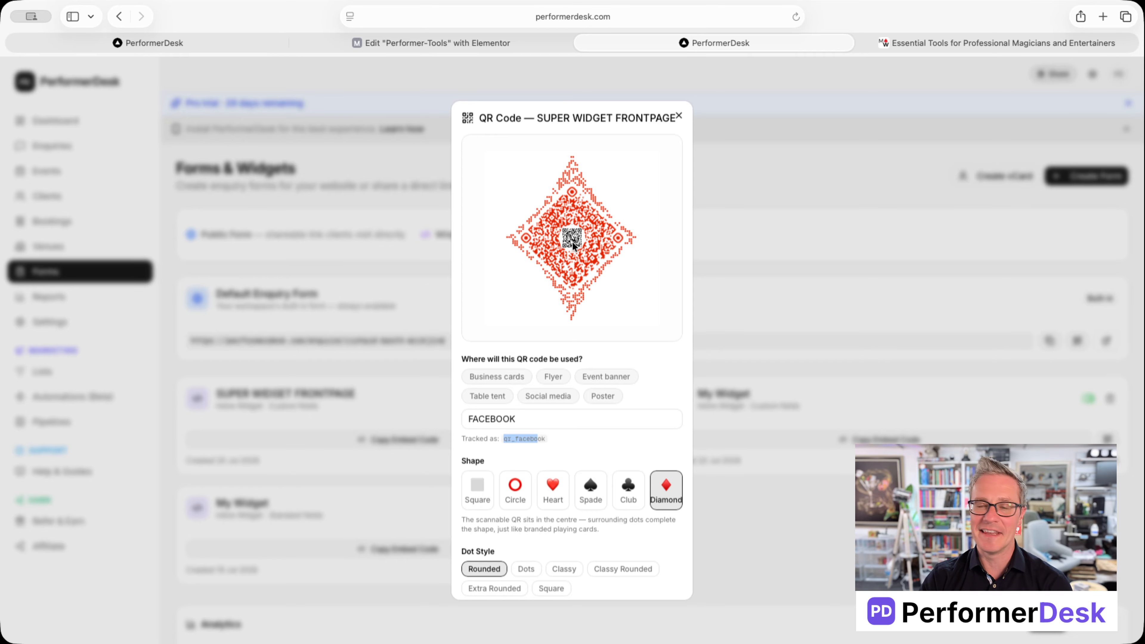
Step: Reshape the red Facebook QR code into a heart
scroll(607, 360, "down", 1)
scroll(606, 359, "down", 2)
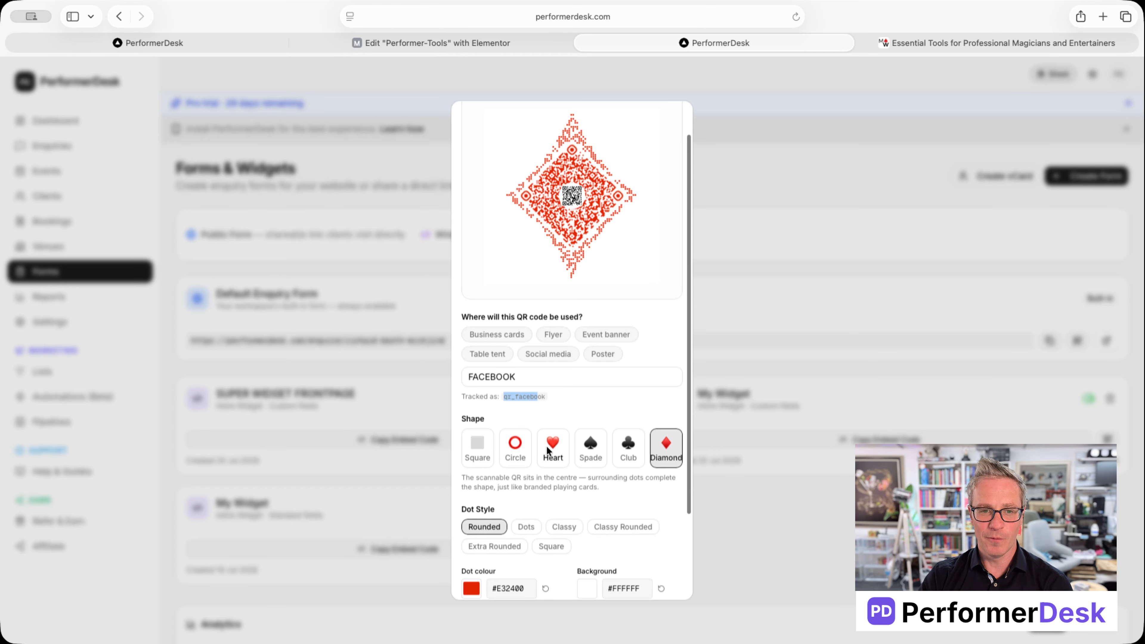
left_click(546, 445)
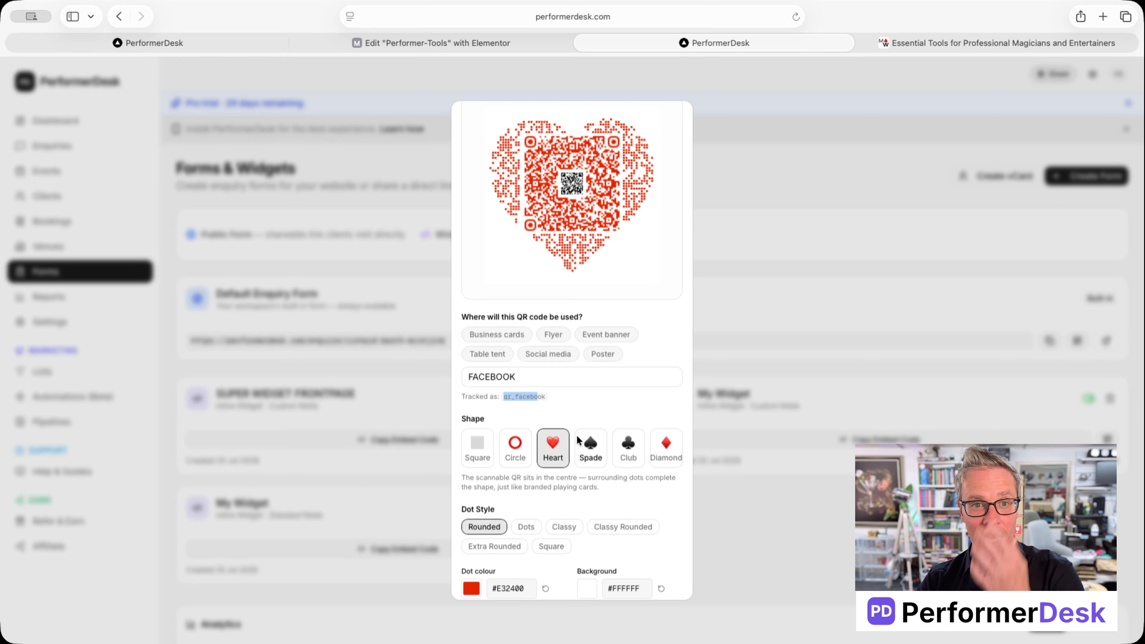
Step: Close the QR code editor to return to Forms & Widgets
scroll(580, 438, "down", 3)
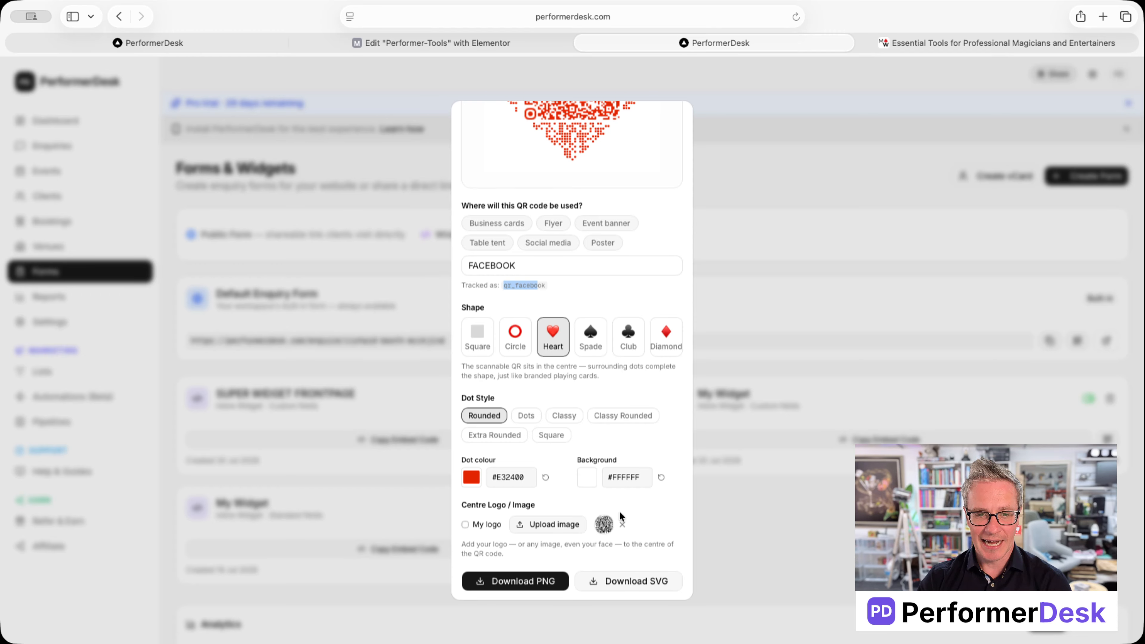
left_click(481, 524)
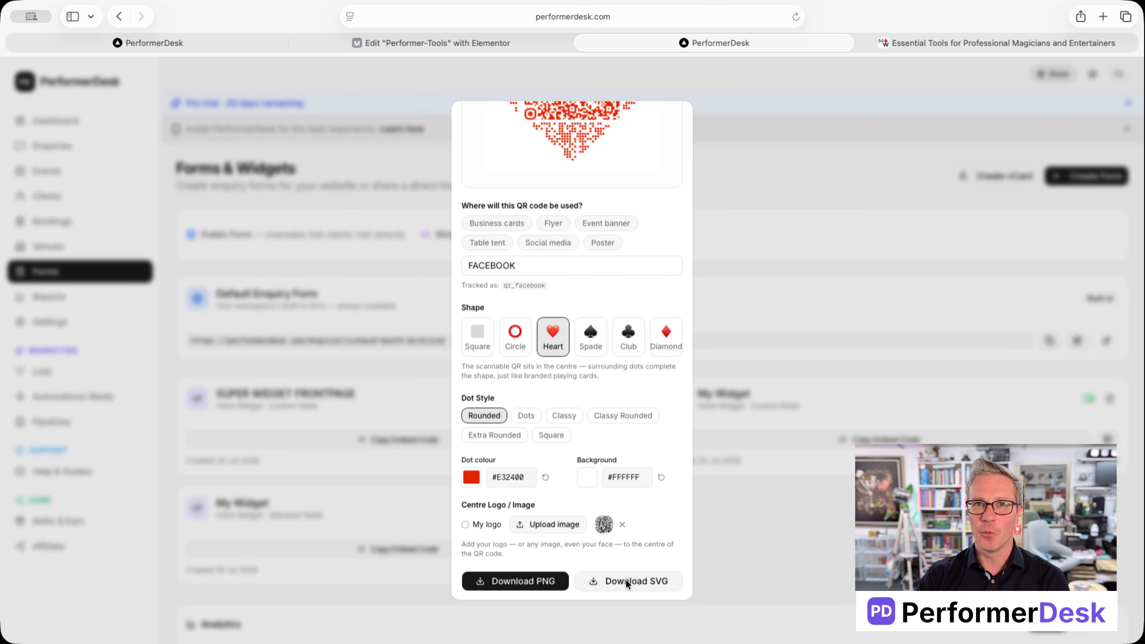
left_click(725, 545)
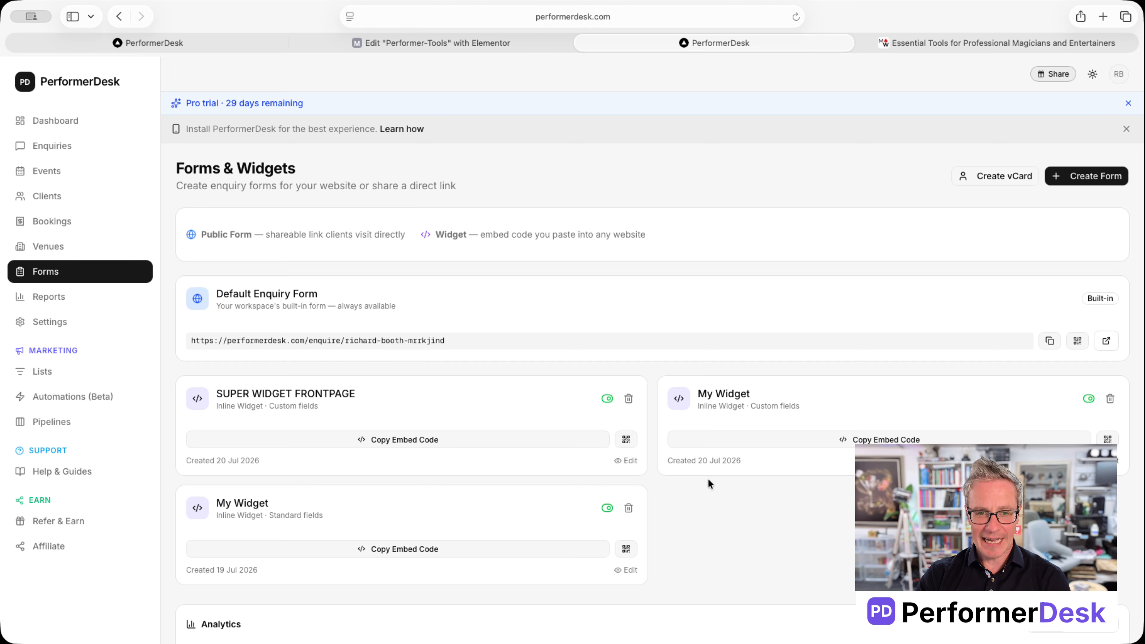
scroll(705, 487, "down", 5)
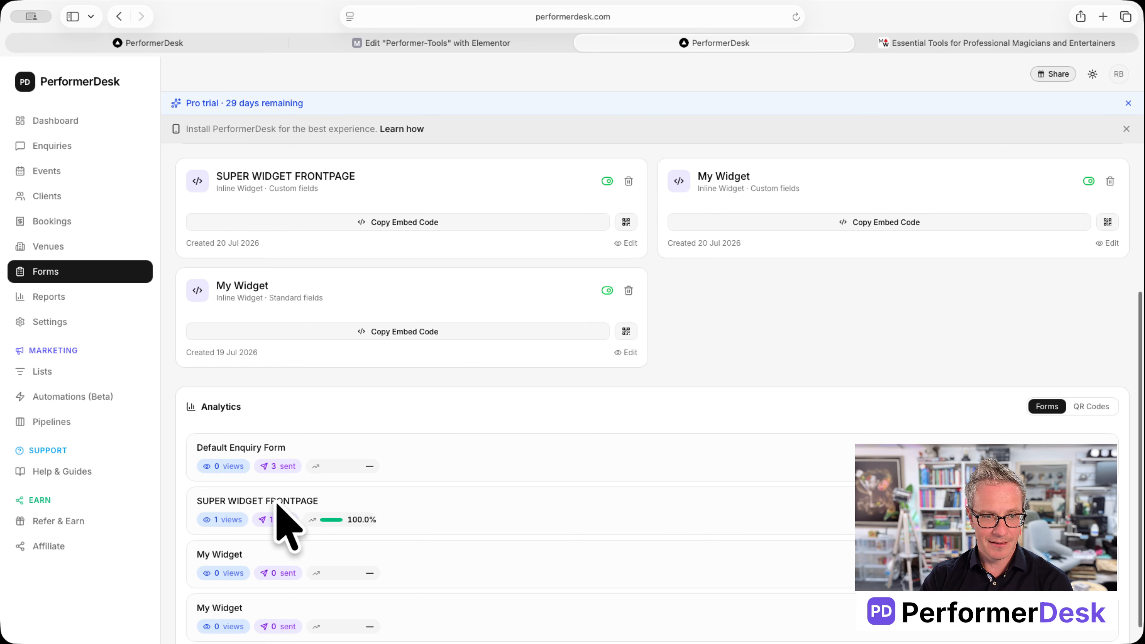
left_click(626, 332)
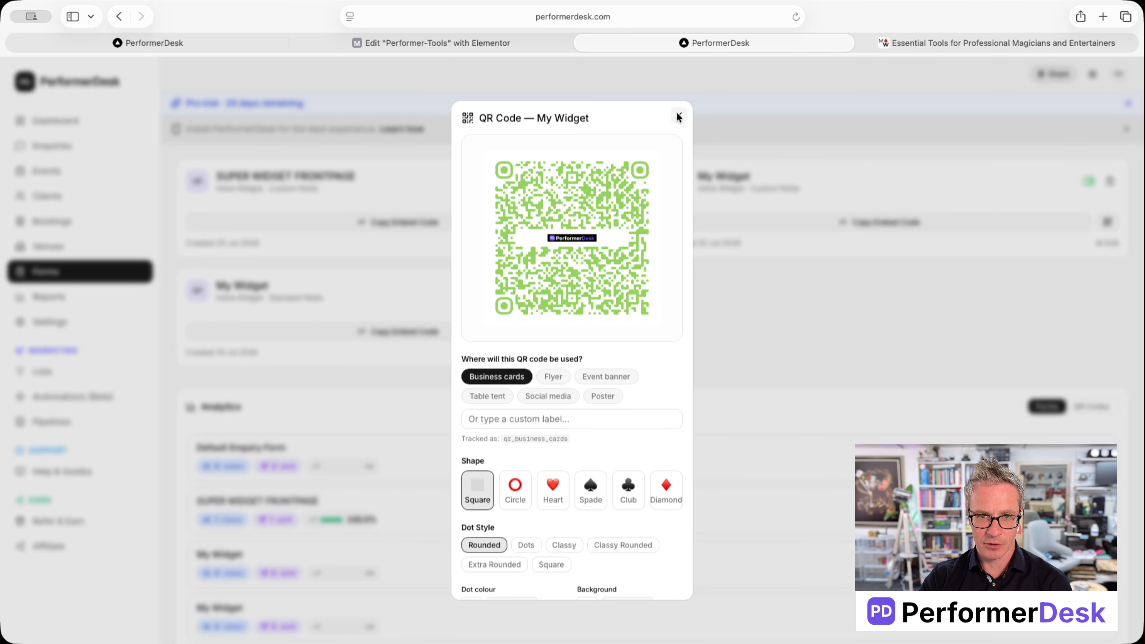
scroll(621, 329, "down", 3)
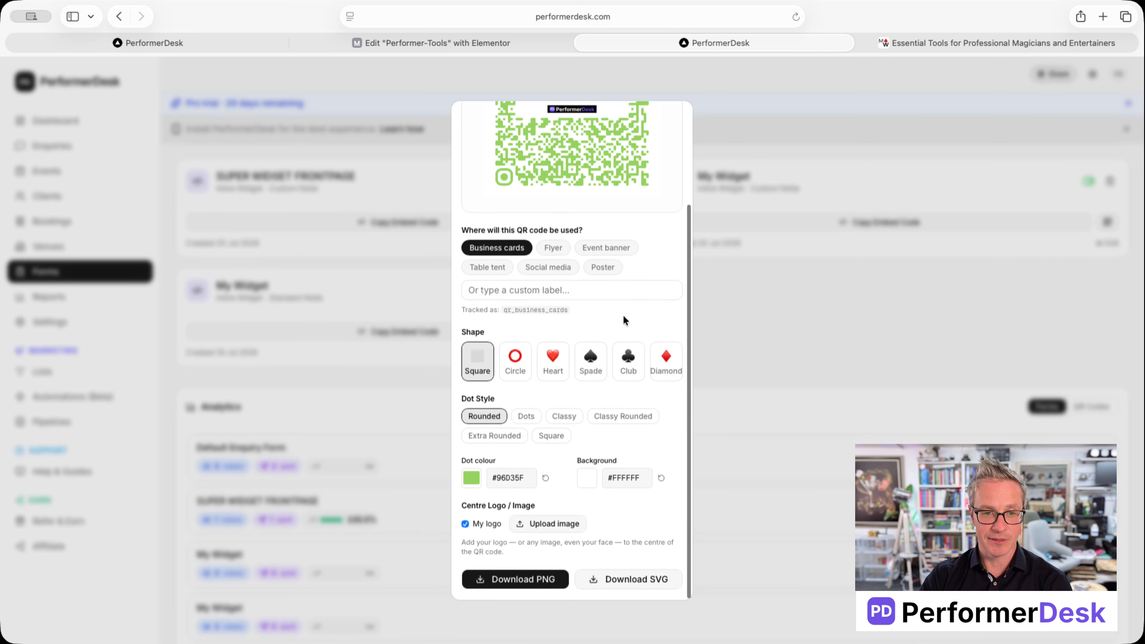
scroll(671, 136, "up", 3)
left_click(678, 115)
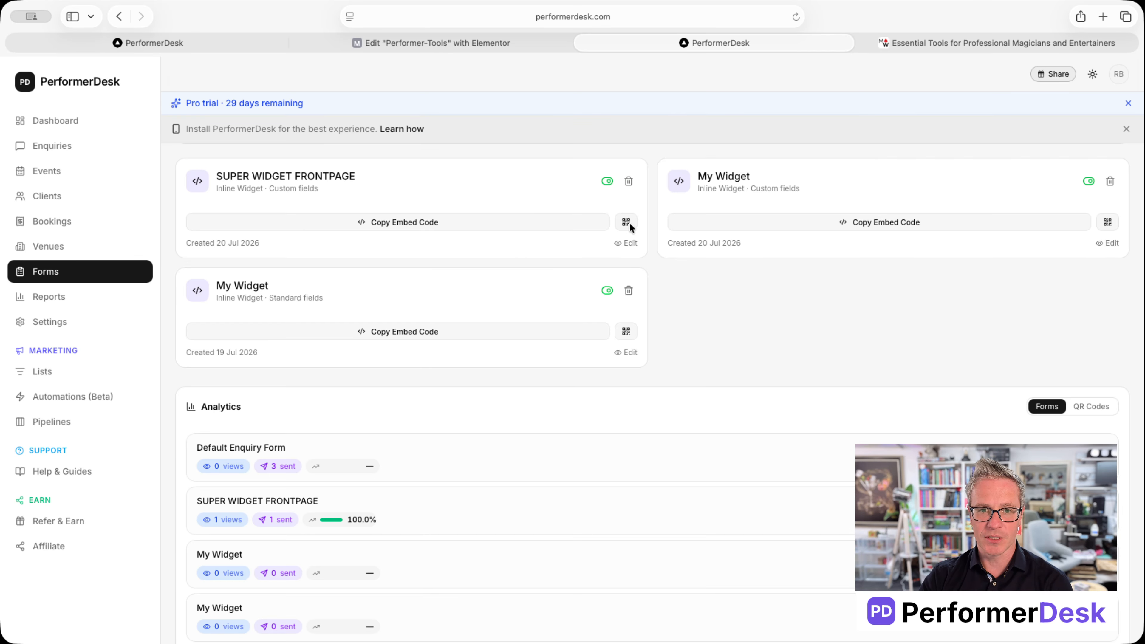
left_click(623, 243)
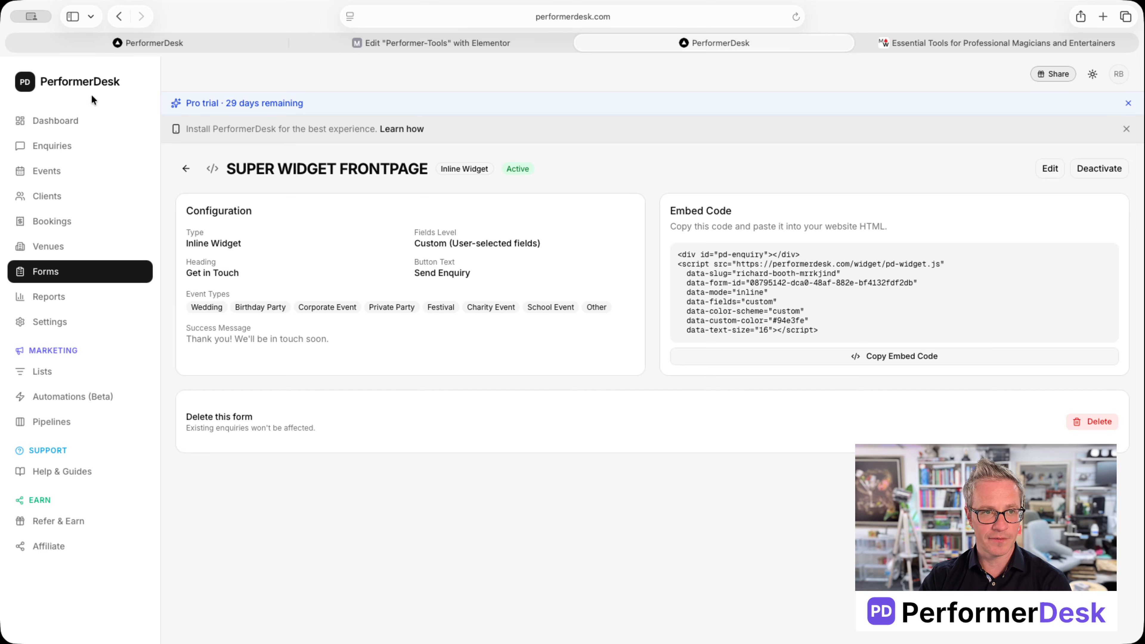
Step: Reset SUPER WIDGET FRONTPAGE analytics to 0 views and 0 sent, confirming with OK
left_click(119, 16)
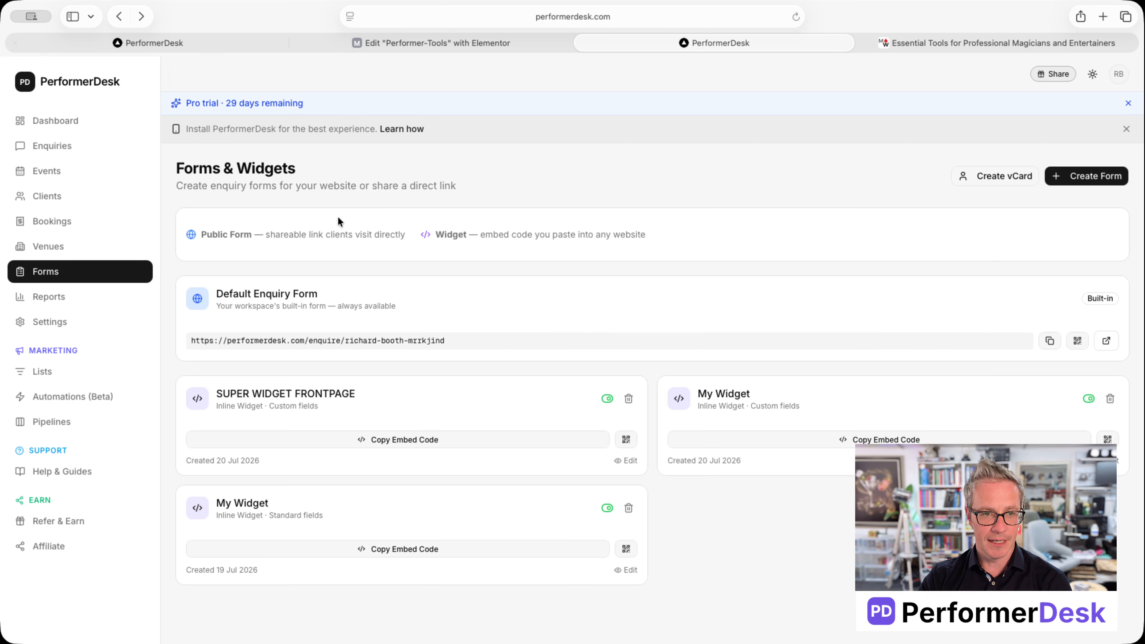
scroll(507, 466, "down", 5)
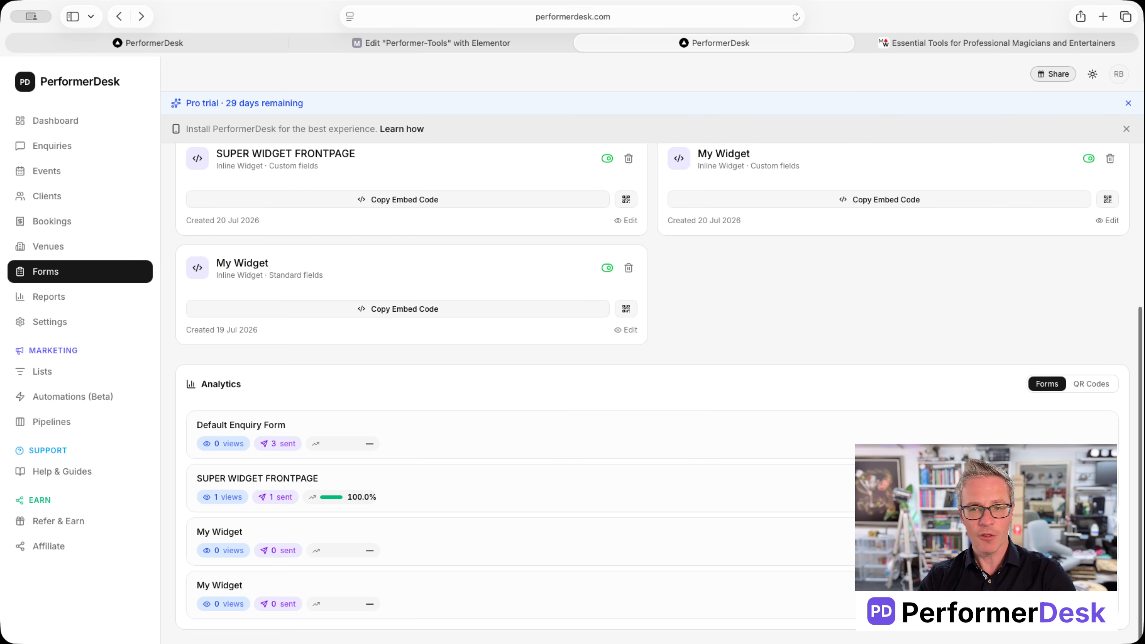
left_click(1102, 488)
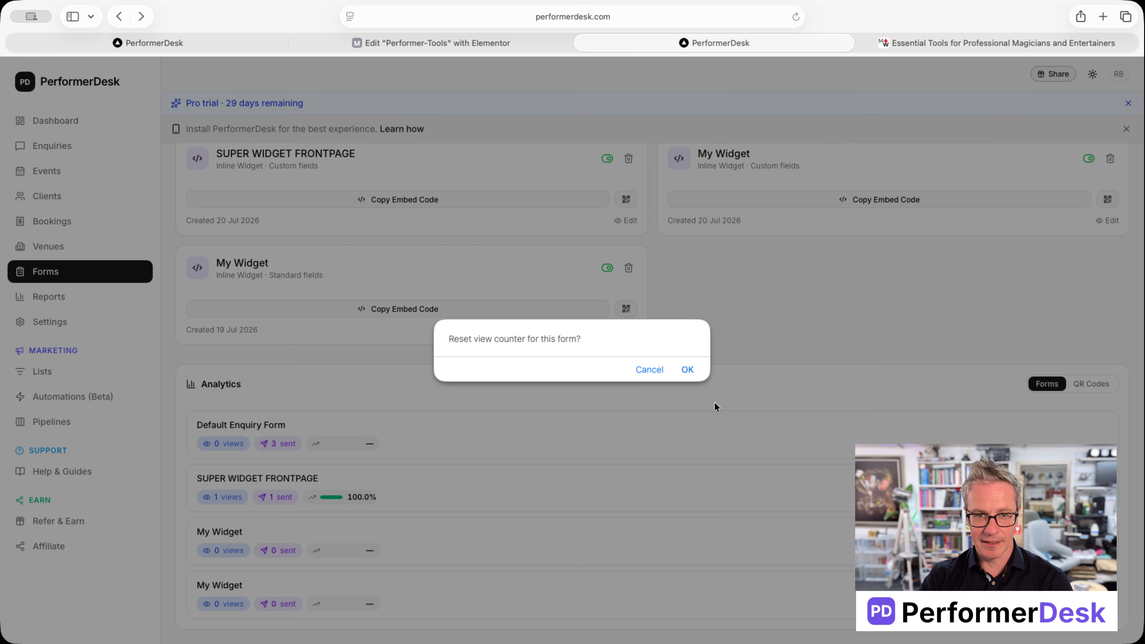
left_click(686, 370)
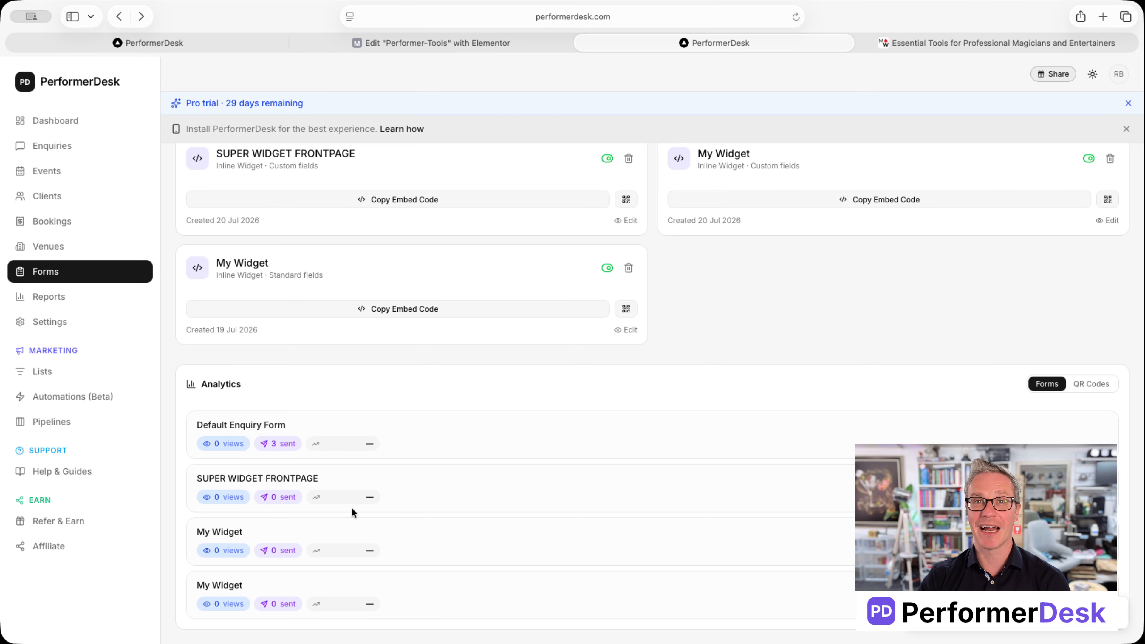
Step: Inspect the SUPER WIDGET FRONTPAGE QR designer's default green square code and business cards tag, then close it
scroll(304, 500, "up", 5)
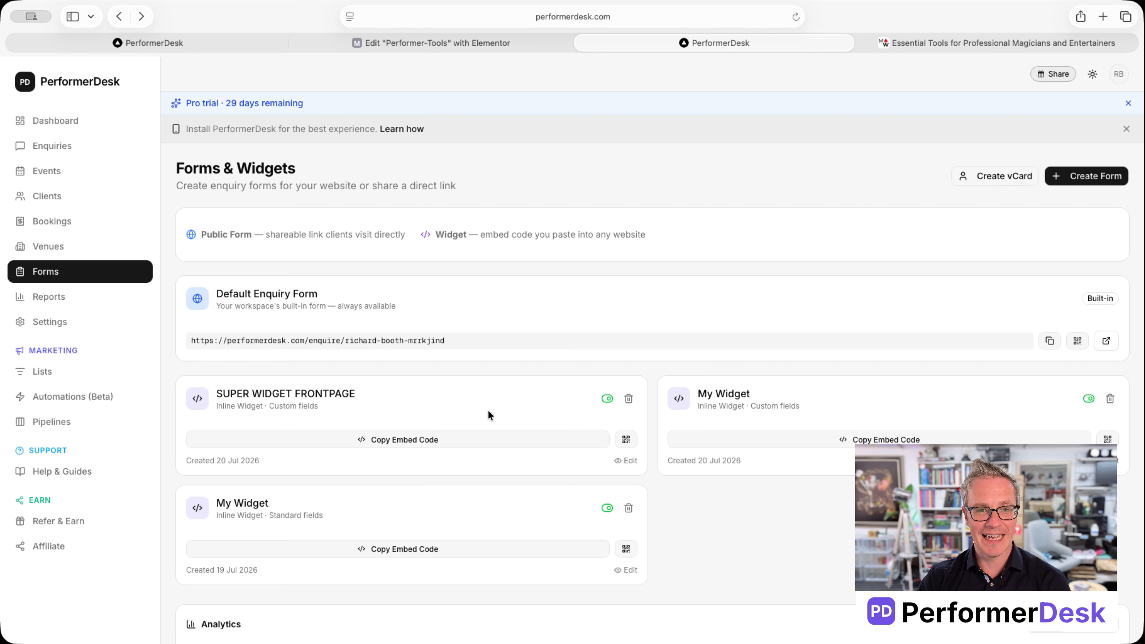
left_click(625, 440)
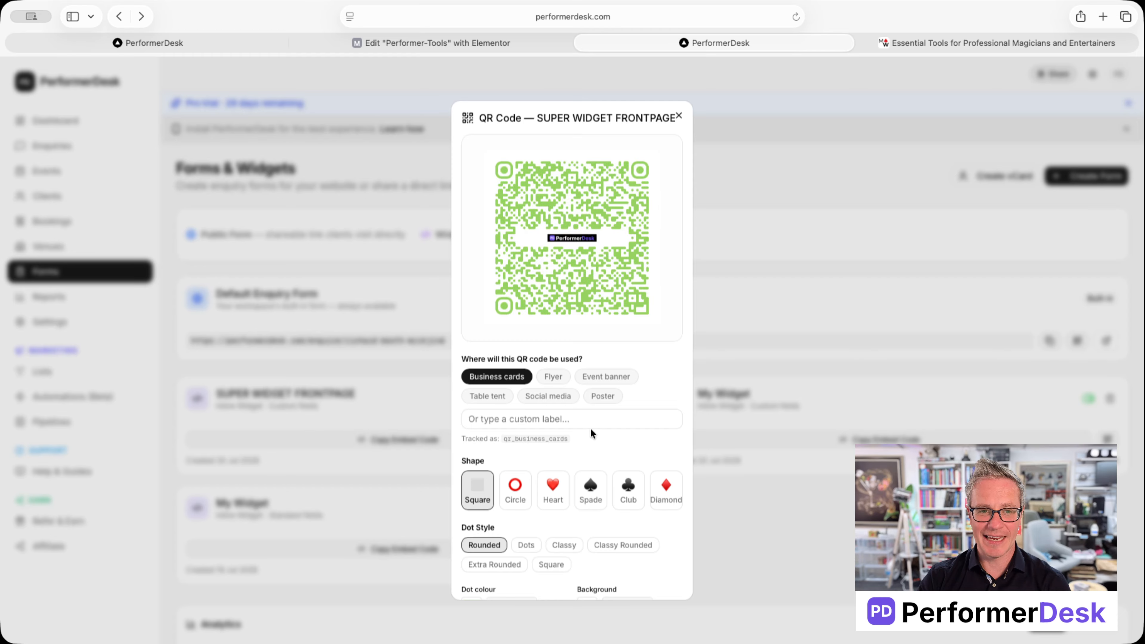
left_click_drag(564, 438, 504, 443)
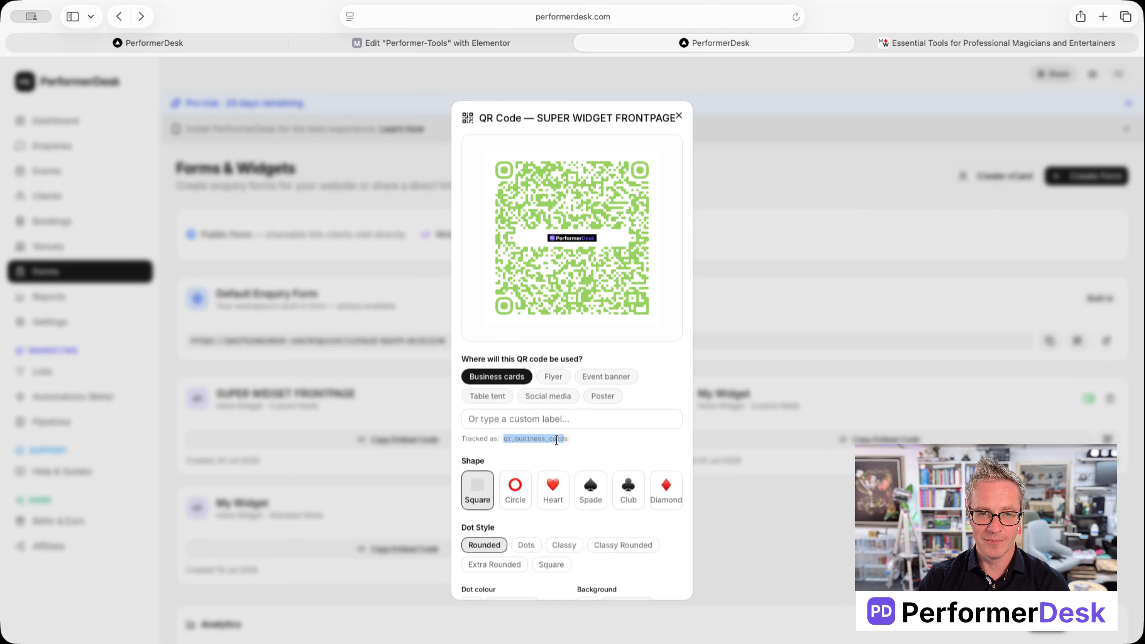
left_click_drag(568, 439, 560, 440)
left_click(692, 324)
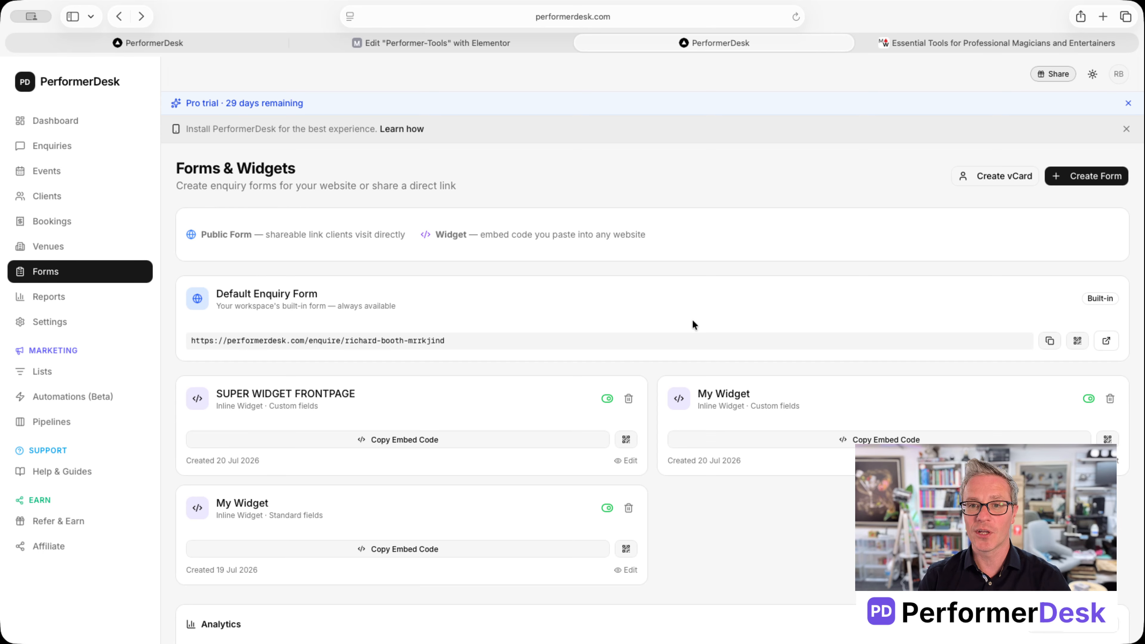